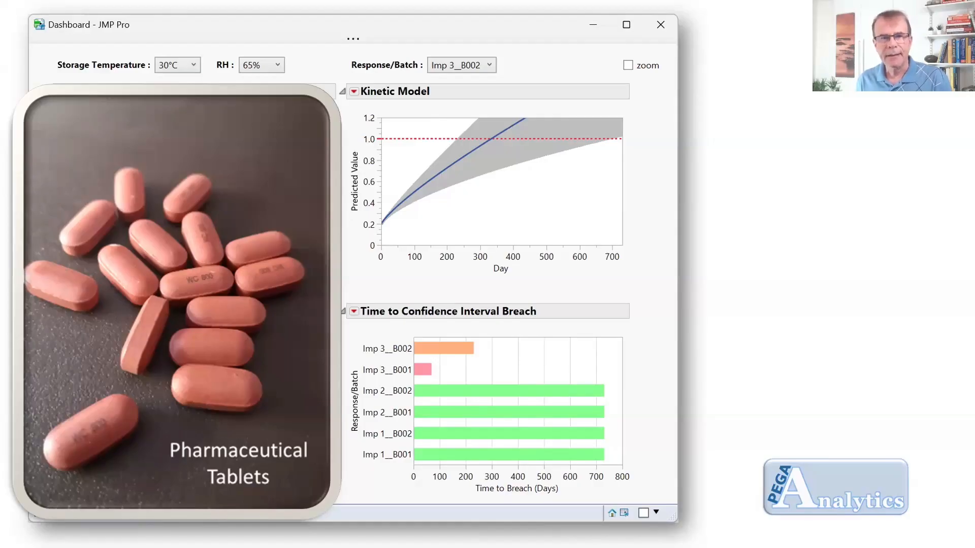
Switch to the desktop with the example data table and review its Temperature, RH, Time and Impurity columns.
key("ctrl+super+Right")
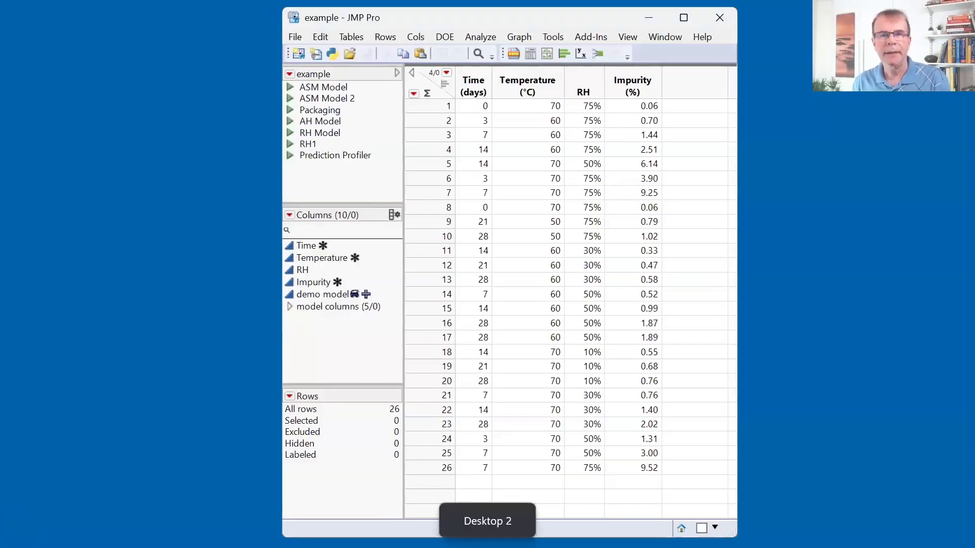
left_click(543, 110)
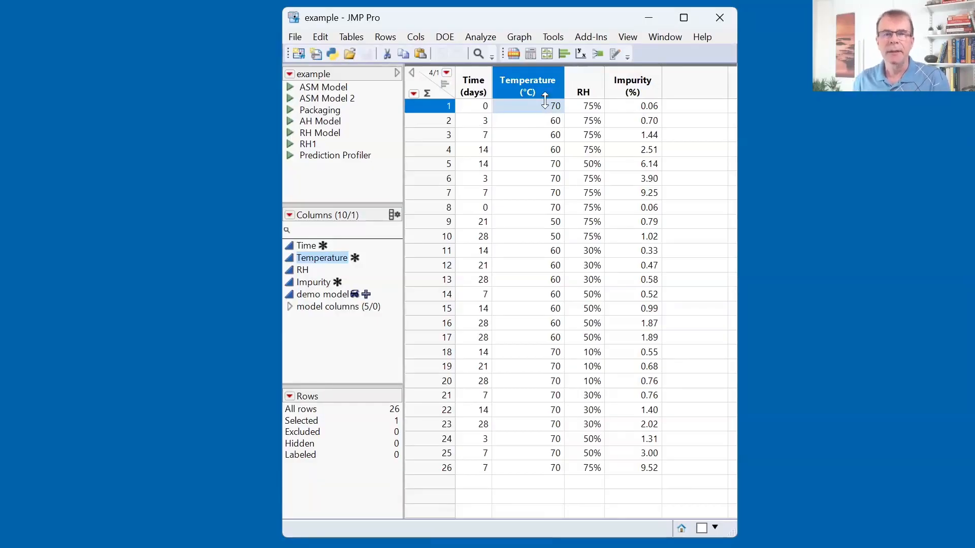
left_click(597, 111)
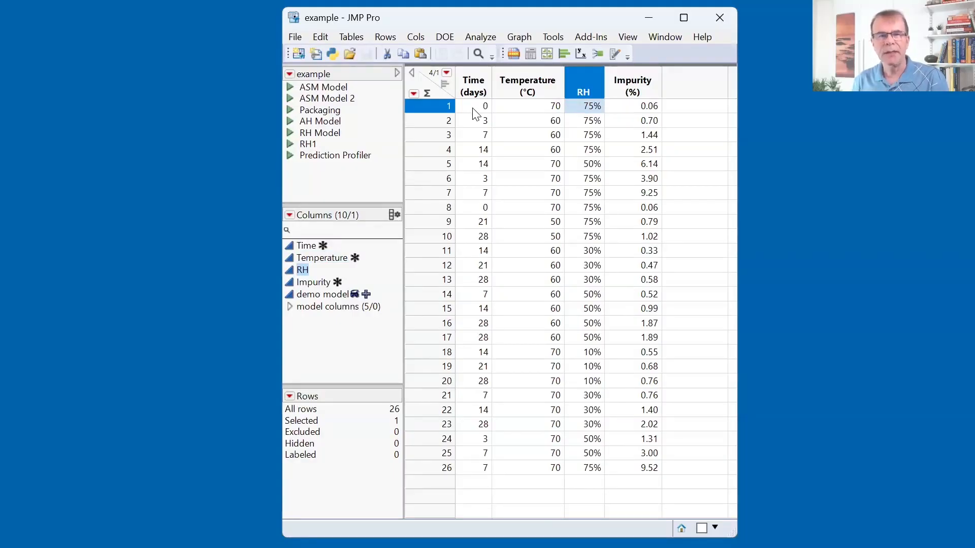
left_click_drag(475, 113, 475, 166)
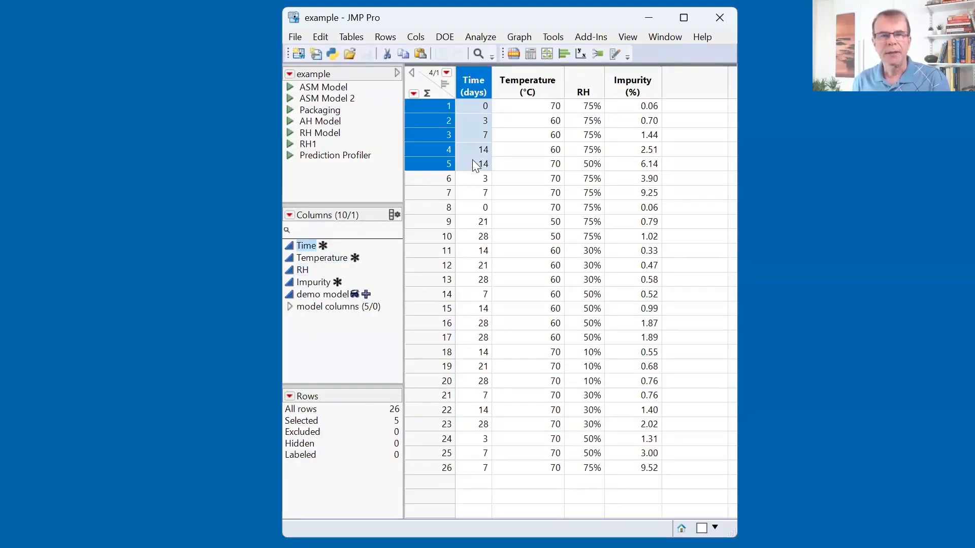
left_click(632, 161)
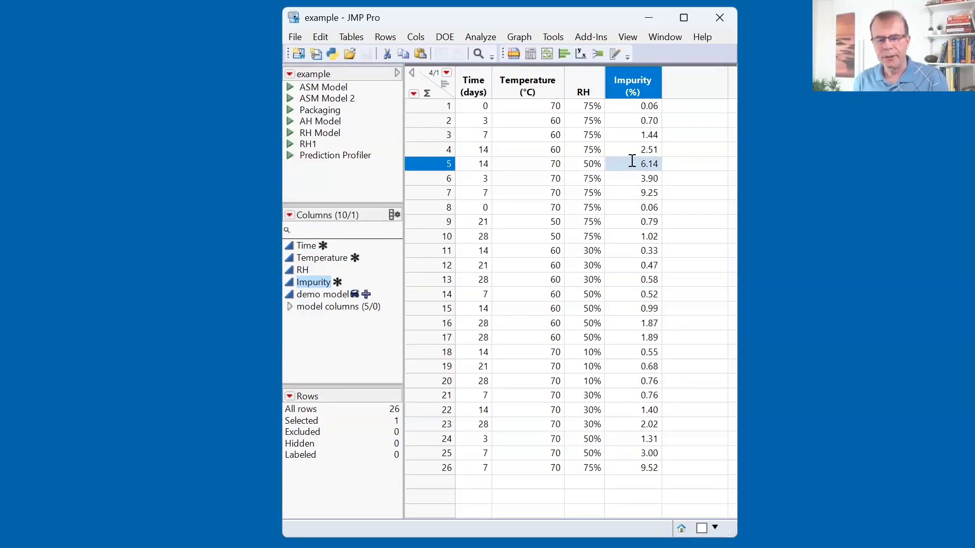
left_click(632, 161, "ctrl")
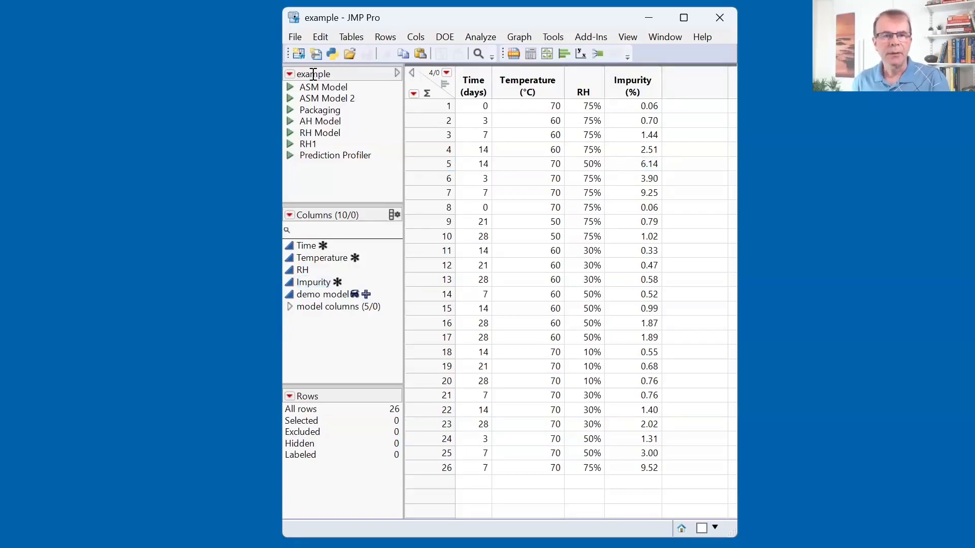
Run the saved ASM Model script and set the profiler's temperature to 25 °C.
left_click(290, 88)
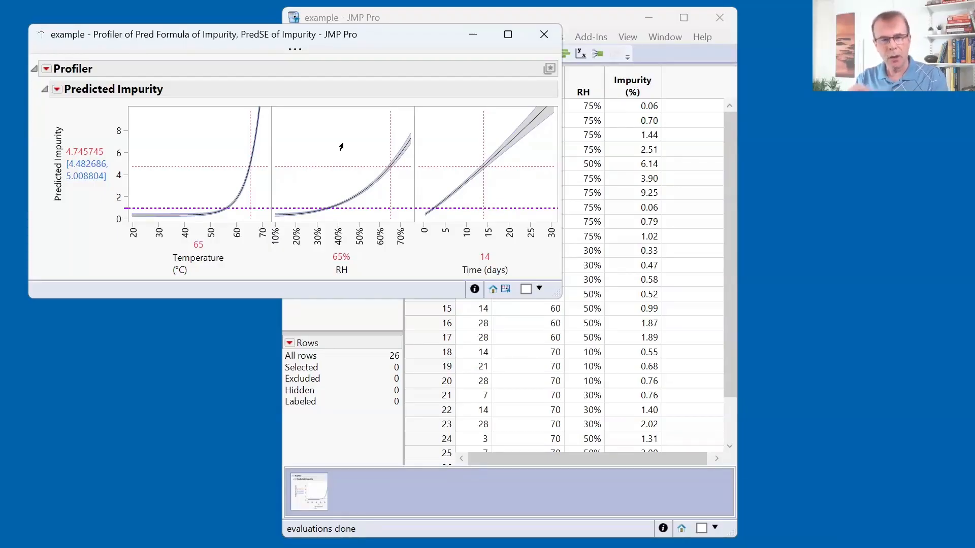
left_click(197, 245)
type("25")
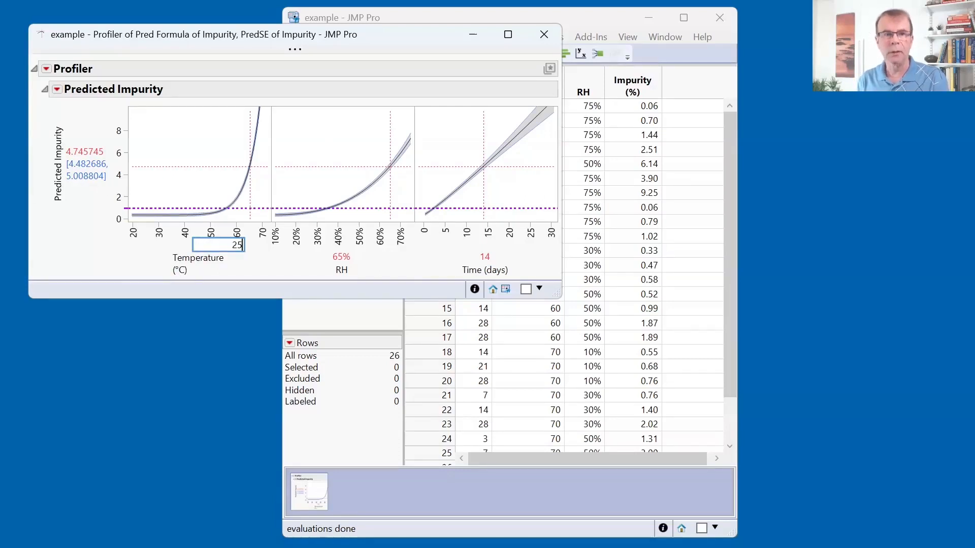
key("Return")
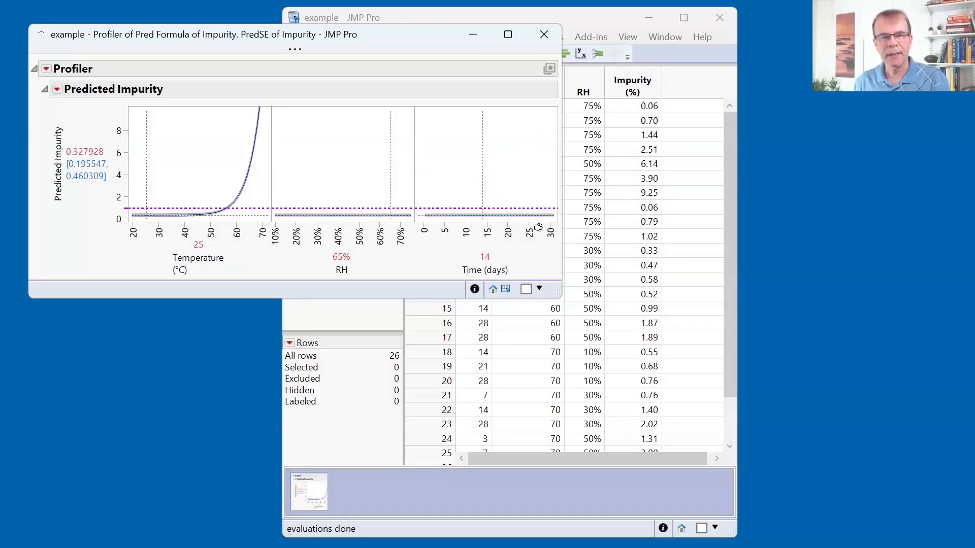
Rescale the profiler's axes so time extends to about 70 days and predicted impurity ends just above 1.5.
mouse_move(548, 230)
left_mouse_down()
mouse_move(471, 228)
mouse_move(536, 228)
left_mouse_up()
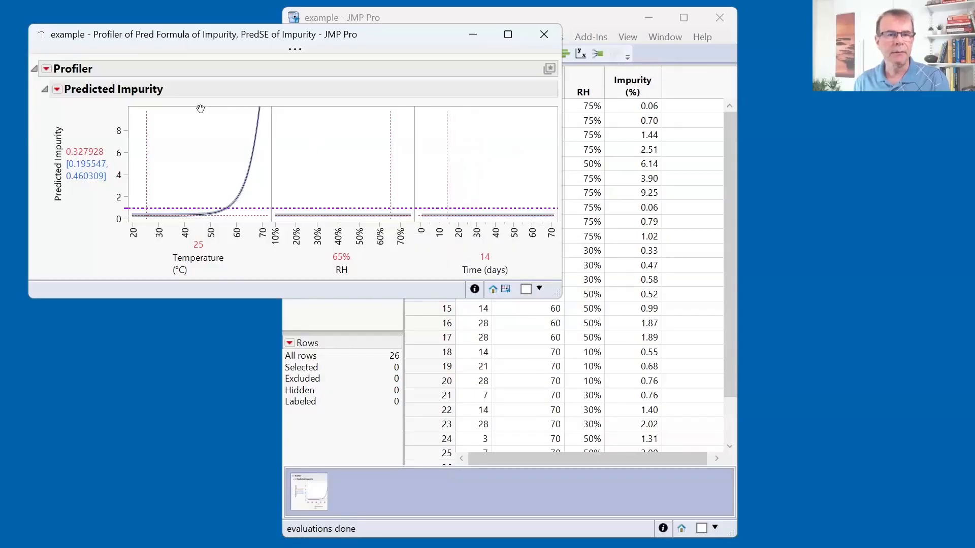
left_click_drag(121, 117, 124, 50)
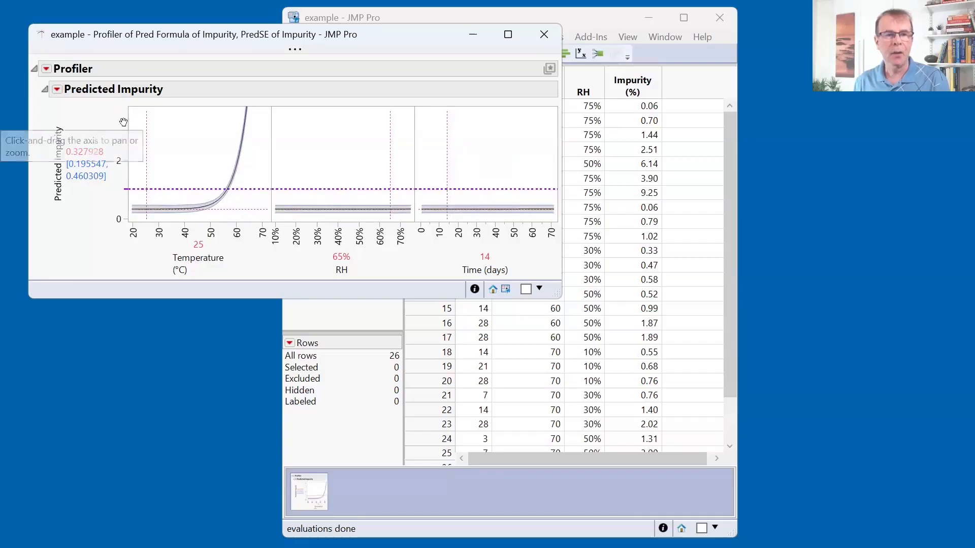
left_click_drag(125, 124, 132, 63)
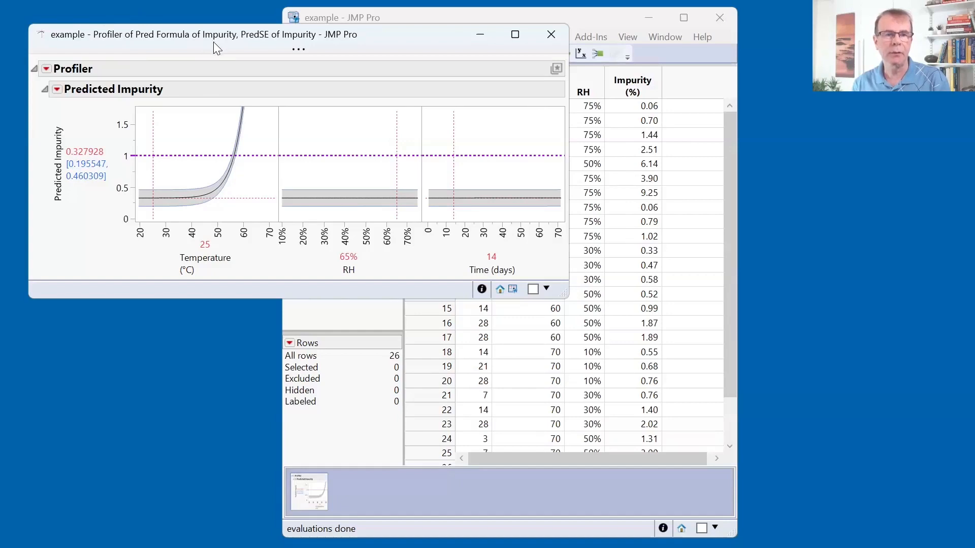
Run the Packaging script, minimize the data table, and arrange the profiler and packaging picture side by side.
left_click_drag(213, 43, 205, 211)
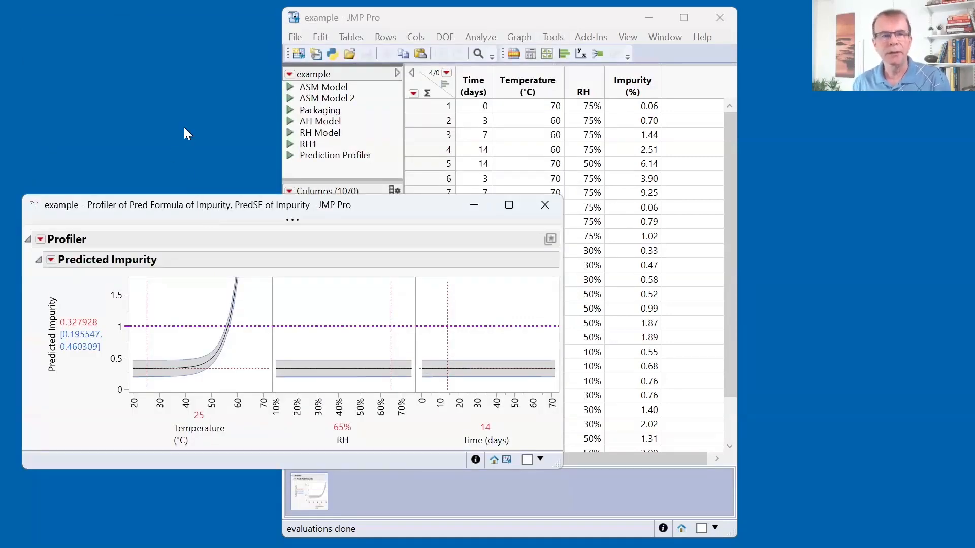
left_click(289, 115)
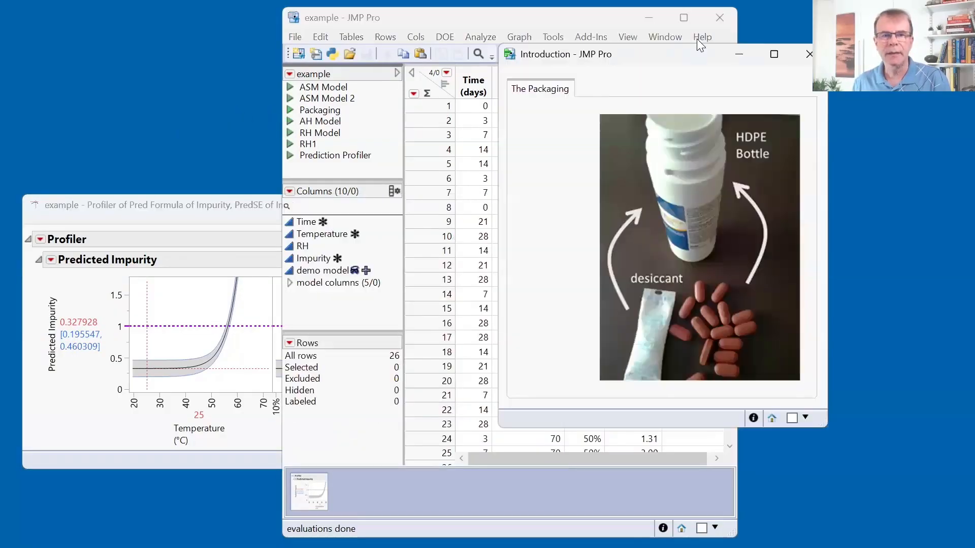
left_click(656, 22)
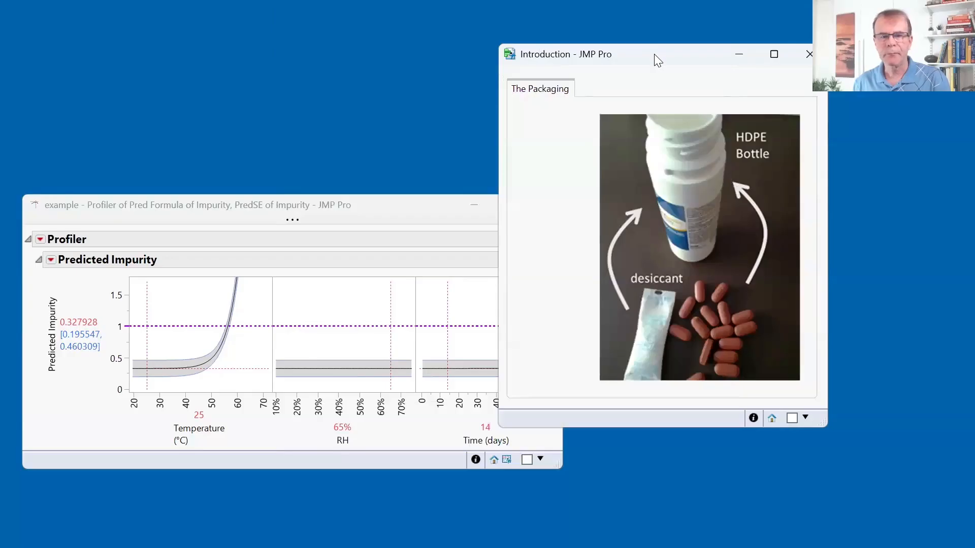
left_click_drag(655, 55, 735, 133)
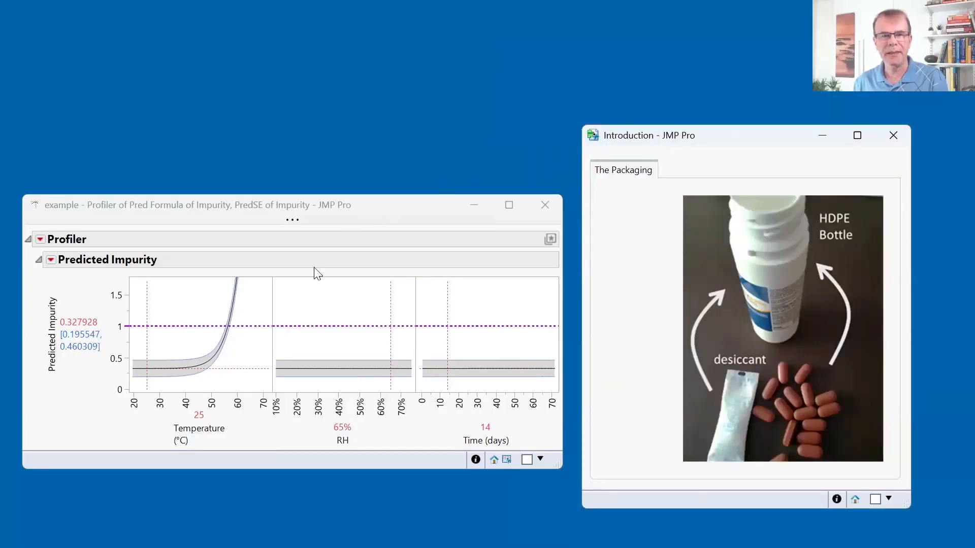
Set the profiler's temperature to 50 °C and shorten its time axis to about 60 days.
left_click(198, 415)
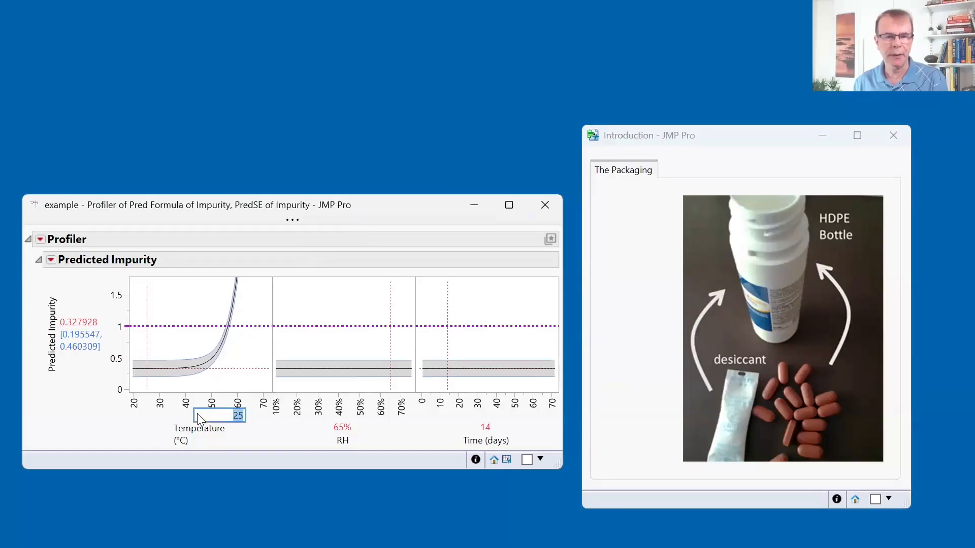
type("50")
key("Return")
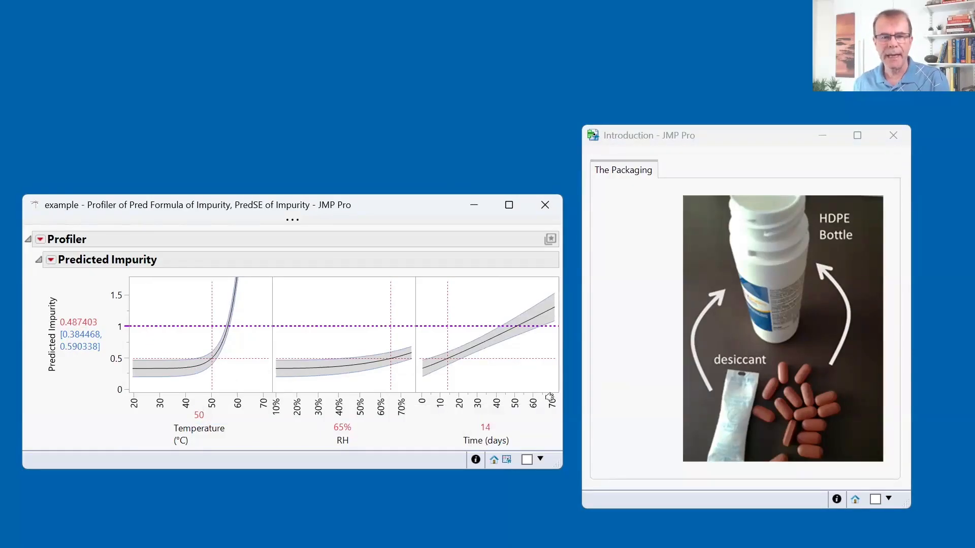
left_click_drag(538, 399, 565, 392)
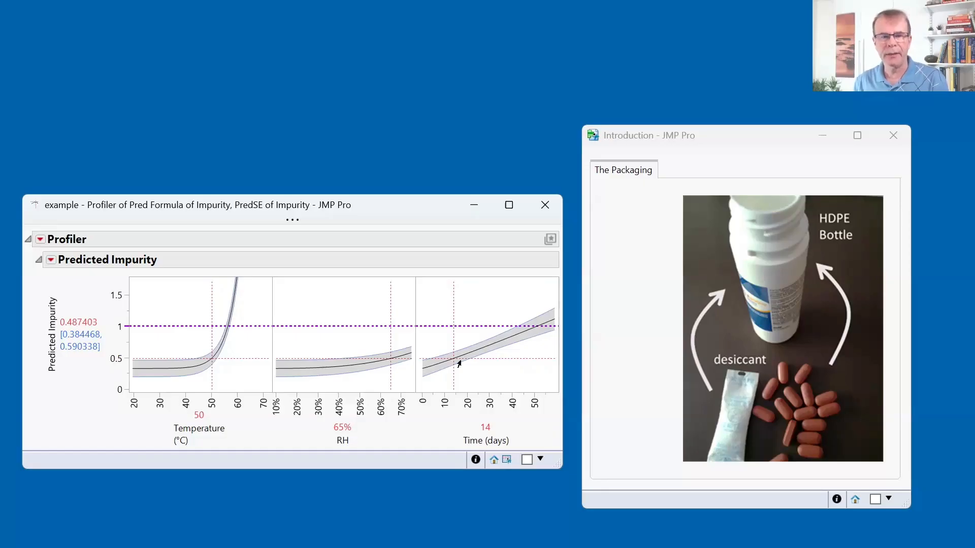
Explore the effect of humidity in the profiler by lowering RH to 20% and raising it to 54% and 58%.
left_click_drag(395, 307, 293, 311)
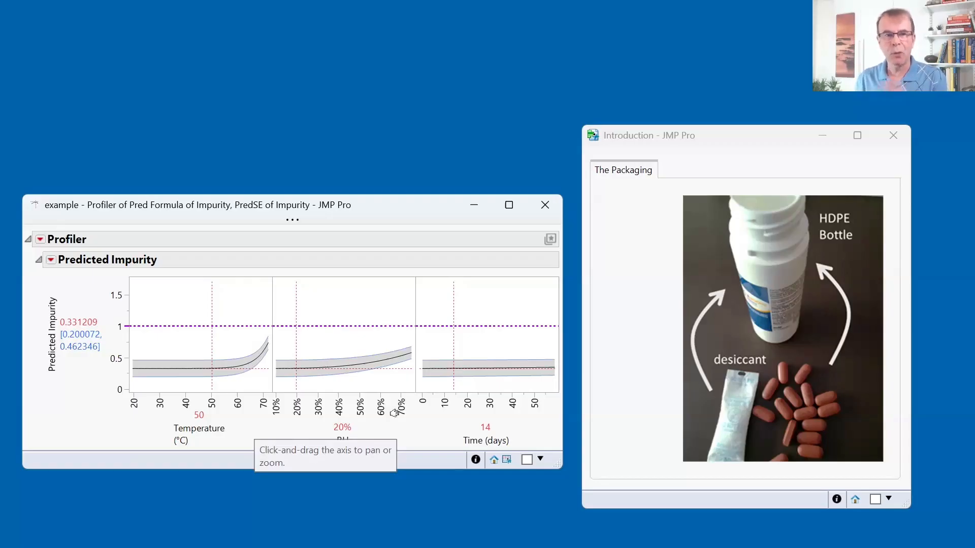
left_click_drag(296, 349, 332, 344)
left_click_drag(343, 343, 366, 346)
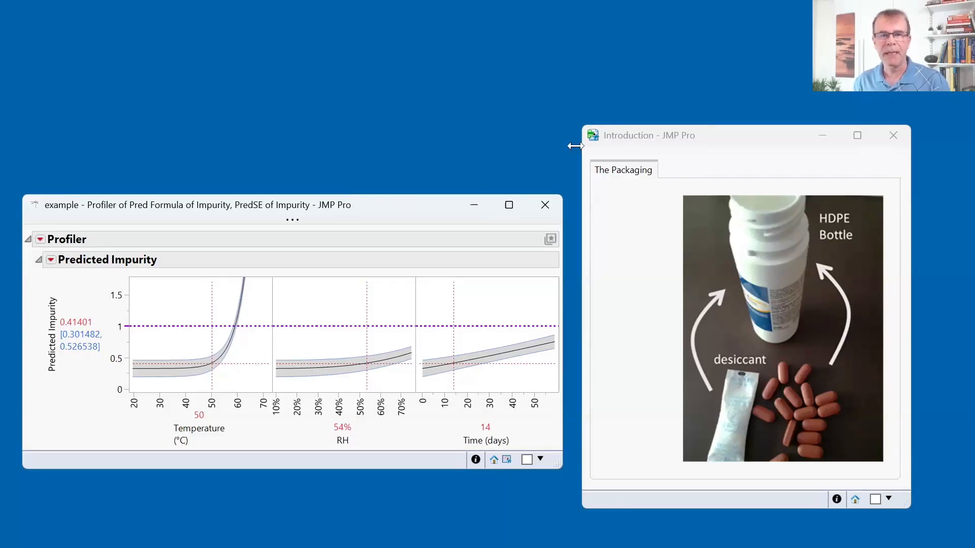
left_click_drag(699, 147, 704, 147)
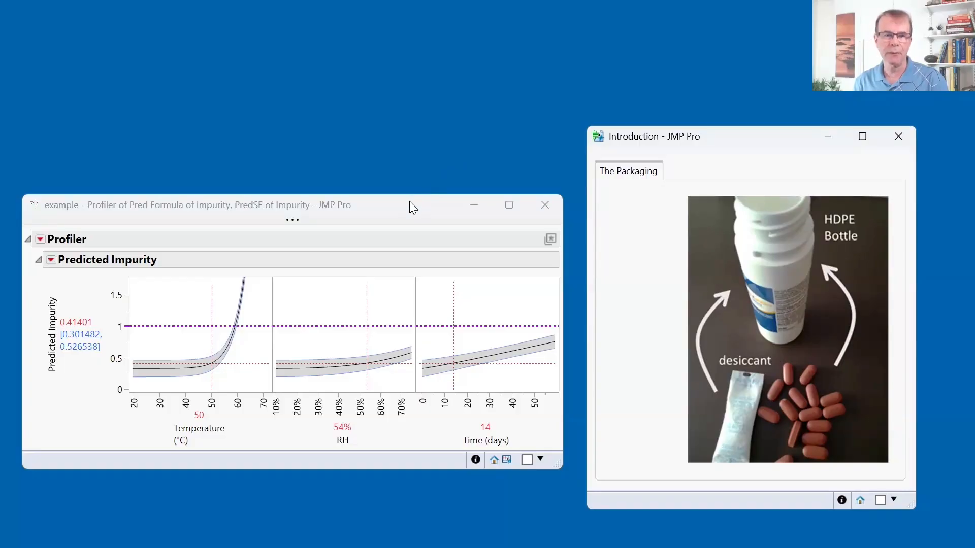
mouse_move(377, 283)
left_mouse_down()
mouse_move(374, 296)
mouse_move(383, 291)
mouse_move(367, 292)
mouse_move(376, 288)
left_mouse_up()
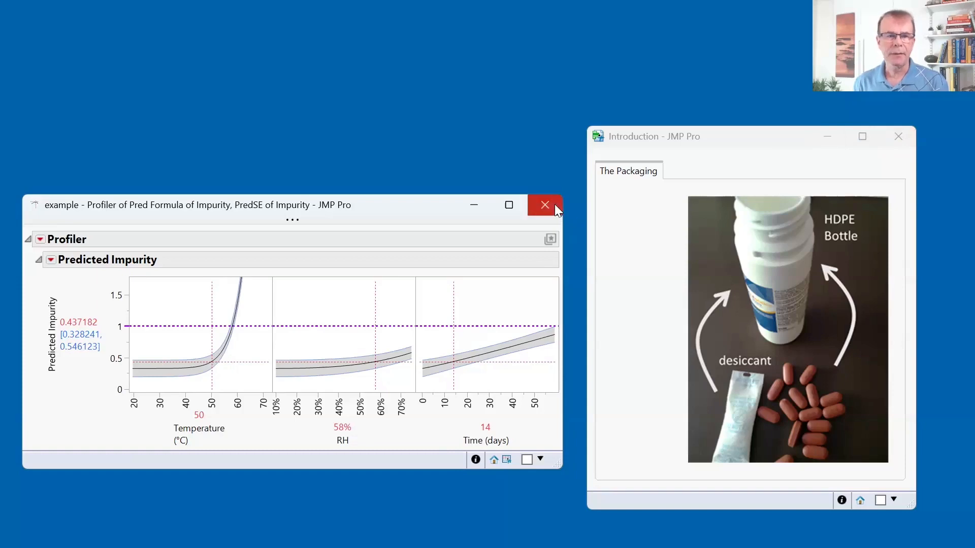
Bring the example data table back, and close the profiler and the packaging picture.
left_click(511, 456)
left_click(251, 204)
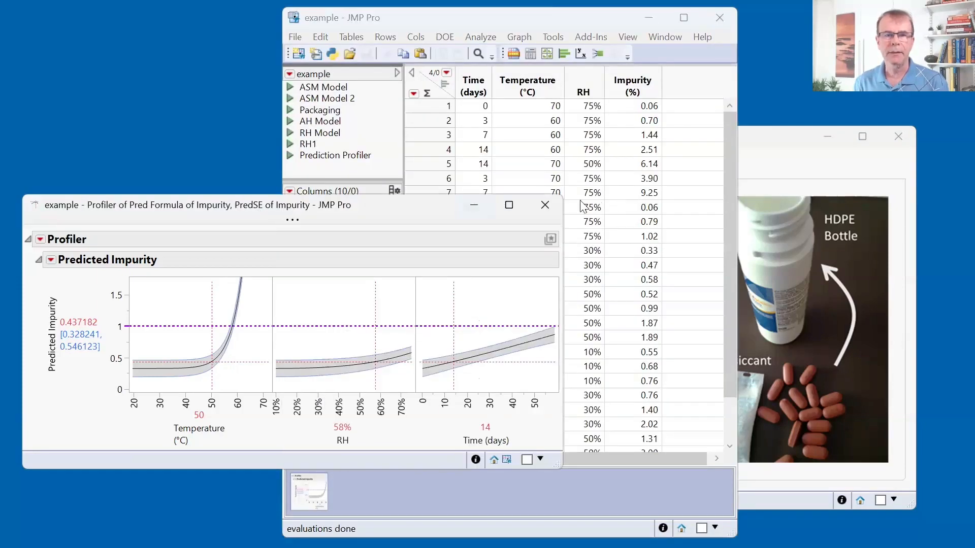
left_click(553, 204)
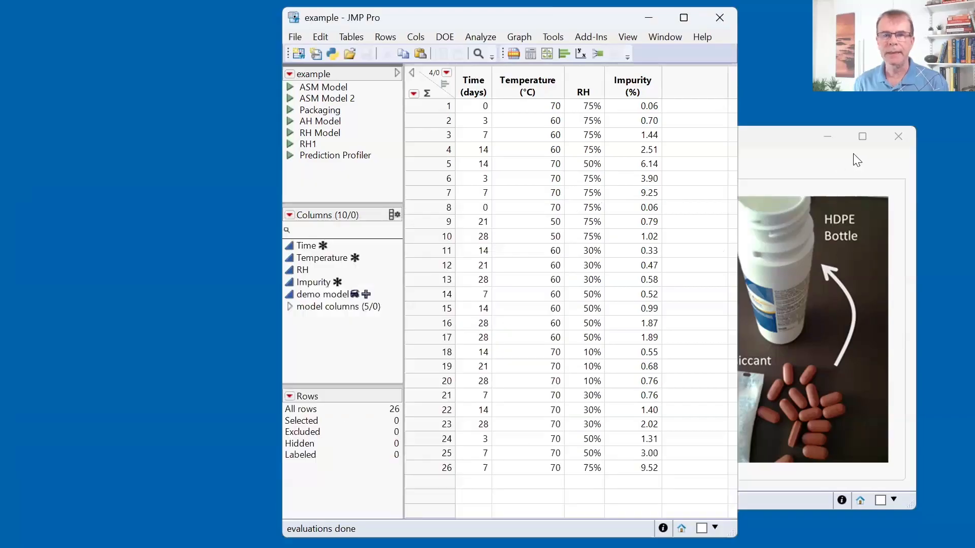
left_click(897, 137)
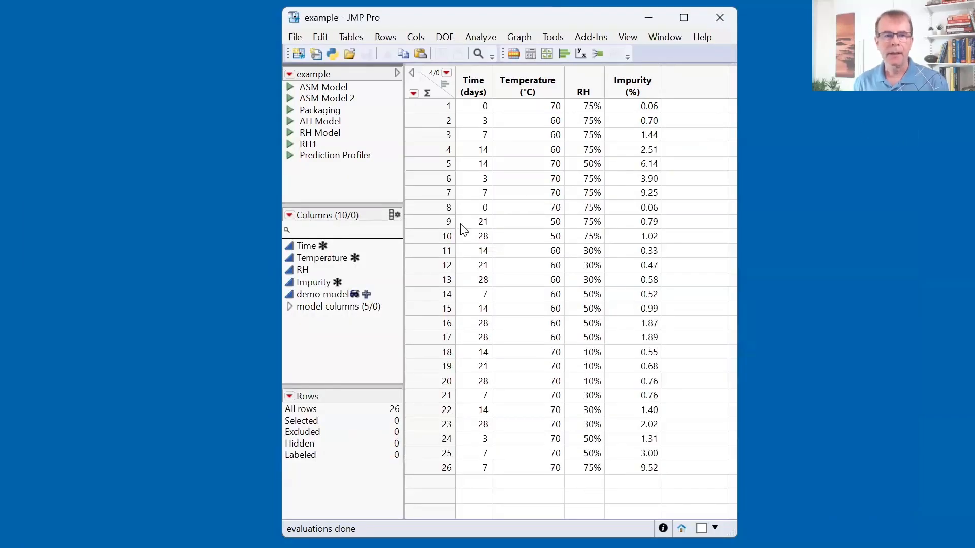
Examine the Temperature, Time and RH terms in the demo model column's formula, and leave the formula unchanged.
left_click(366, 295)
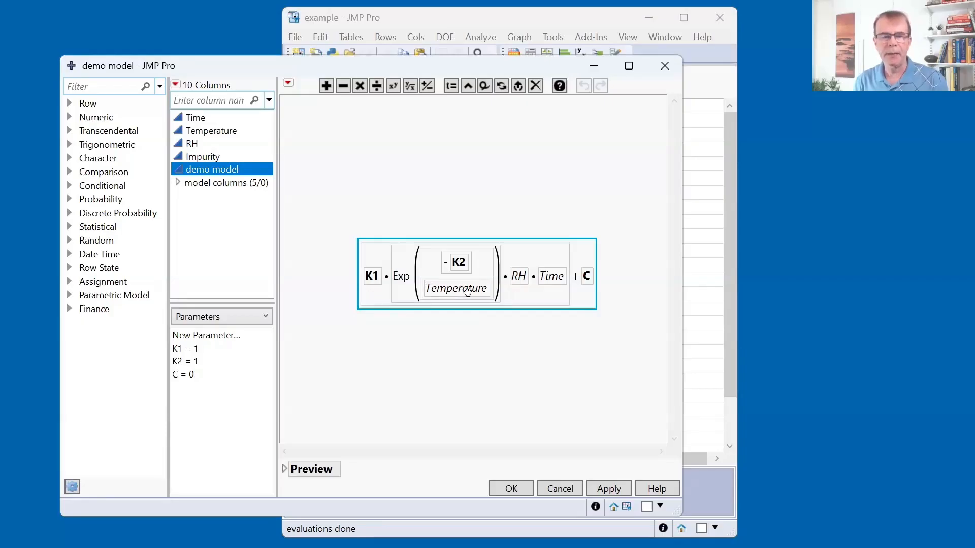
left_click(467, 290)
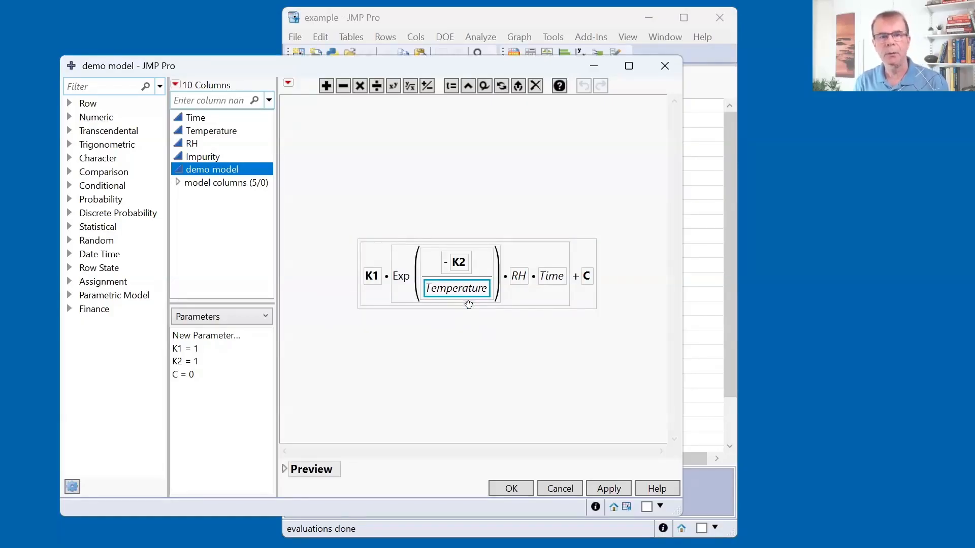
left_click(551, 278)
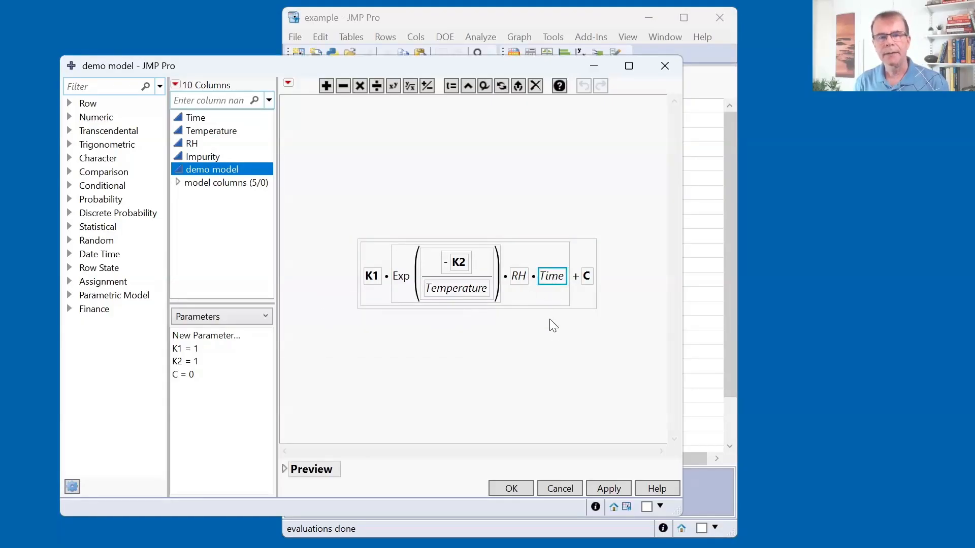
left_click(552, 328)
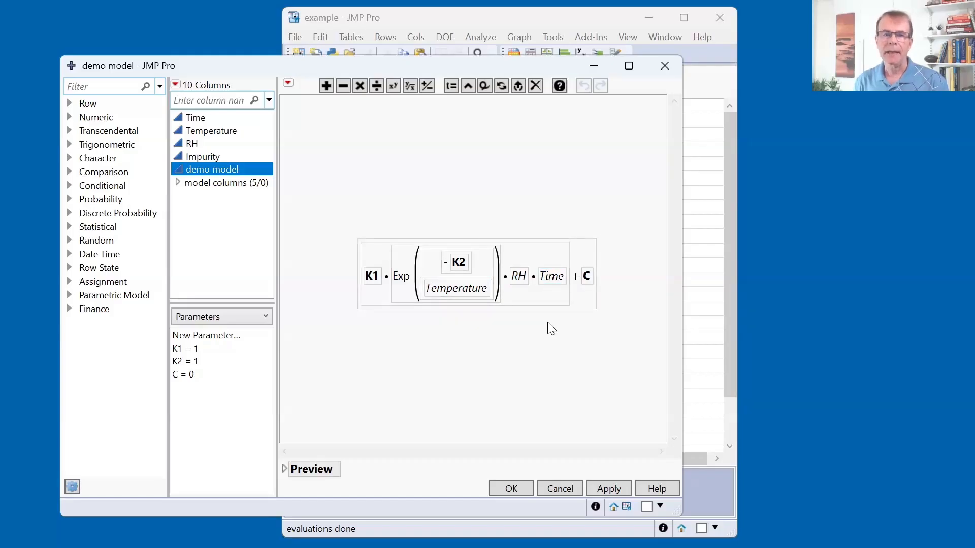
left_click(519, 287)
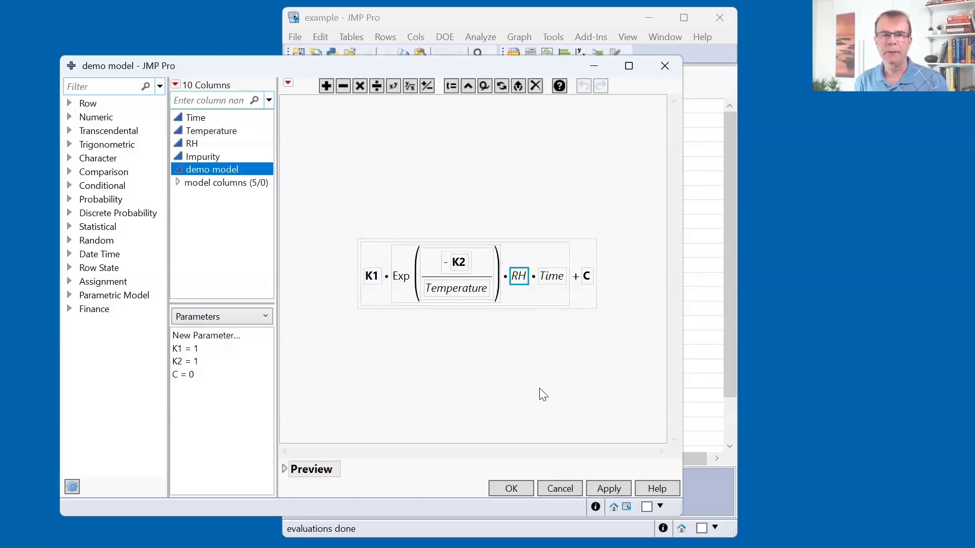
left_click(543, 395)
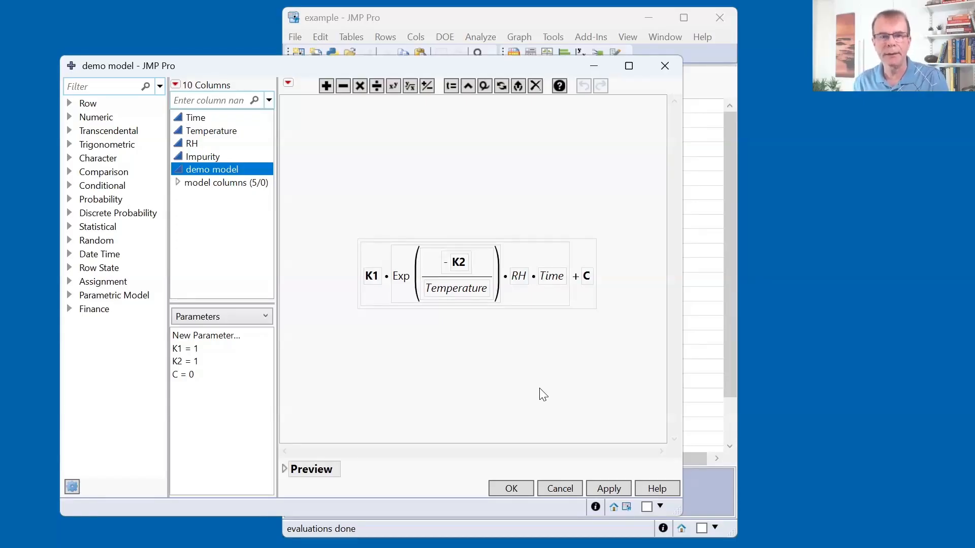
left_click(558, 488)
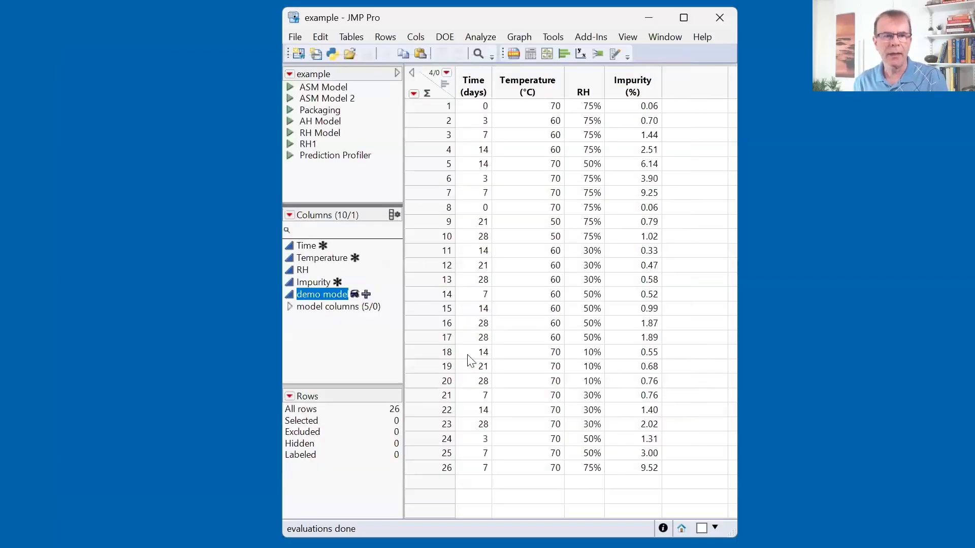
Unhide the demo model column in the table and compare its row 4 value with the Impurity value.
right_click(333, 298)
left_click(268, 176)
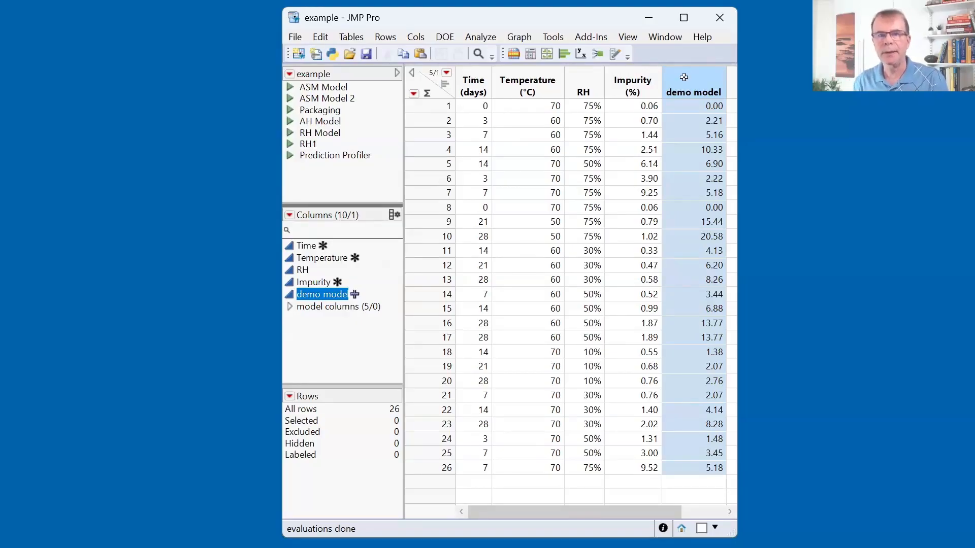
left_click(694, 150)
left_click(652, 149)
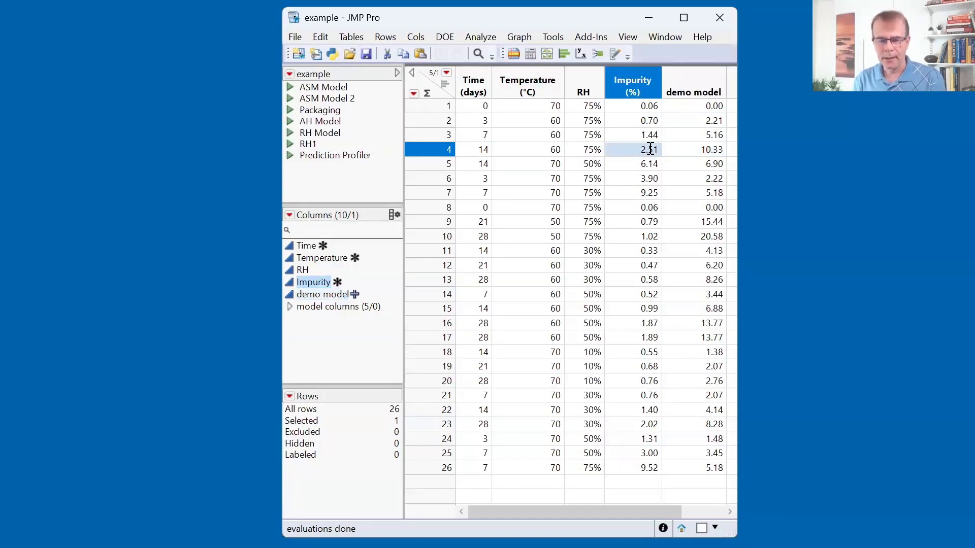
Try adding a new parameter b3 with value 1 to the demo model column's formula, and discard it.
key("Escape")
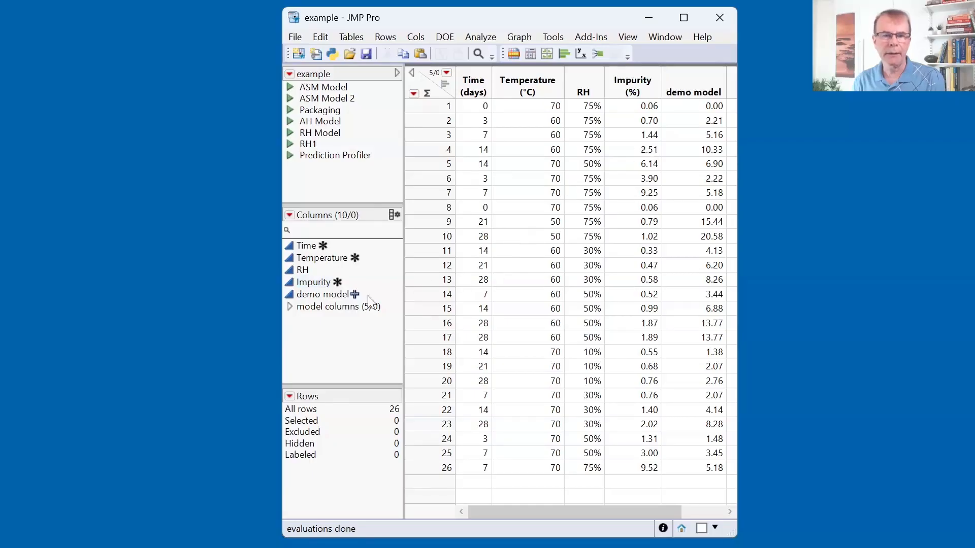
left_click(355, 294)
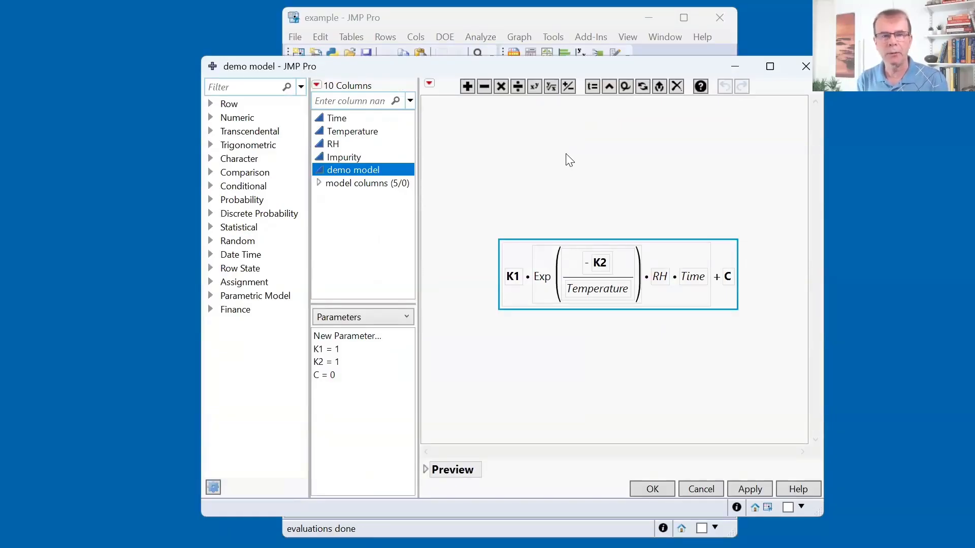
left_click(349, 337)
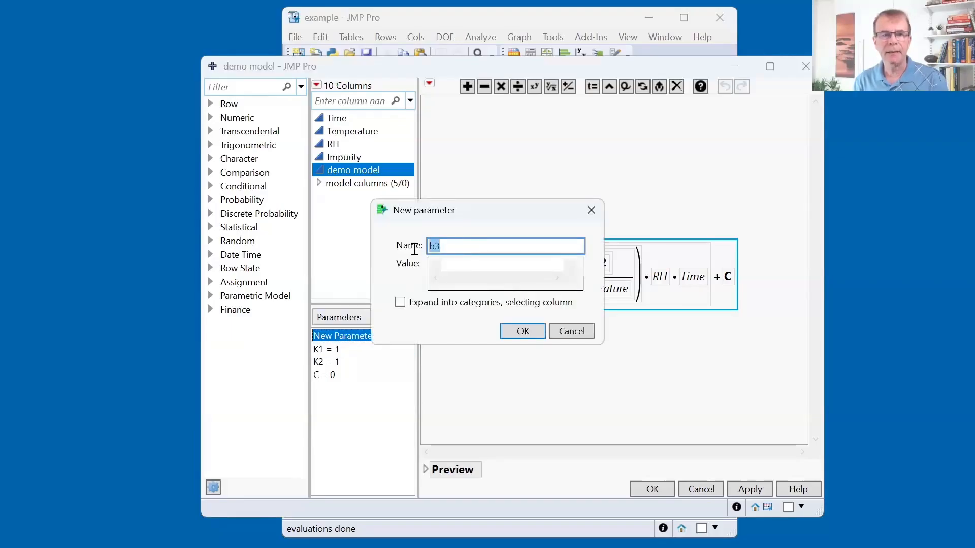
left_click(455, 245)
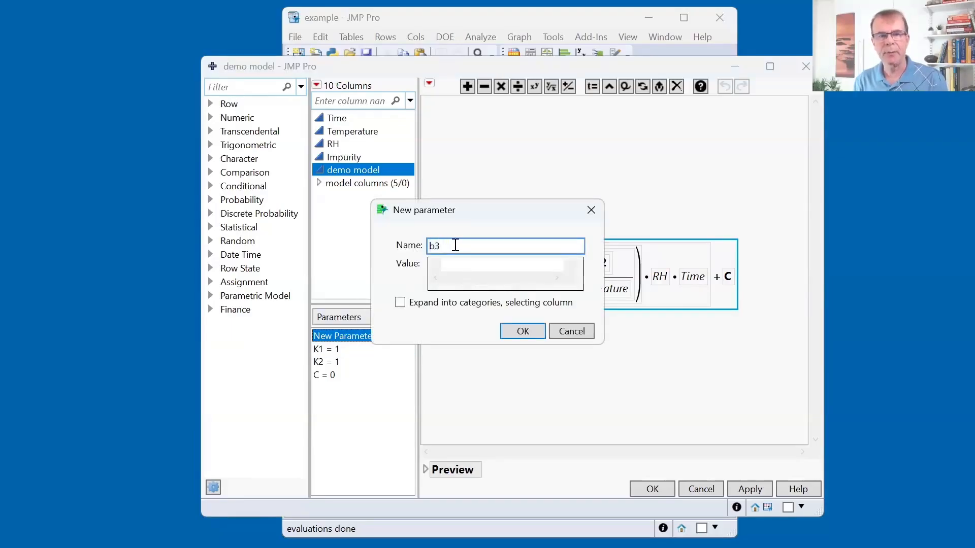
left_click(452, 266)
type("1")
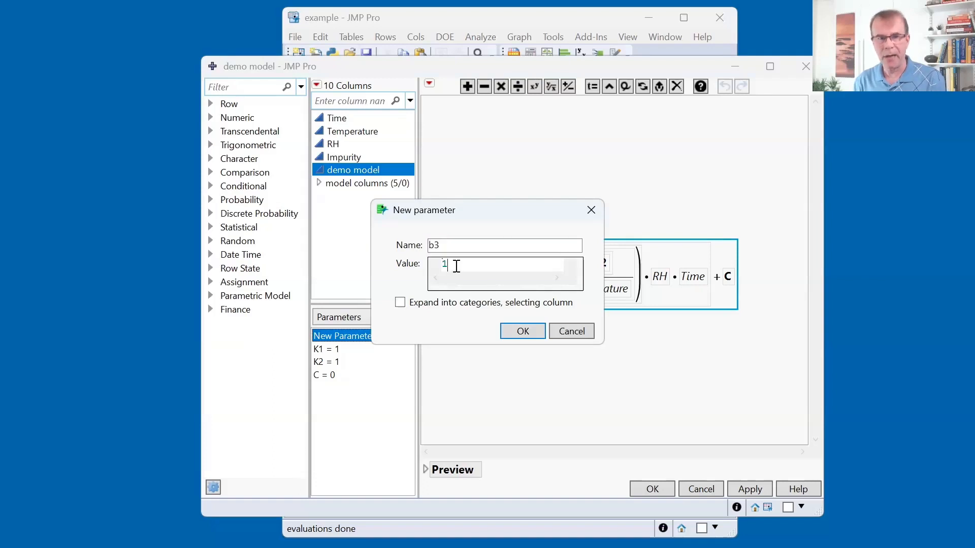
left_click(570, 331)
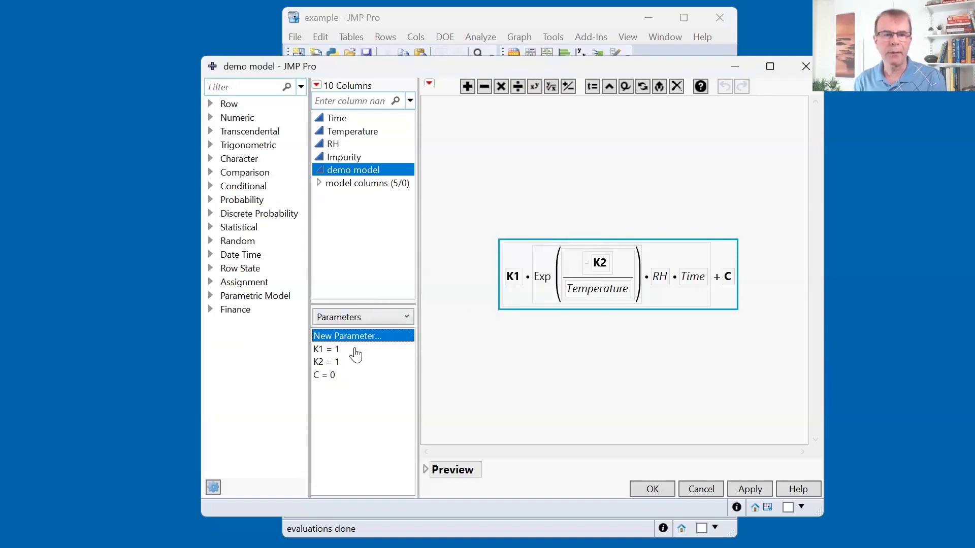
Examine the K1, K2 and C parameters of the demo model formula, and close the formula without changes.
key("Down")
key("Down")
key("Down")
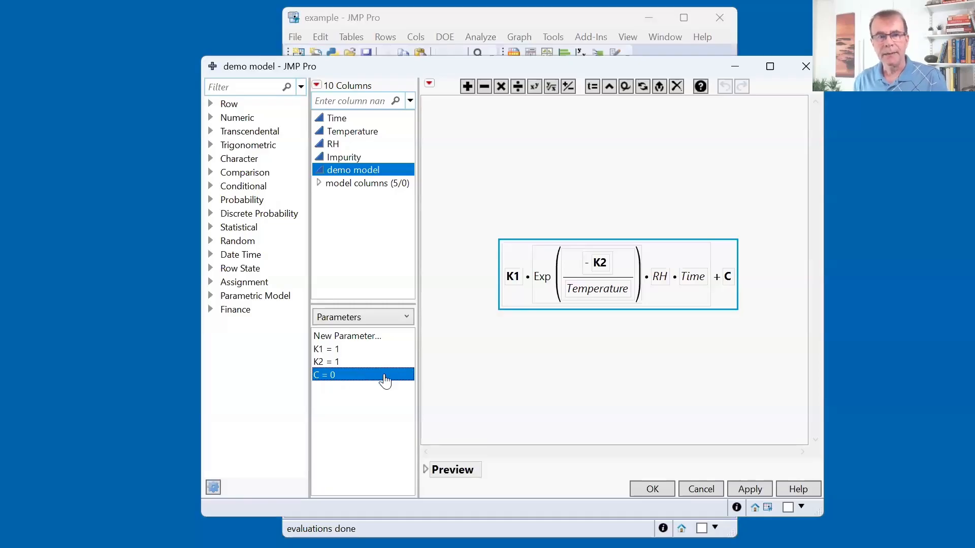
left_click(691, 488)
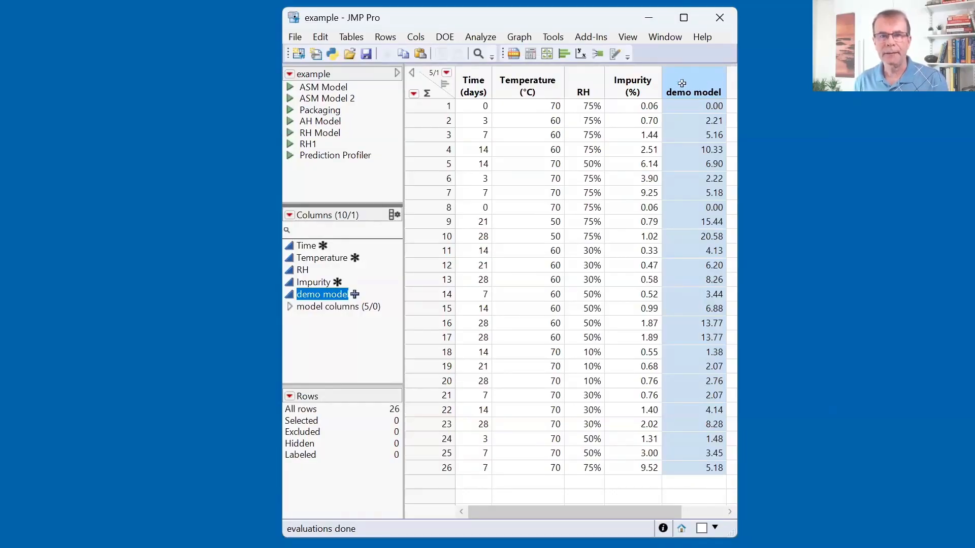
Launch a Nonlinear analysis with demo model as the X, Predictor Formula and Impurity as the Y, Response.
left_click(637, 75)
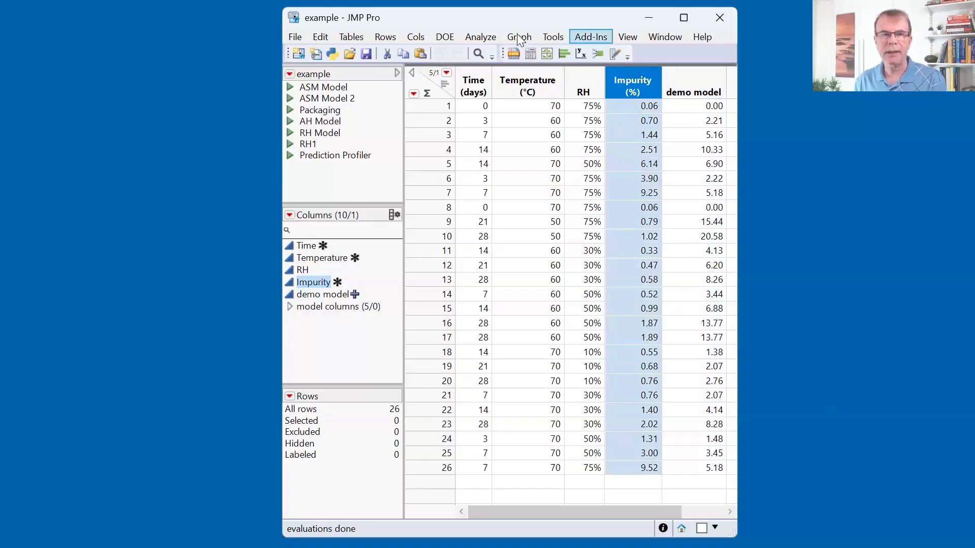
left_click(494, 33)
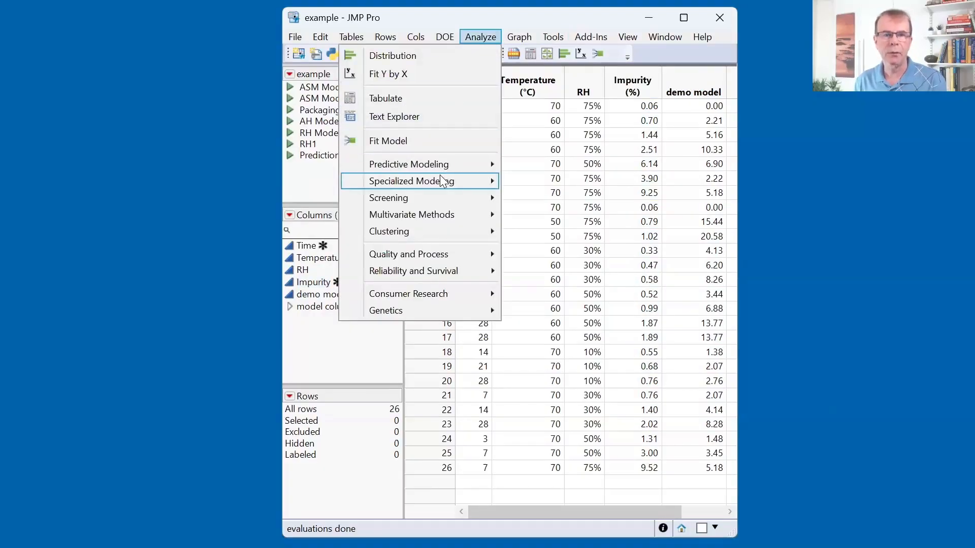
mouse_move(439, 178)
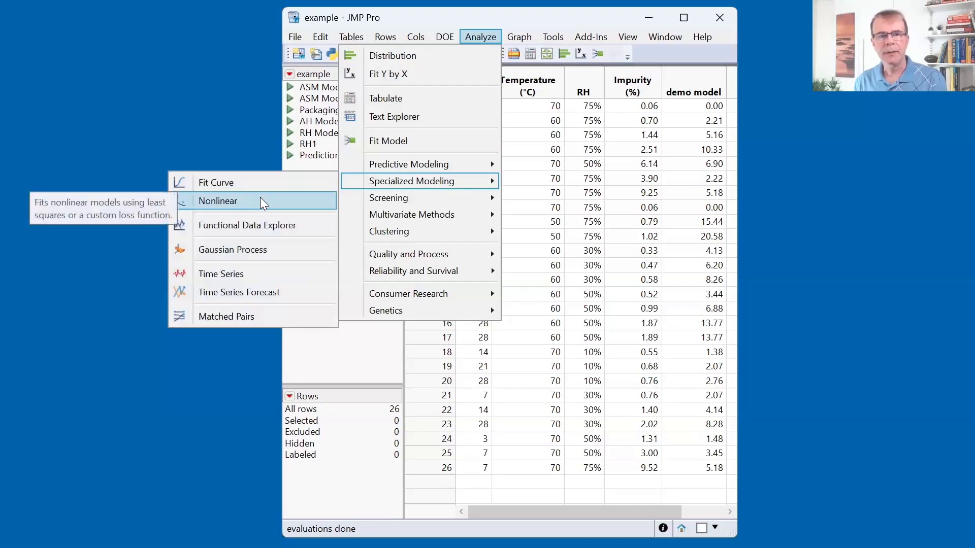
left_click(260, 201)
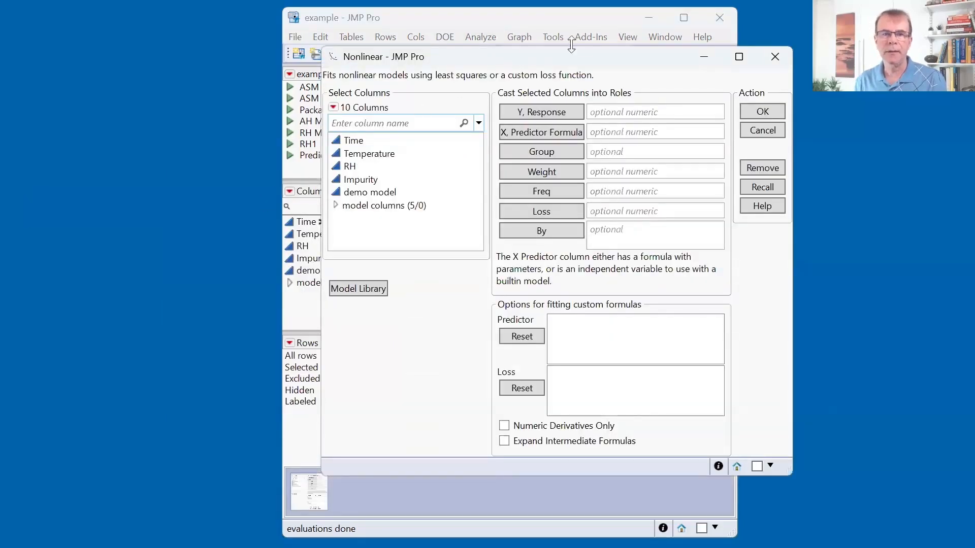
left_click(636, 21)
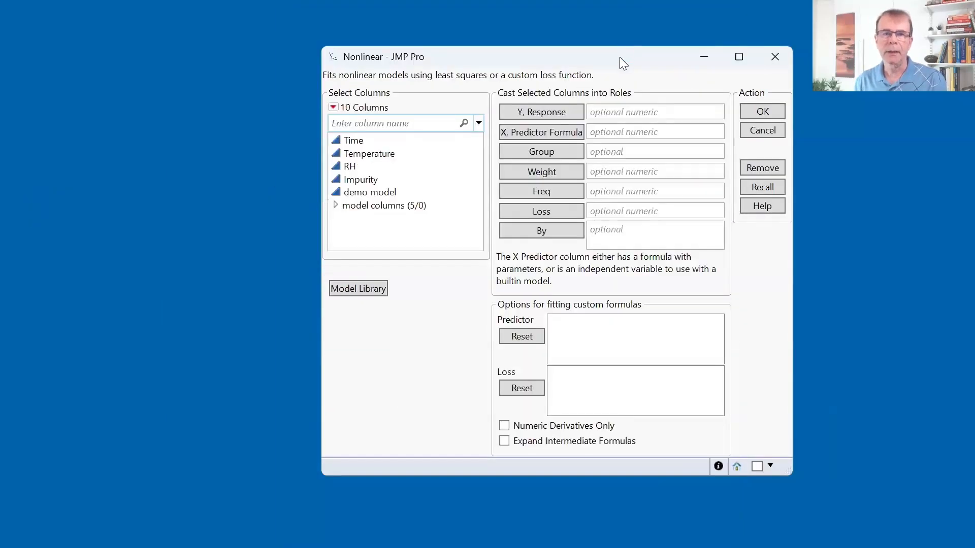
left_click(384, 205)
left_click(370, 192)
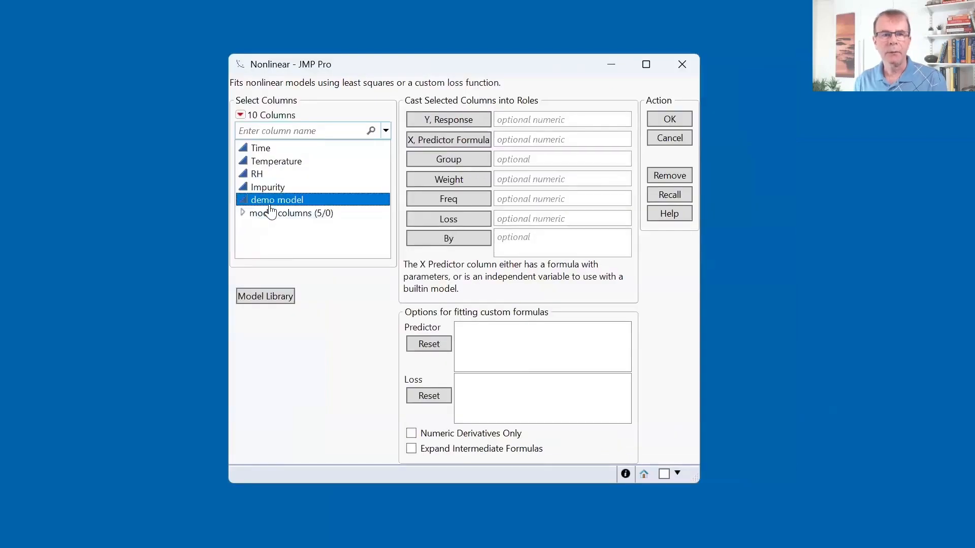
left_click(452, 138)
left_click(296, 187)
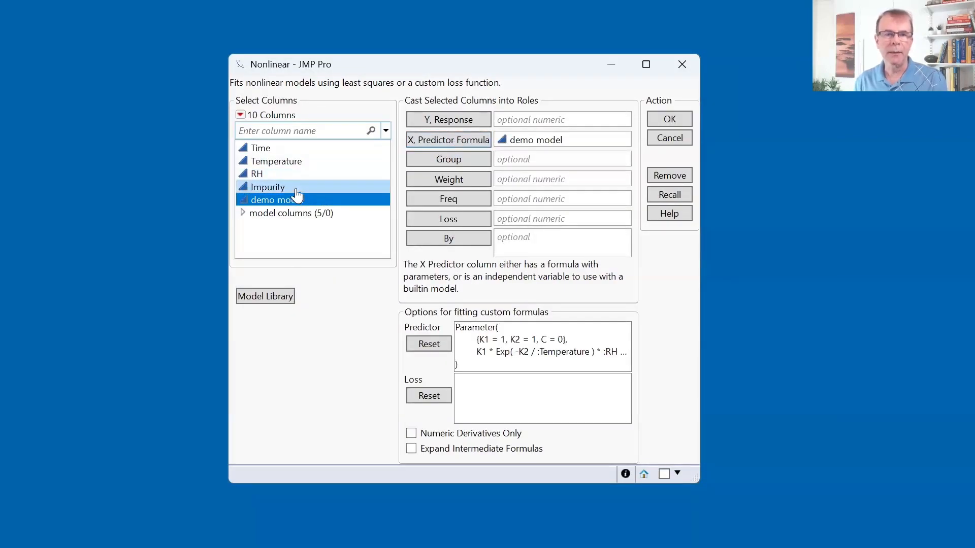
left_click(455, 122)
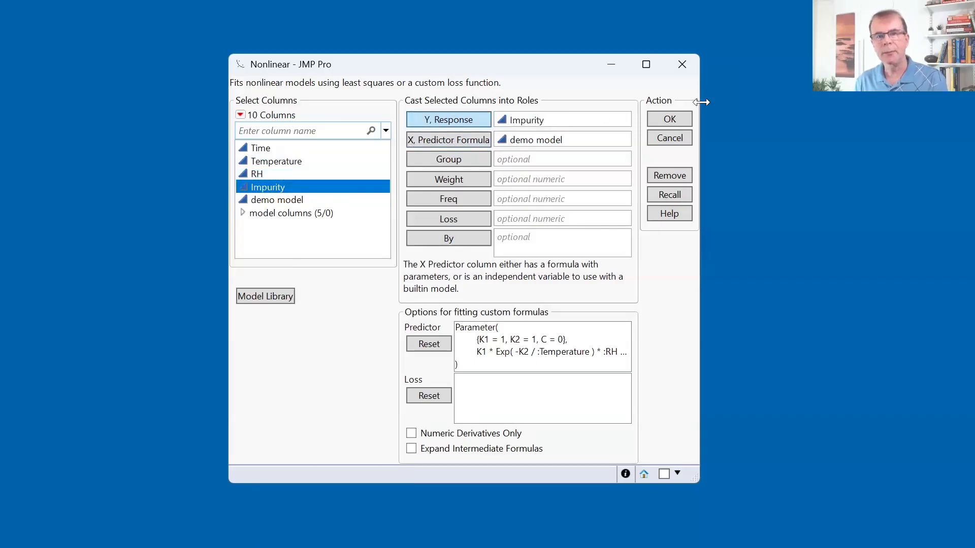
left_click(670, 120)
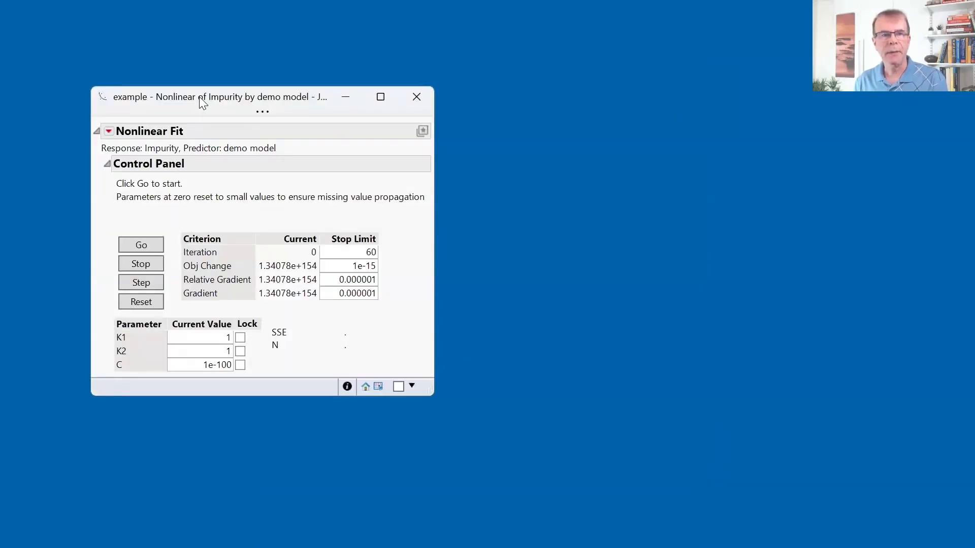
Review the starting parameter values and run the nonlinear fit of Impurity by demo model.
mouse_move(108, 176)
left_mouse_down()
mouse_move(117, 192)
mouse_move(202, 189)
mouse_move(125, 180)
left_mouse_up()
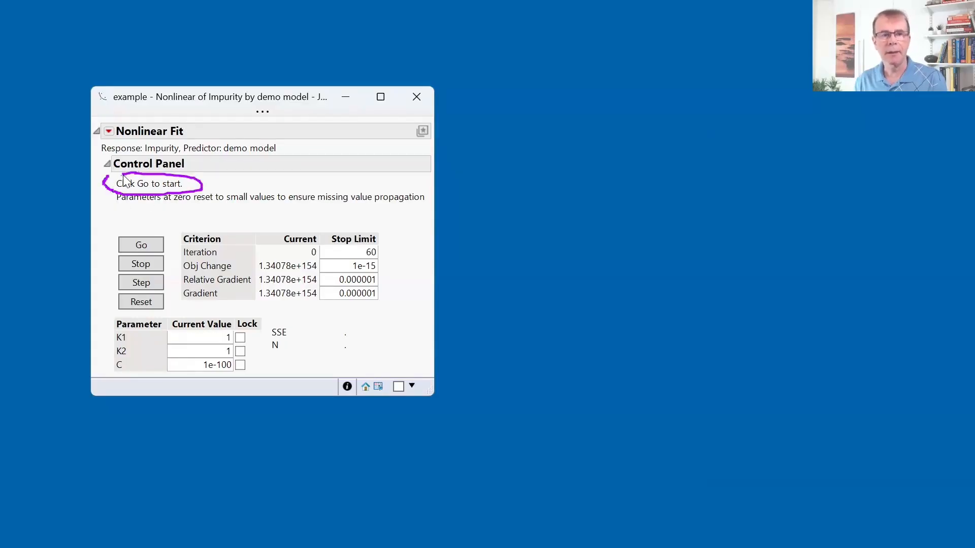
left_click(146, 235)
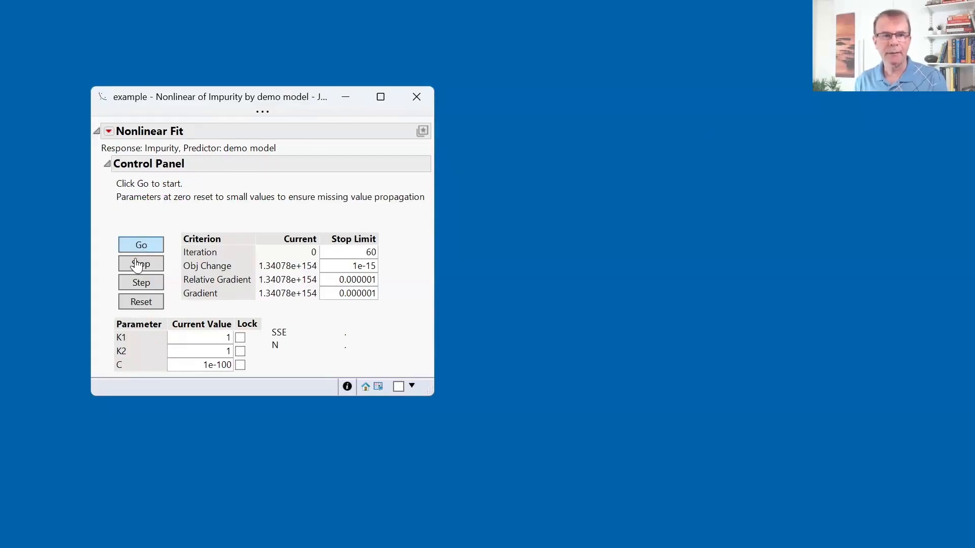
mouse_move(109, 313)
left_mouse_down()
mouse_move(107, 338)
mouse_move(122, 316)
left_mouse_up()
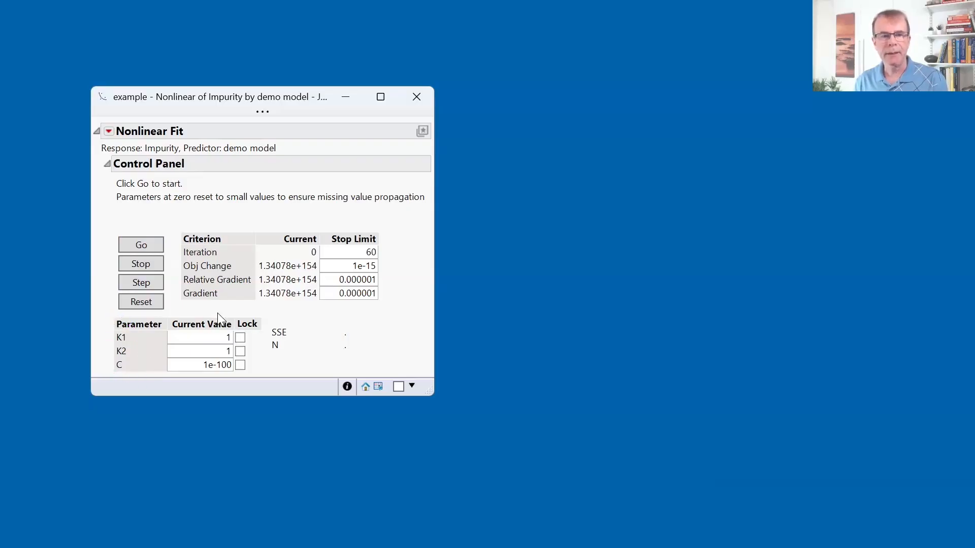
left_click_drag(199, 327, 195, 370)
left_click_drag(250, 351, 233, 314)
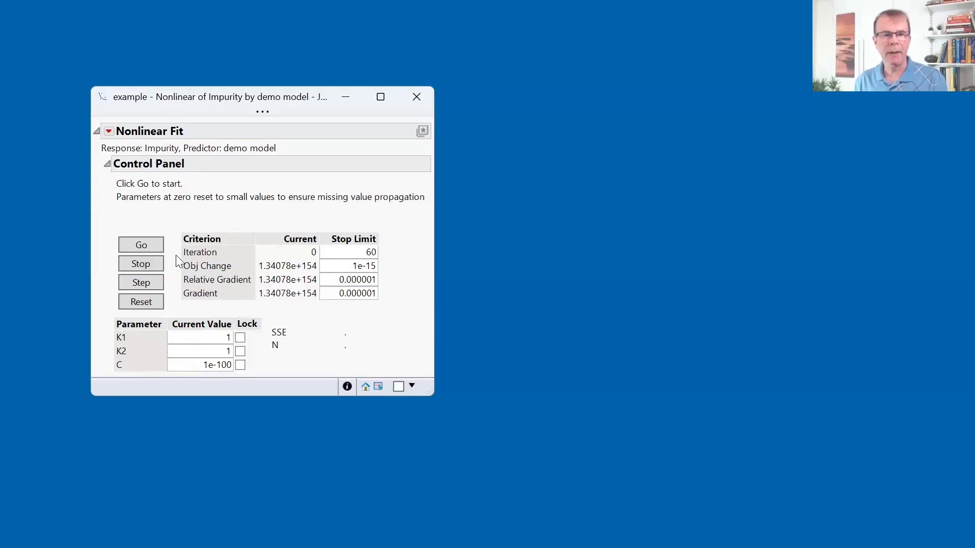
left_click(152, 246)
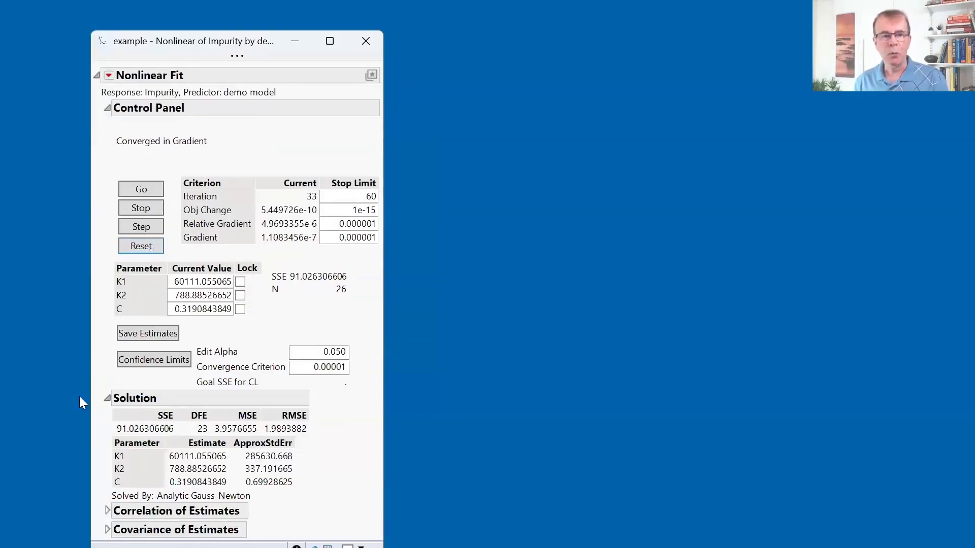
Examine the SSE, RMSE and parameter estimates of the solution, collapse the report's Control Panel, and move the report aside.
left_click_drag(108, 460, 107, 493)
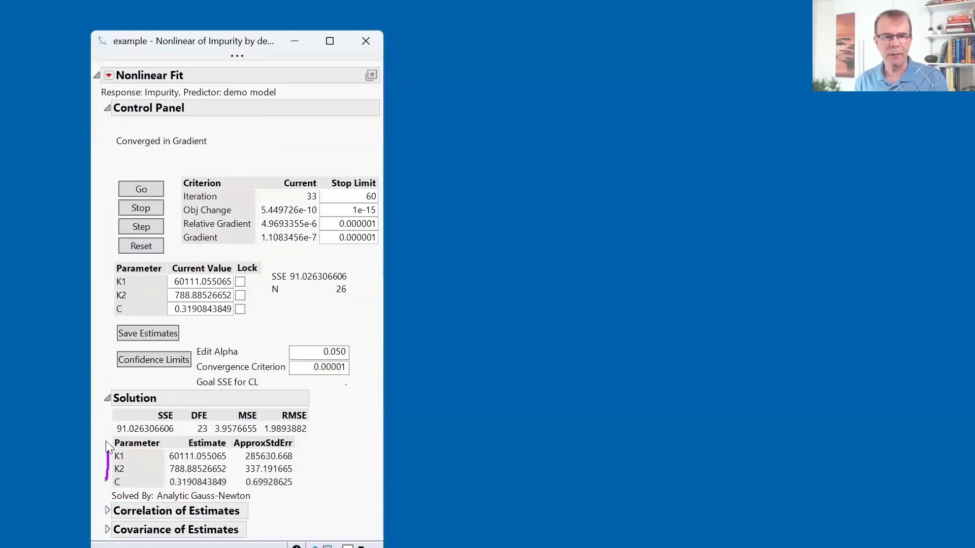
mouse_move(107, 428)
left_mouse_down()
mouse_move(108, 439)
mouse_move(135, 449)
mouse_move(173, 443)
mouse_move(116, 415)
left_mouse_up()
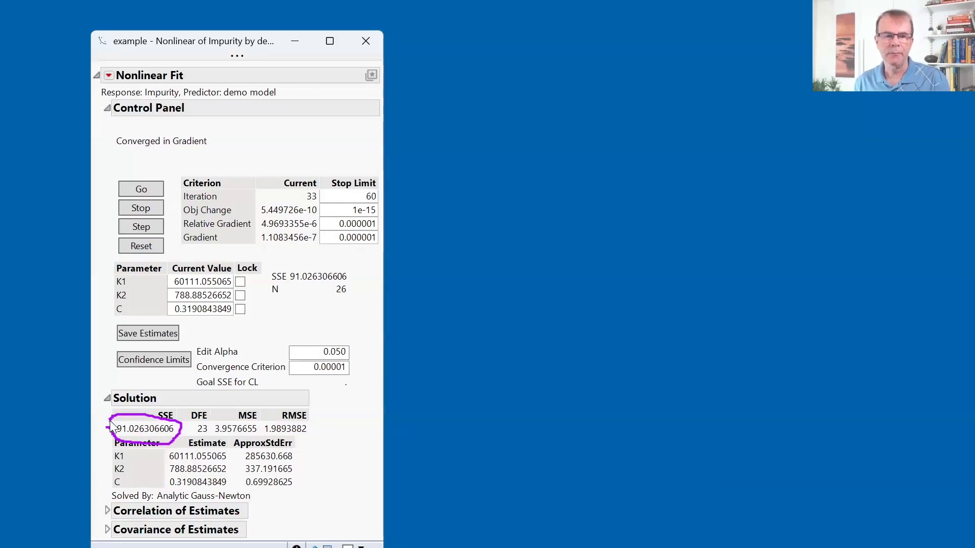
left_click_drag(110, 418, 112, 430)
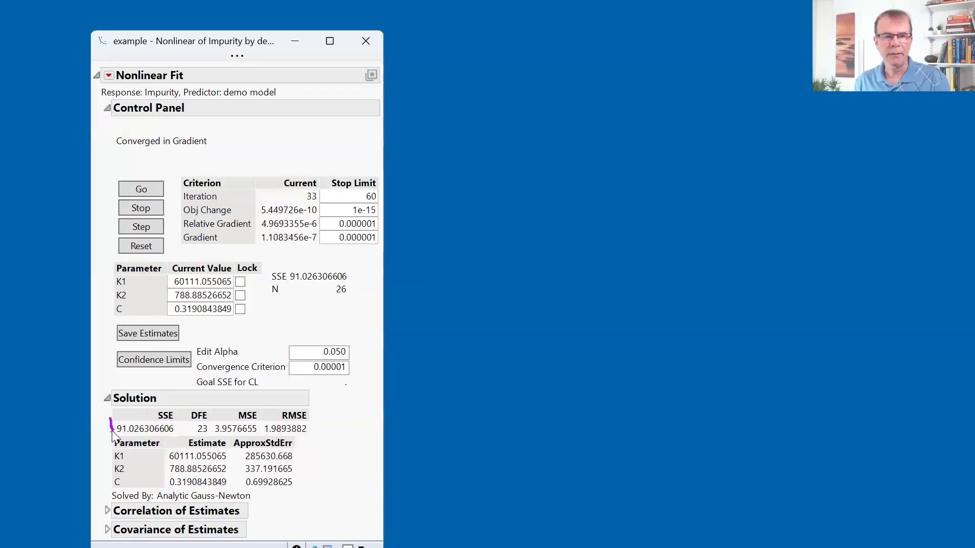
mouse_move(333, 427)
left_mouse_down()
mouse_move(300, 416)
mouse_move(269, 446)
mouse_move(317, 430)
left_mouse_up()
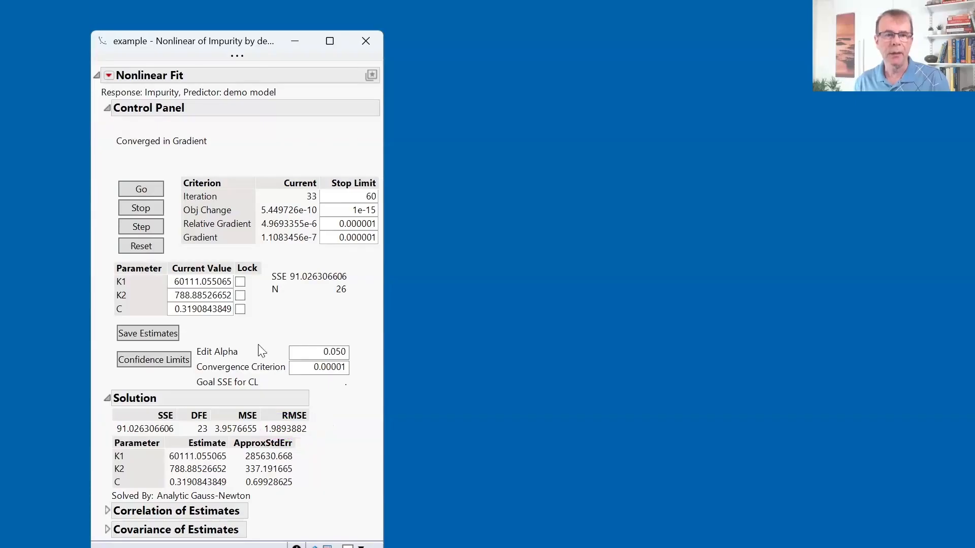
left_click(107, 108)
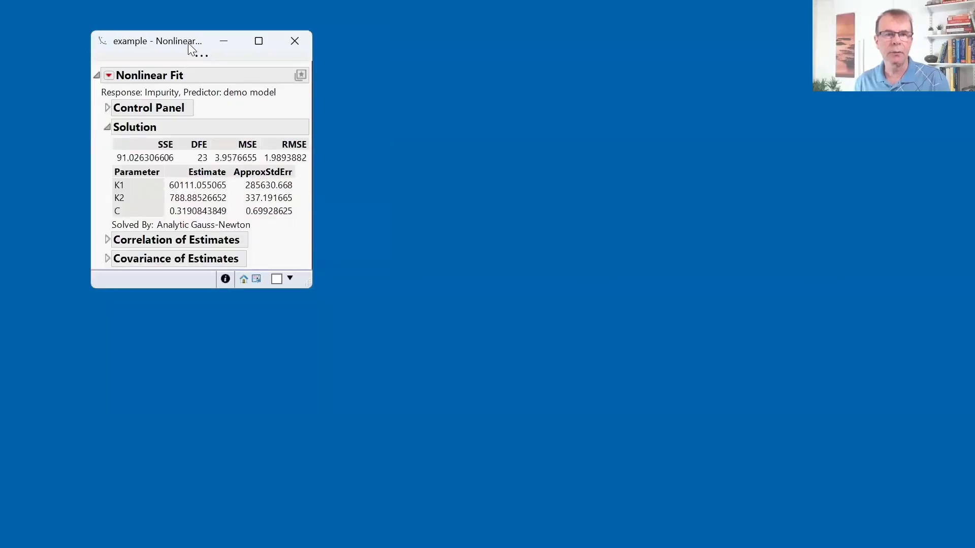
left_click_drag(189, 48, 805, 74)
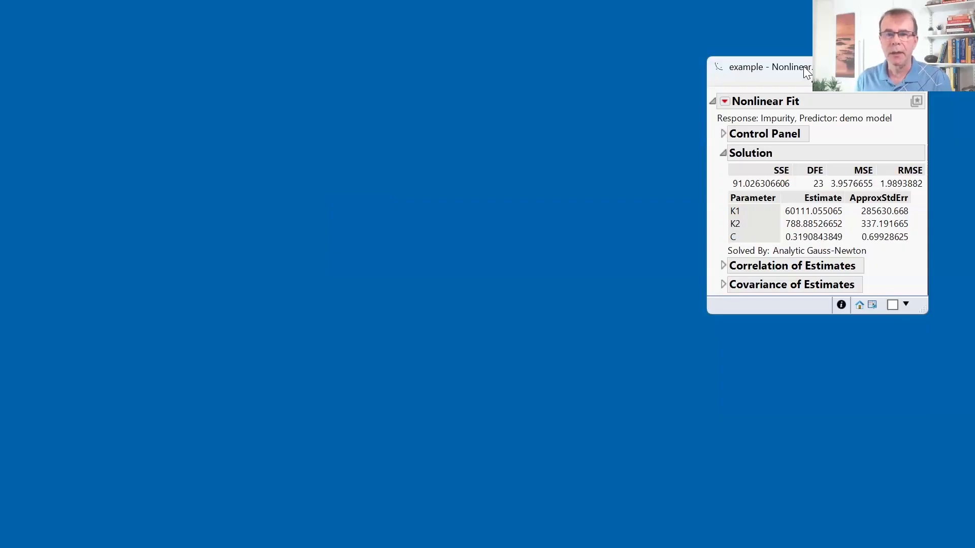
Run the RH1 script from the example data table, minimize the table, and place the RH1 report beside the demo model report.
left_click(872, 304)
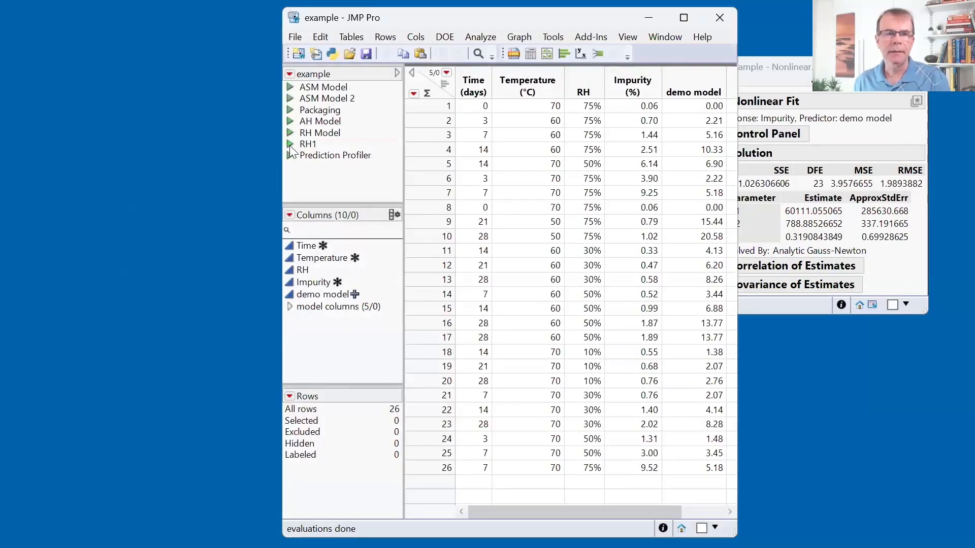
left_click(289, 145)
left_click(650, 19)
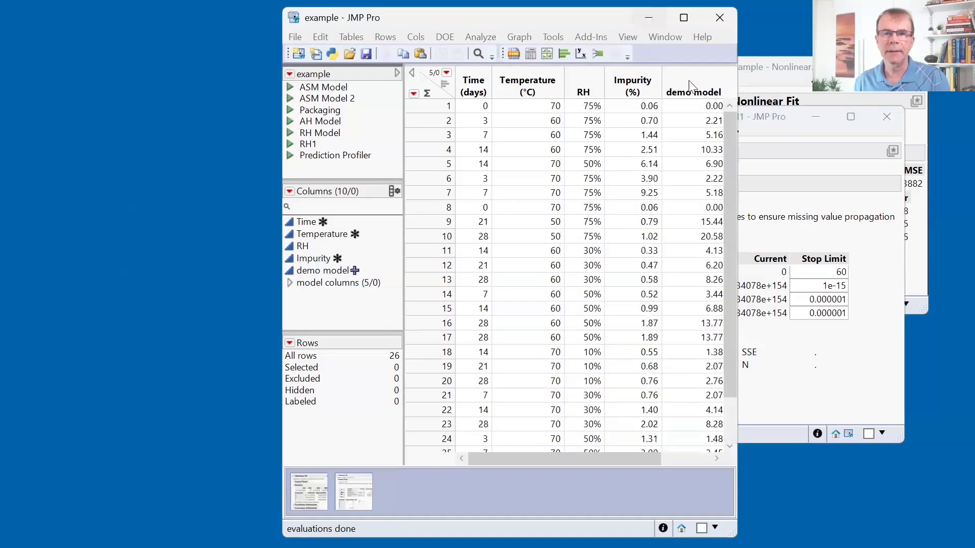
left_click_drag(718, 122, 498, 72)
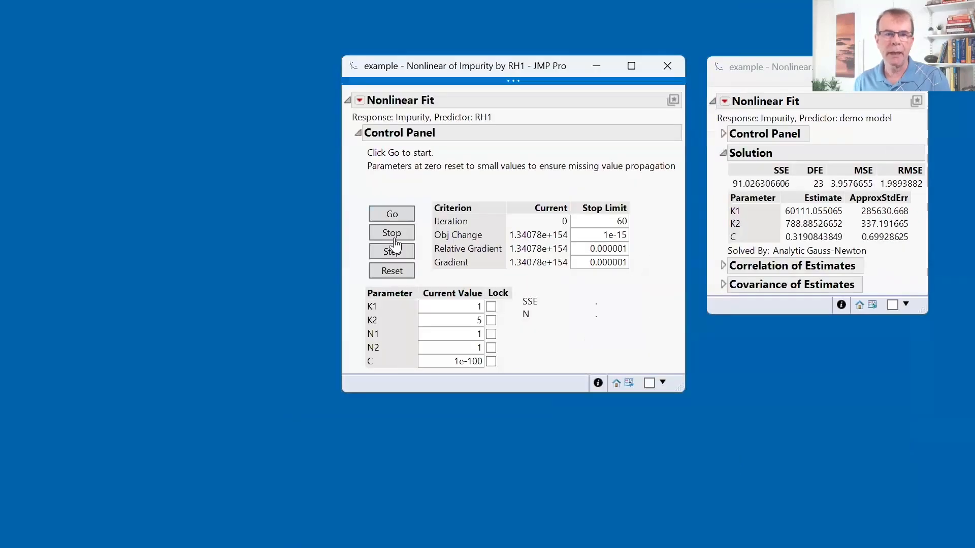
Review the RH1 model's parameters and show its prediction expression in the Nonlinear Fit report.
mouse_move(361, 290)
left_mouse_down()
mouse_move(355, 337)
mouse_move(376, 296)
left_mouse_up()
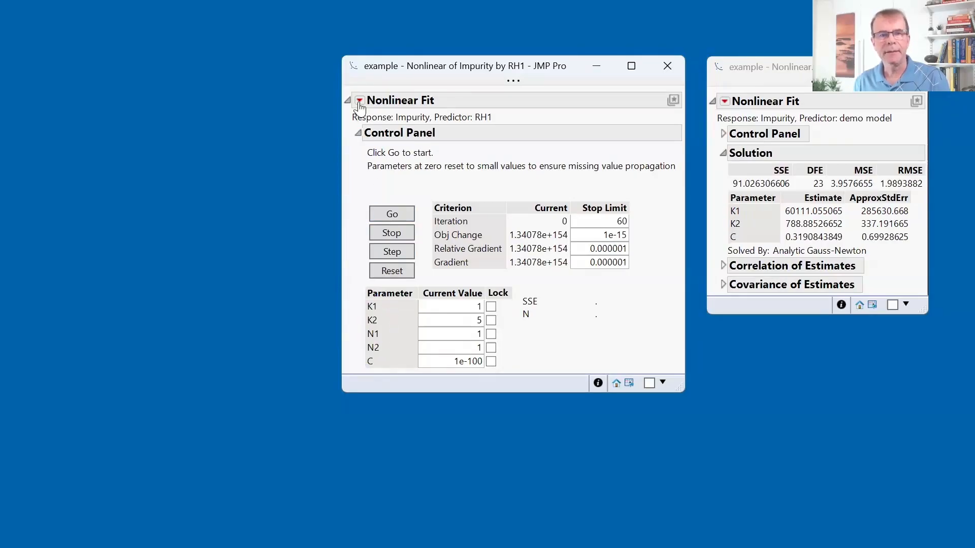
left_click(359, 101)
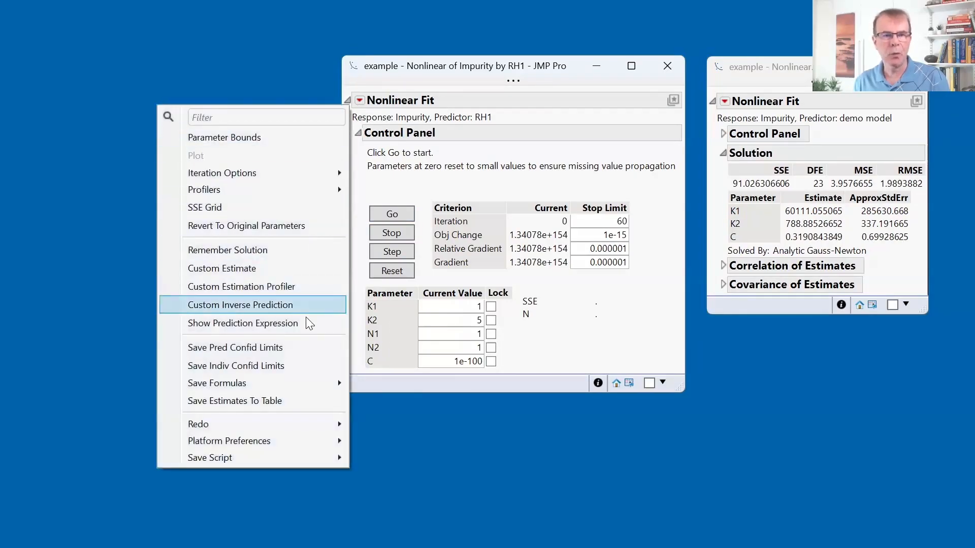
left_click(243, 324)
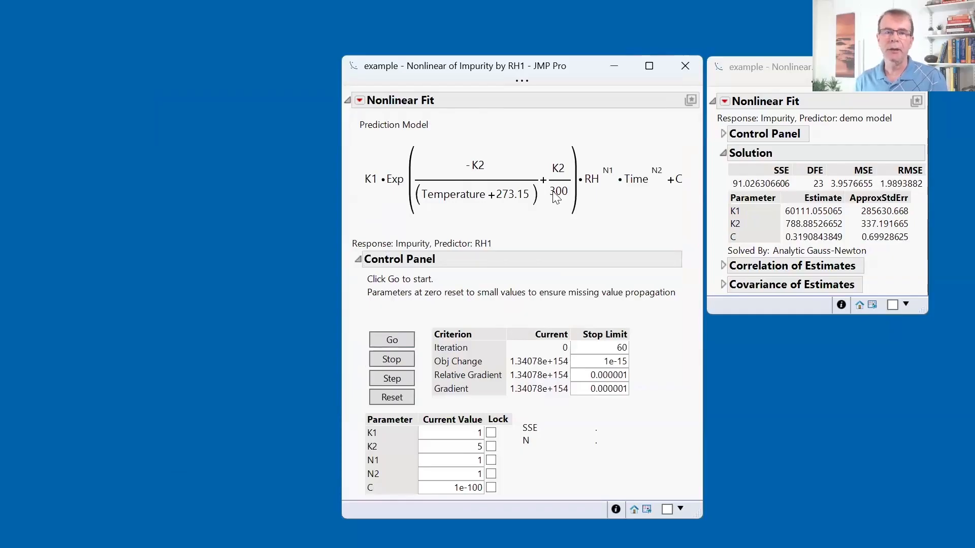
Hide the prediction expression in the RH1 report and run the nonlinear fit, continuing it for a second round of iterations.
left_click(359, 101)
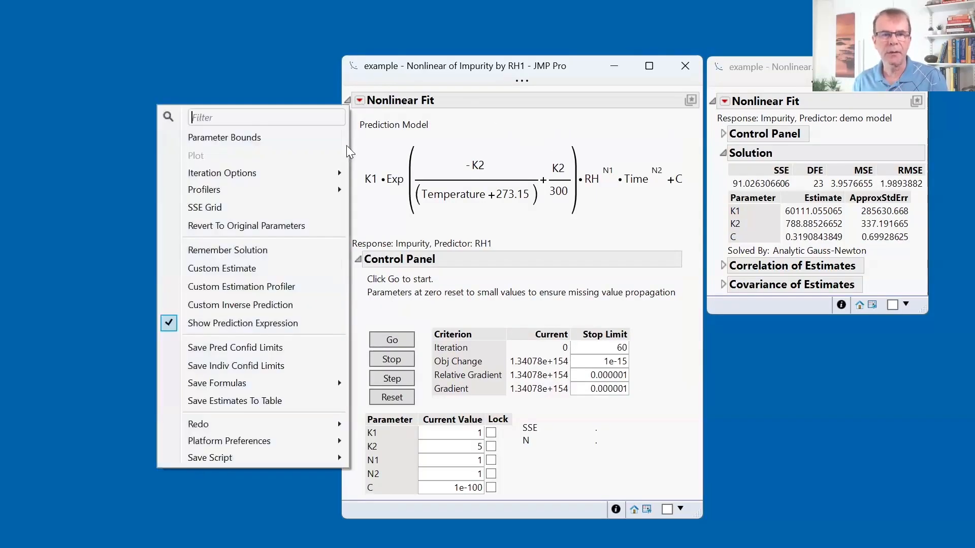
left_click(298, 323)
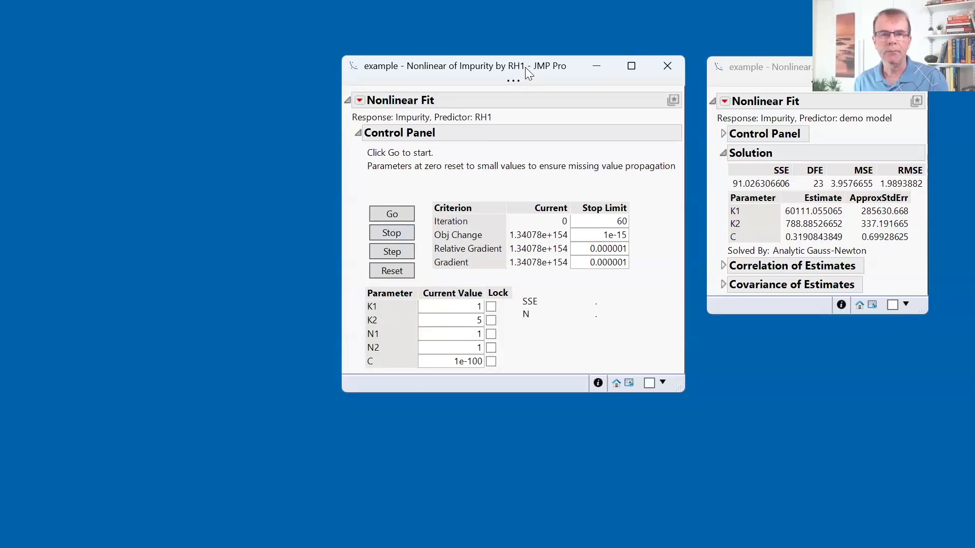
left_click(398, 216)
left_click_drag(361, 176, 382, 178)
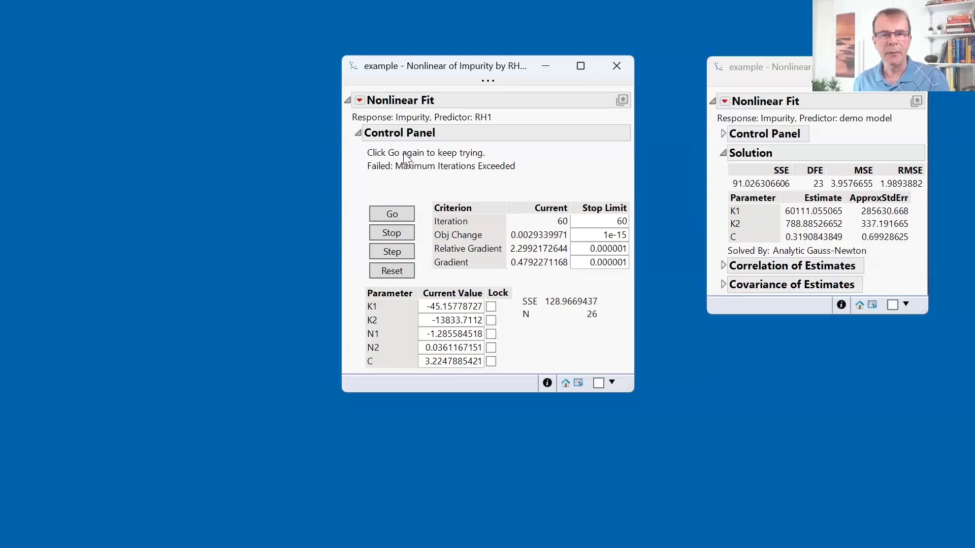
left_click(400, 214)
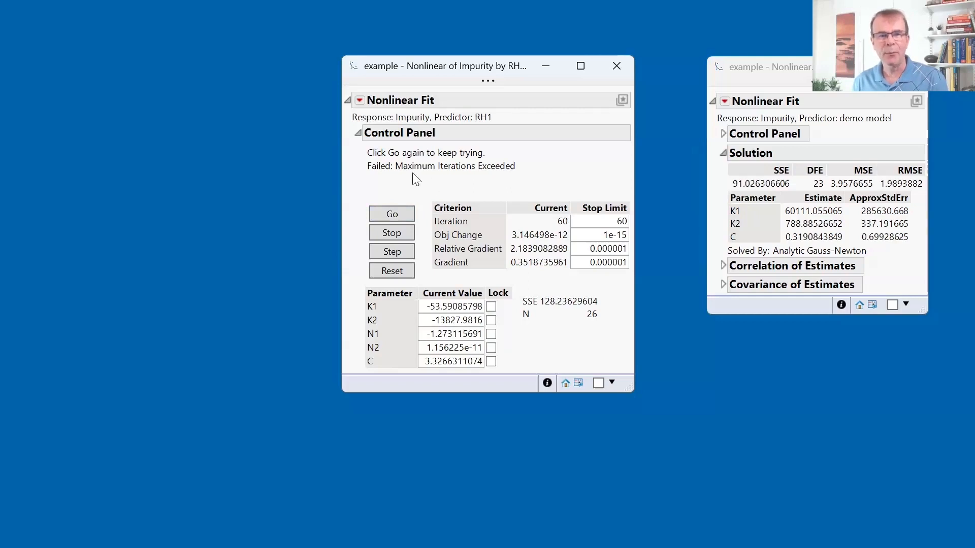
left_click_drag(412, 173, 454, 173)
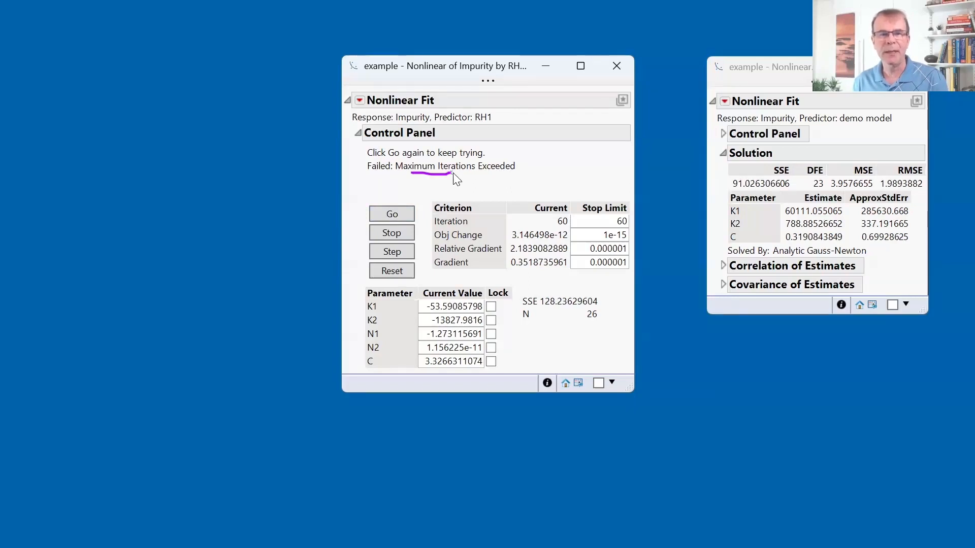
Set the iteration stop limit of the RH1 fit to 6000.
left_click(604, 220)
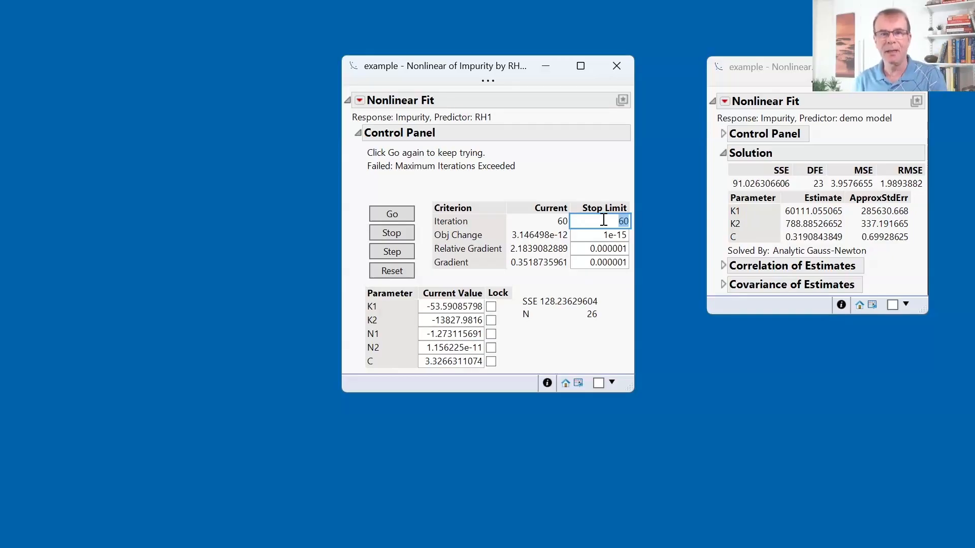
type("6")
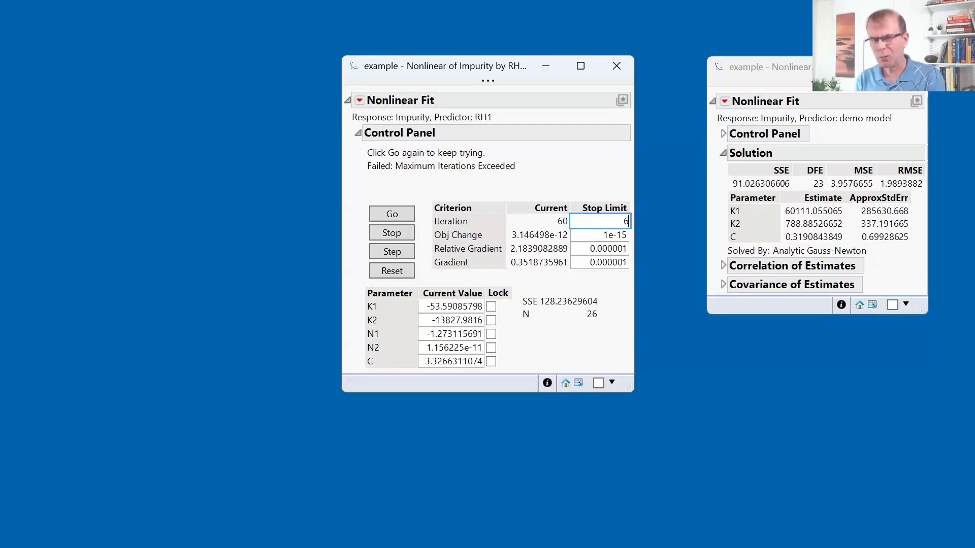
type("000")
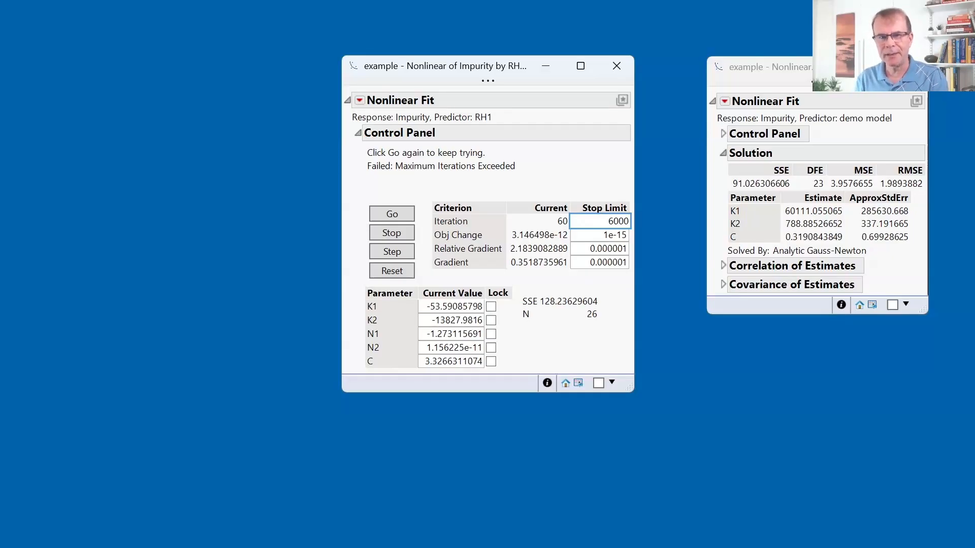
key("Return")
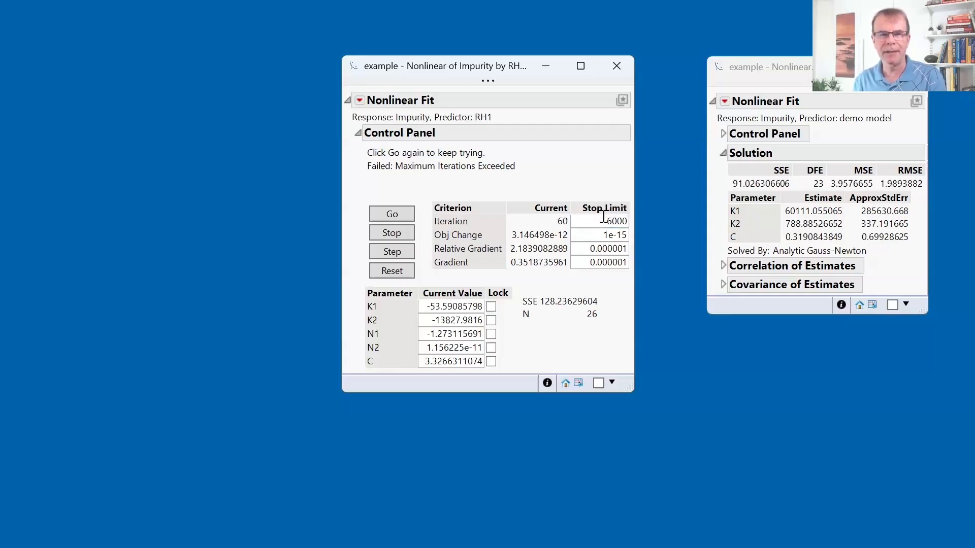
left_click(603, 219)
left_click(603, 178)
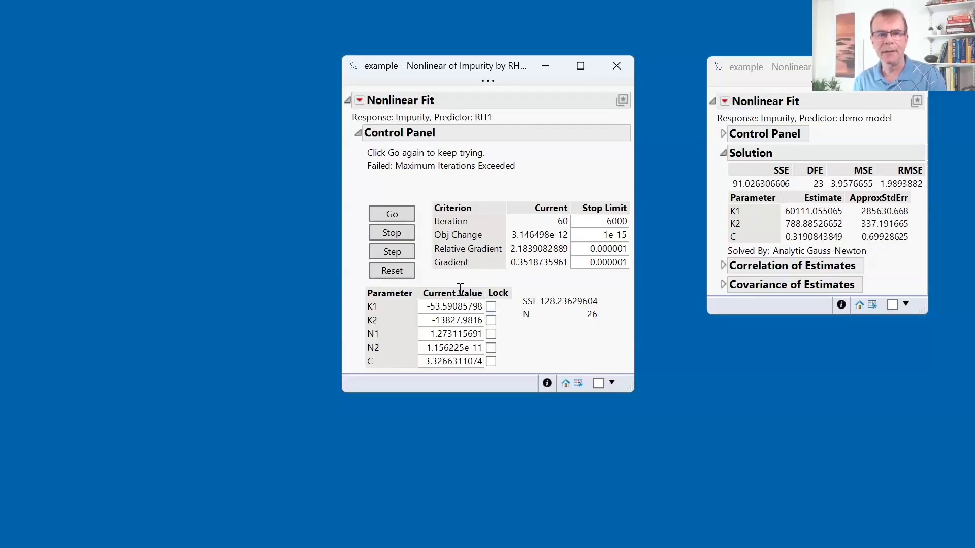
Revert the RH1 model to its original parameters and rerun the fit.
left_click(361, 105)
left_click(293, 225)
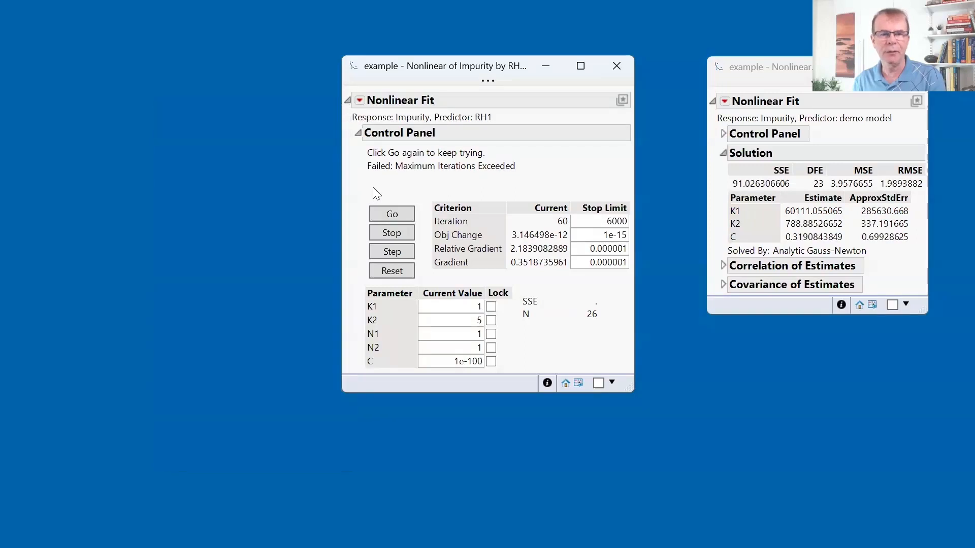
left_click(392, 214)
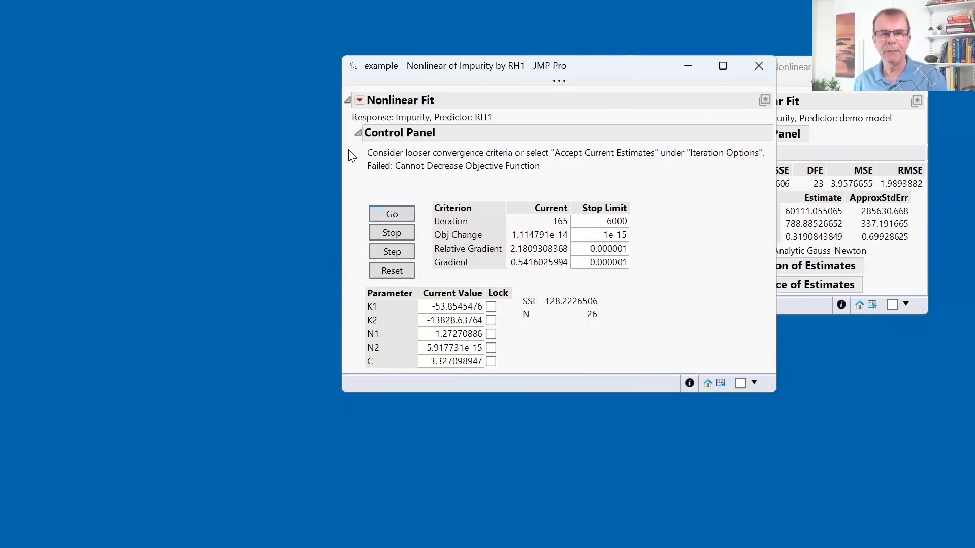
Loosen the RH1 fit's convergence criterion by setting the Obj Change stop limit to 1e-7.
left_click(585, 237)
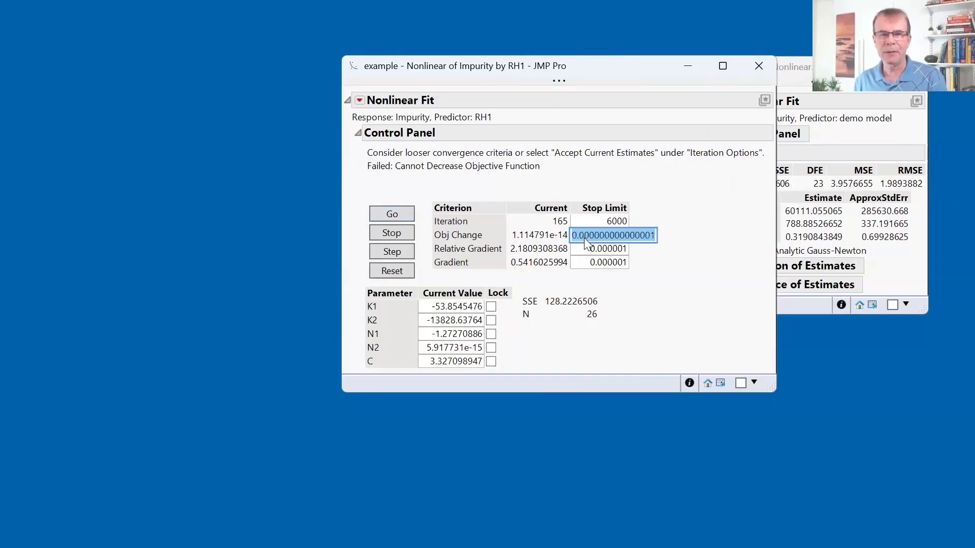
left_click(672, 222)
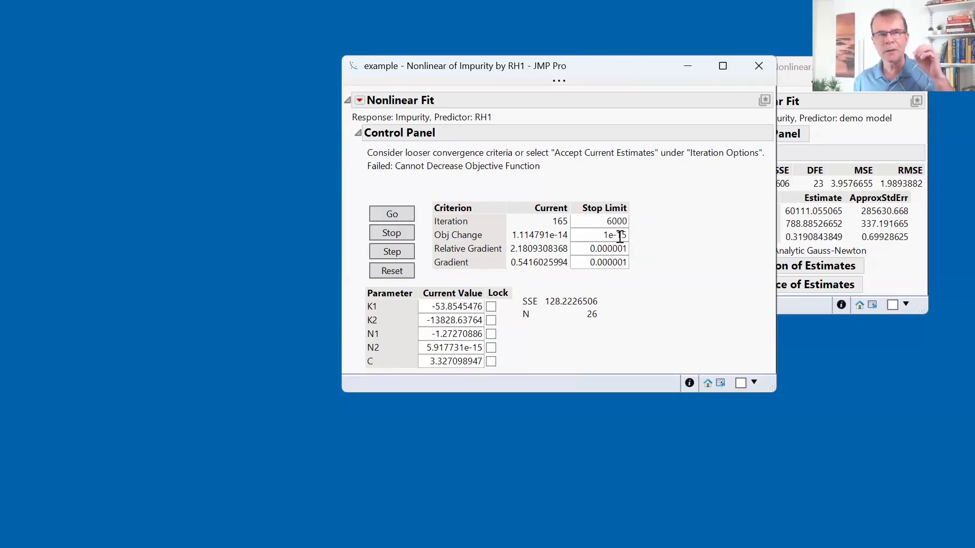
left_click(619, 234)
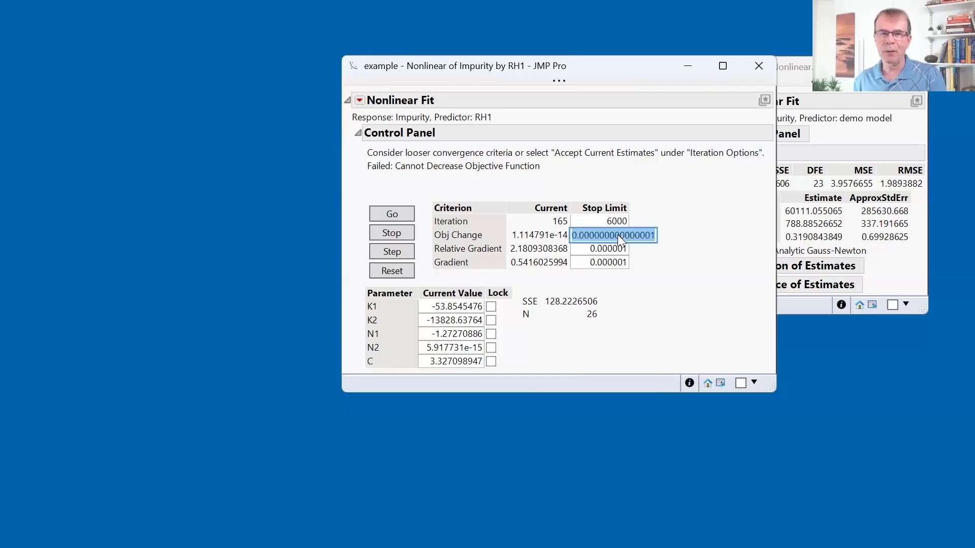
key("BackSpace")
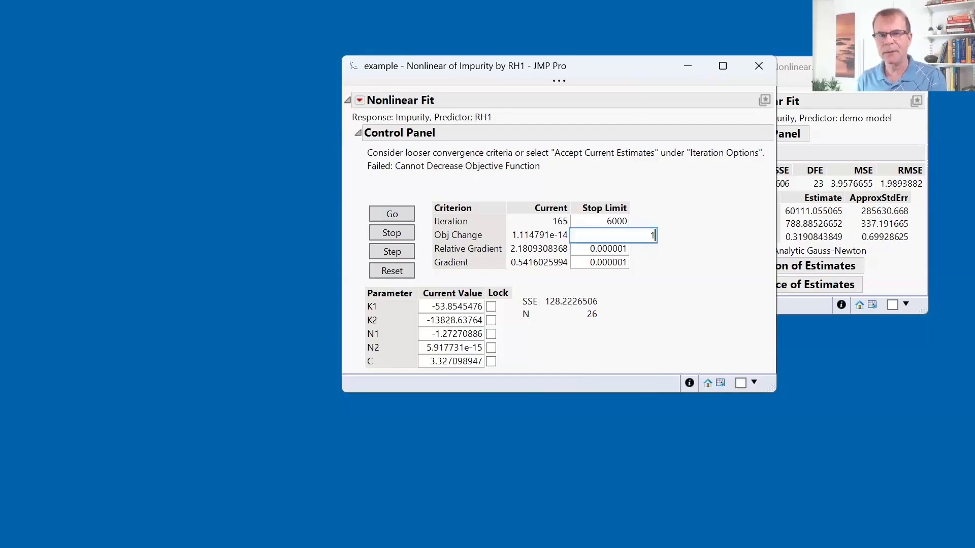
type("1e-7")
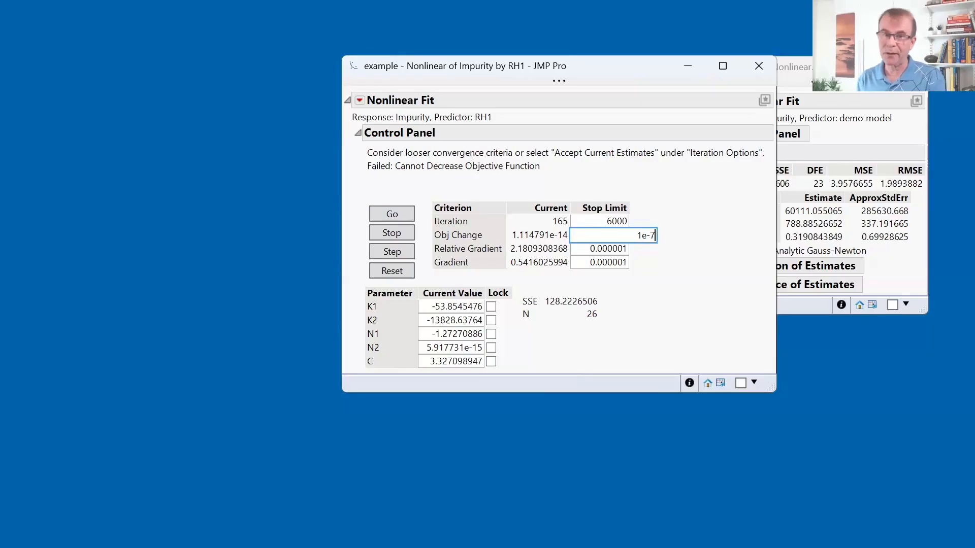
key("Tab")
left_click(677, 222)
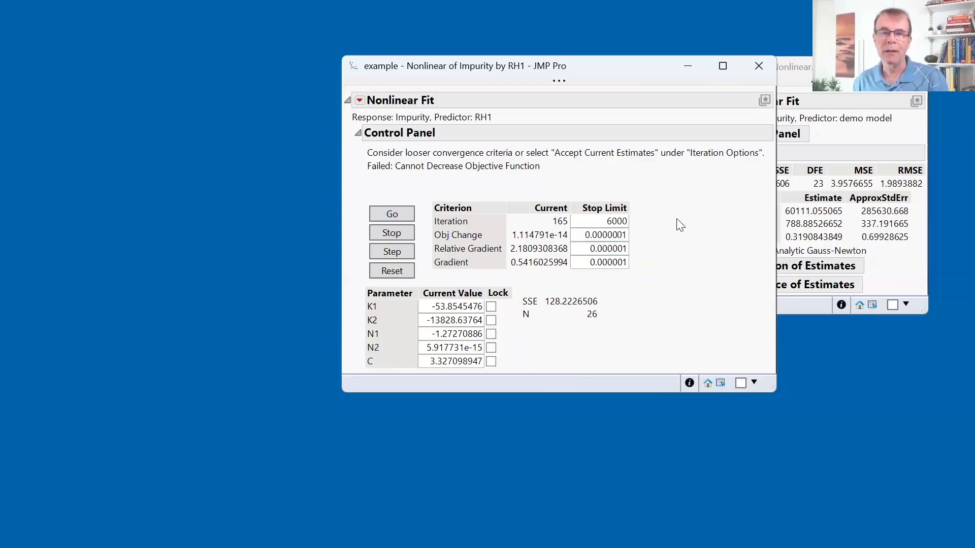
Restore the original starting parameters, run the RH1 fit with the looser Obj Change limit, and check its convergence status.
left_click(359, 100)
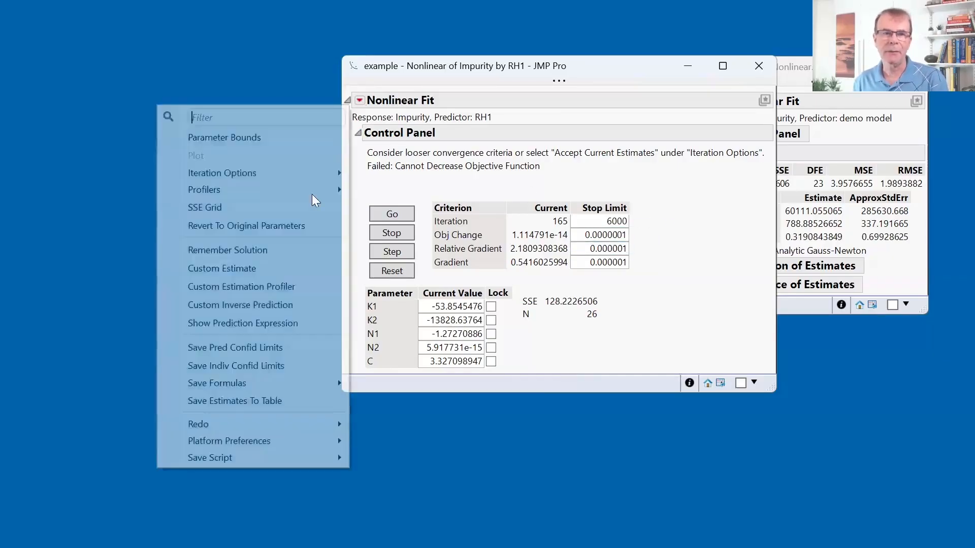
left_click(297, 222)
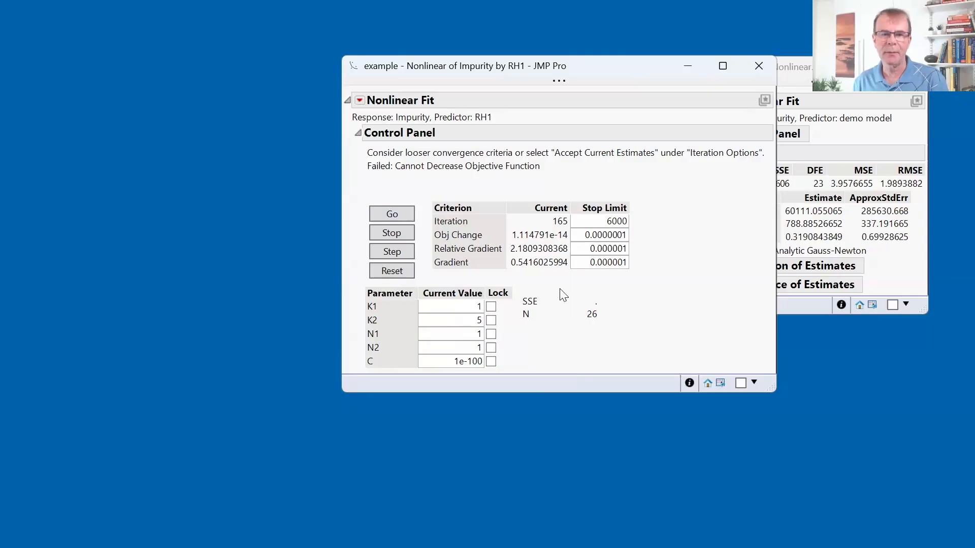
left_click(404, 214)
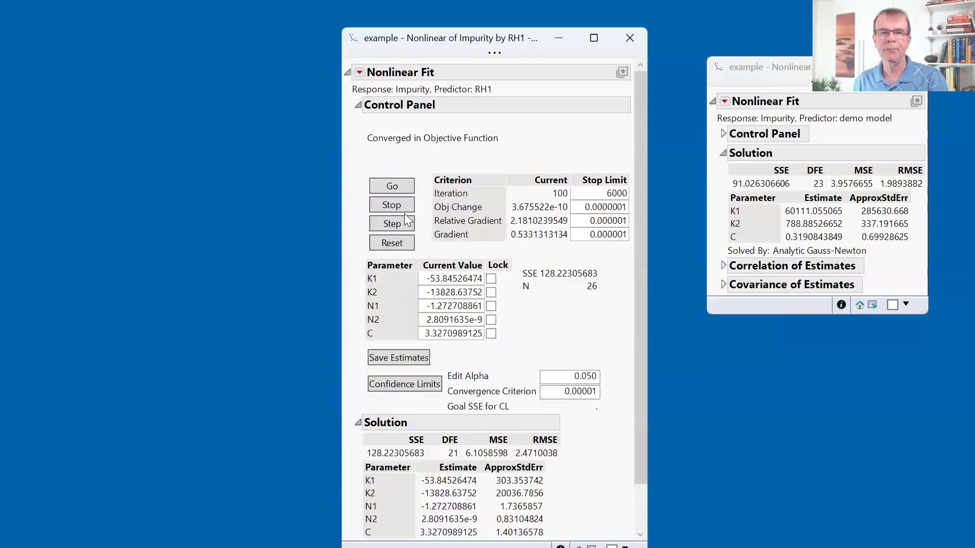
left_click_drag(373, 155, 440, 152)
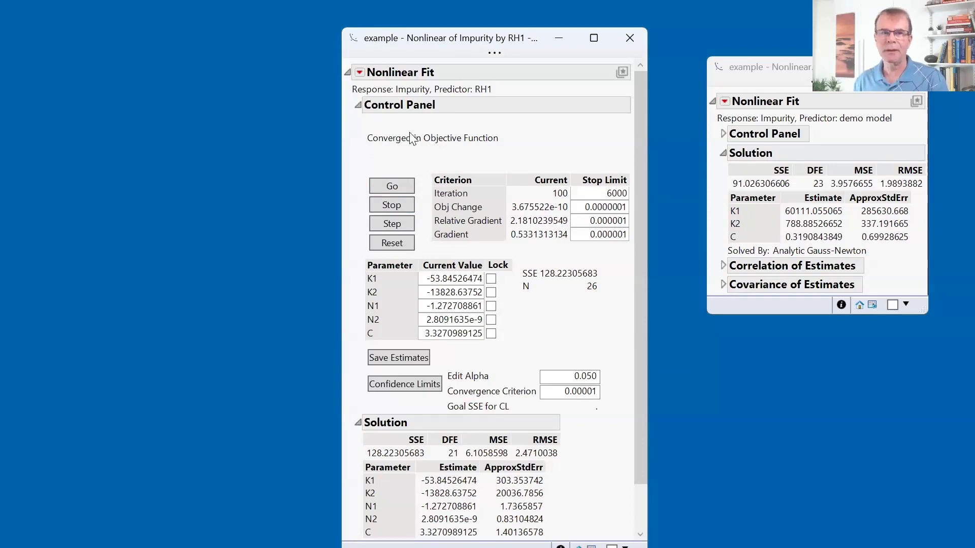
Collapse the RH1 report's Control Panel and place the report beside the demo model report to compare their solutions.
left_click(358, 105)
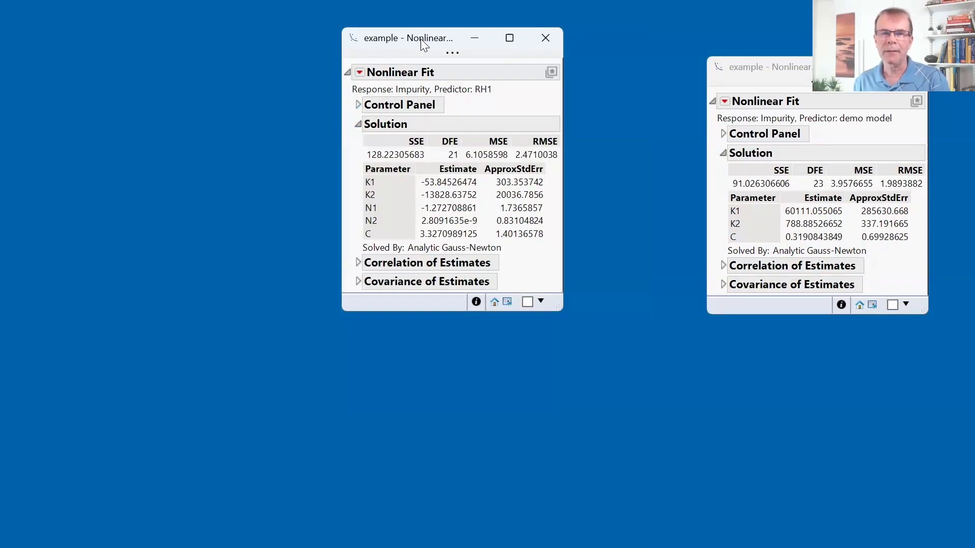
left_click_drag(528, 51, 638, 64)
mouse_move(463, 166)
left_mouse_down()
mouse_move(472, 178)
mouse_move(499, 177)
mouse_move(466, 163)
left_mouse_up()
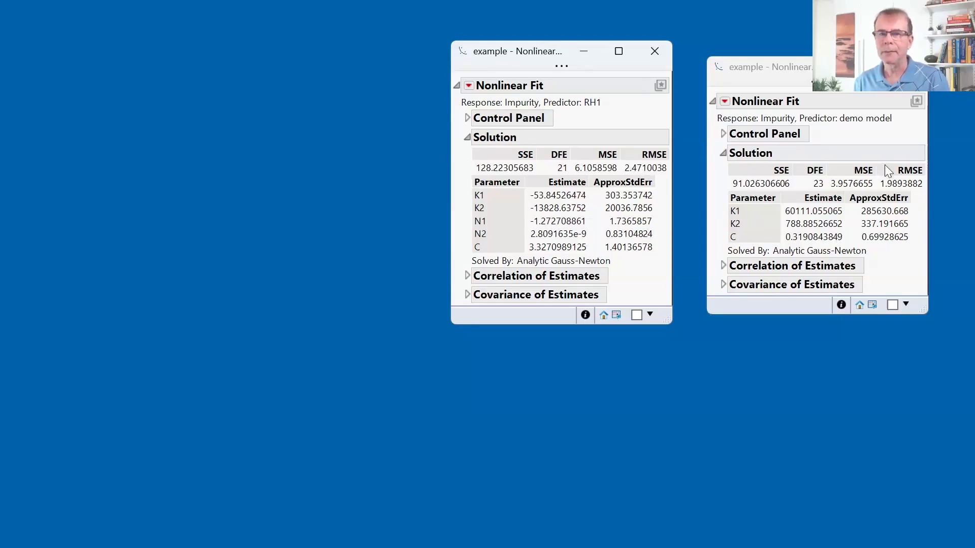
left_click(727, 182)
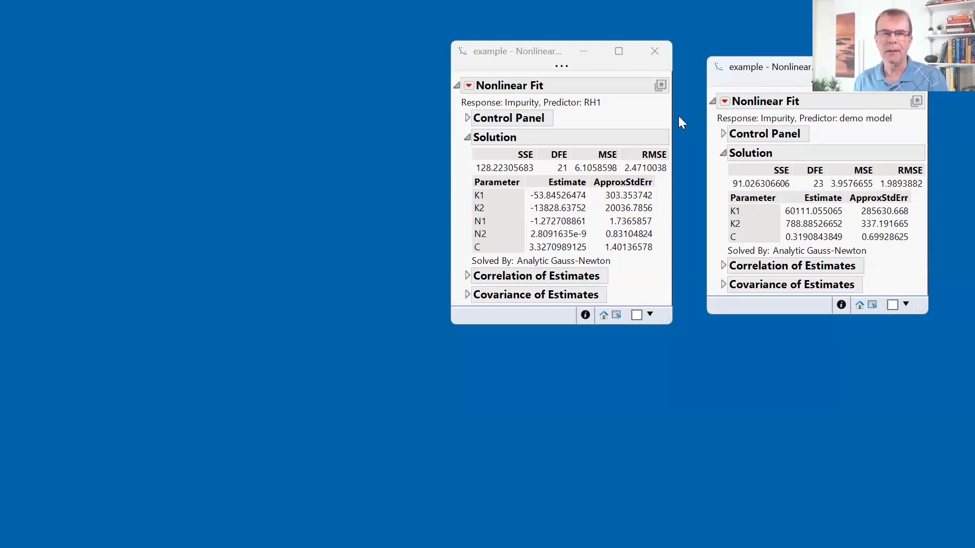
Relaunch the Nonlinear analysis with Impurity as response and RH1 as predictor formula, closing the previous RH1 report.
left_click(470, 86)
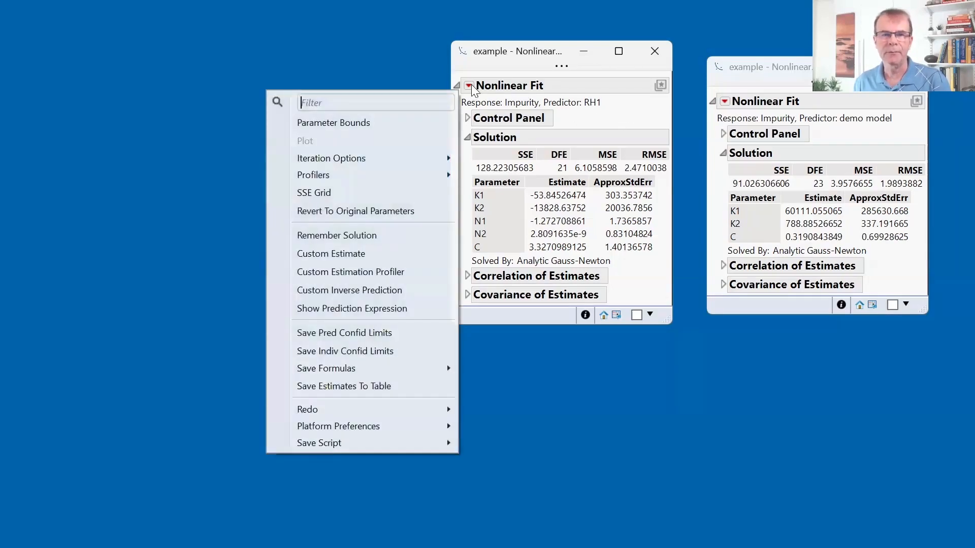
mouse_move(400, 406)
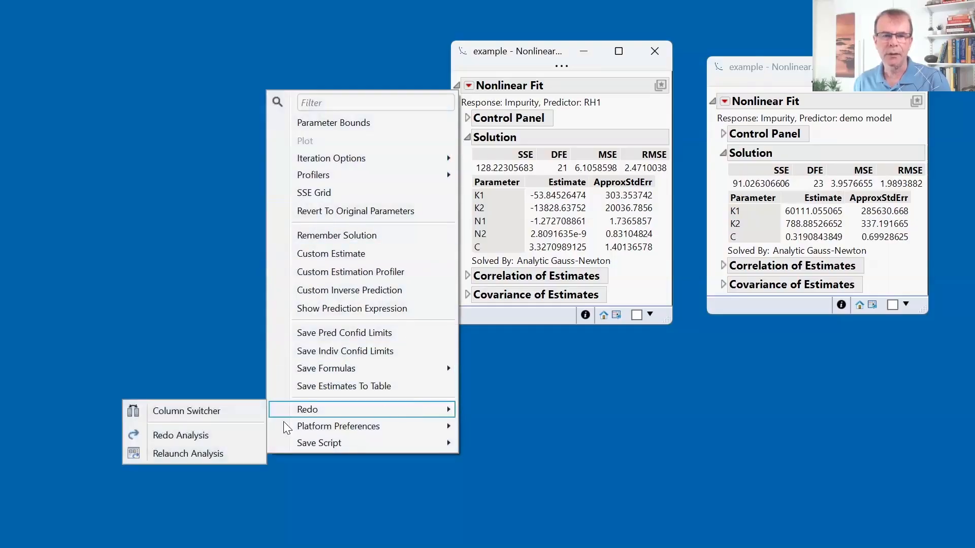
left_click(234, 449)
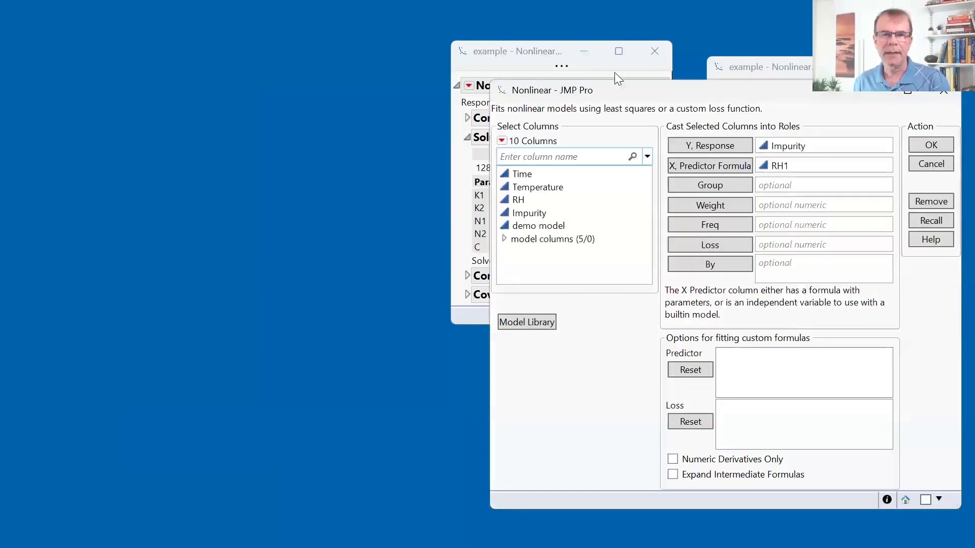
left_click(648, 47)
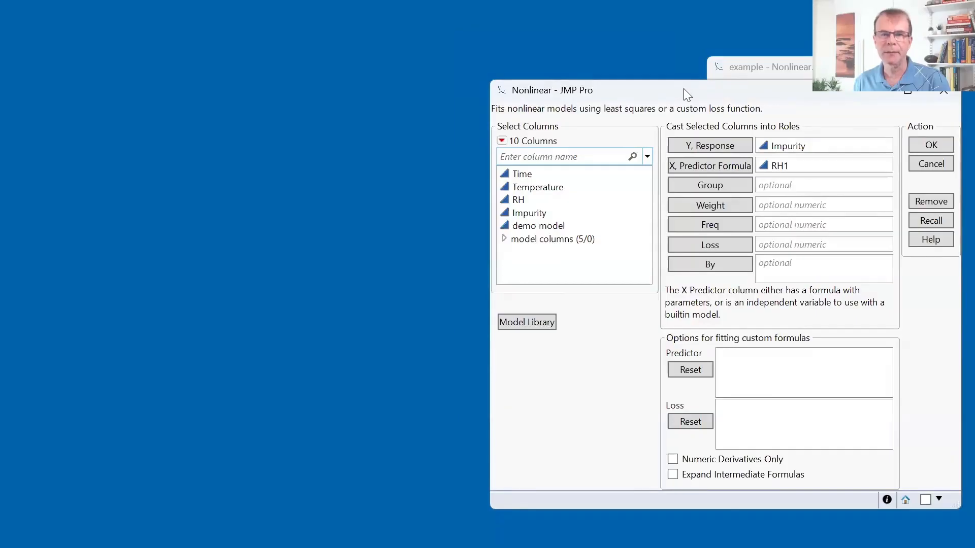
left_click_drag(683, 88, 440, 57)
left_click(687, 114)
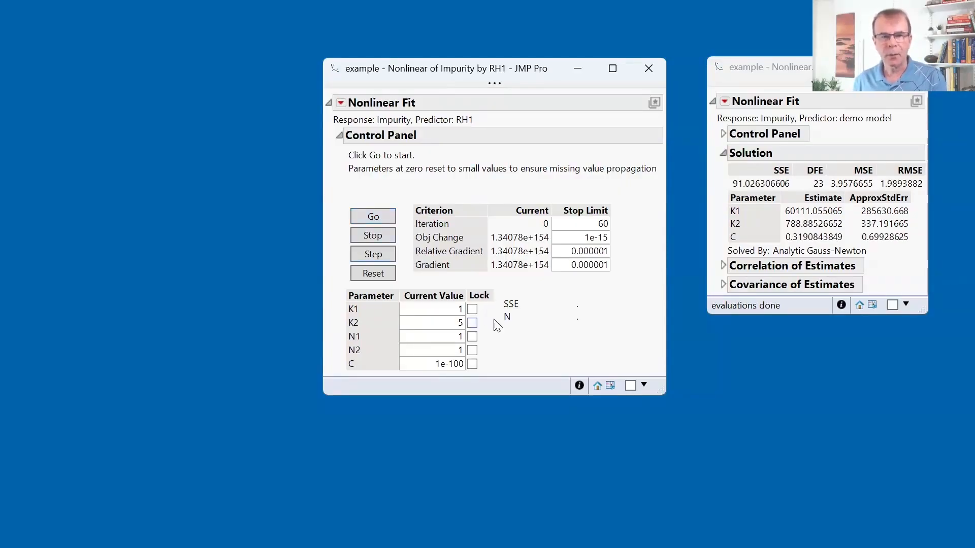
Review the starting parameter values and add an SSE Grid to the RH1 report, moving the report up to fit.
mouse_move(502, 283)
left_mouse_down()
mouse_move(435, 278)
mouse_move(413, 364)
left_mouse_up()
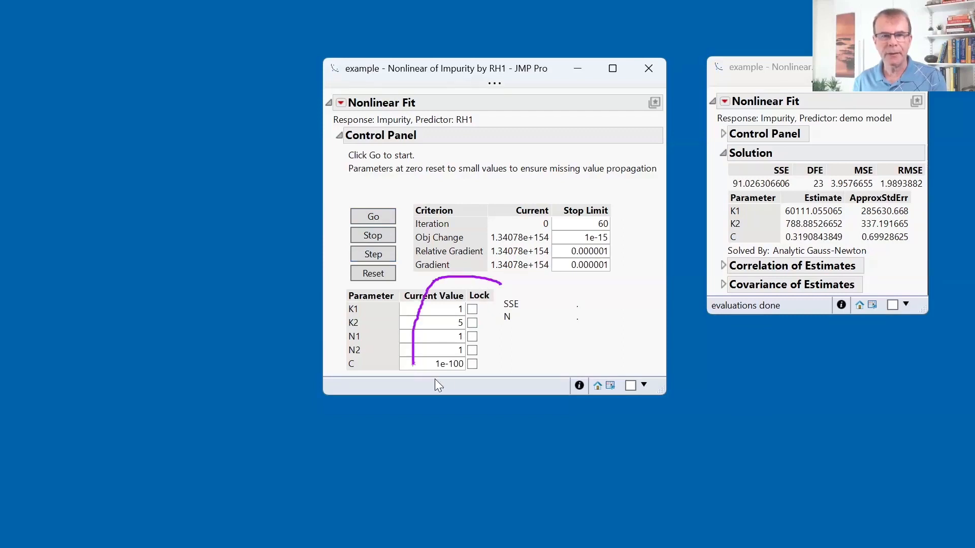
left_click_drag(496, 328, 484, 283)
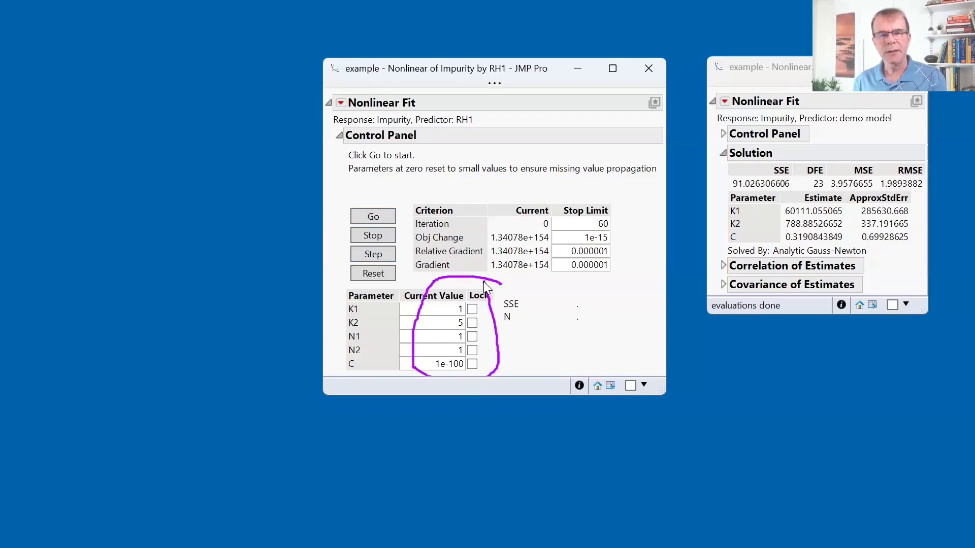
left_click(340, 103)
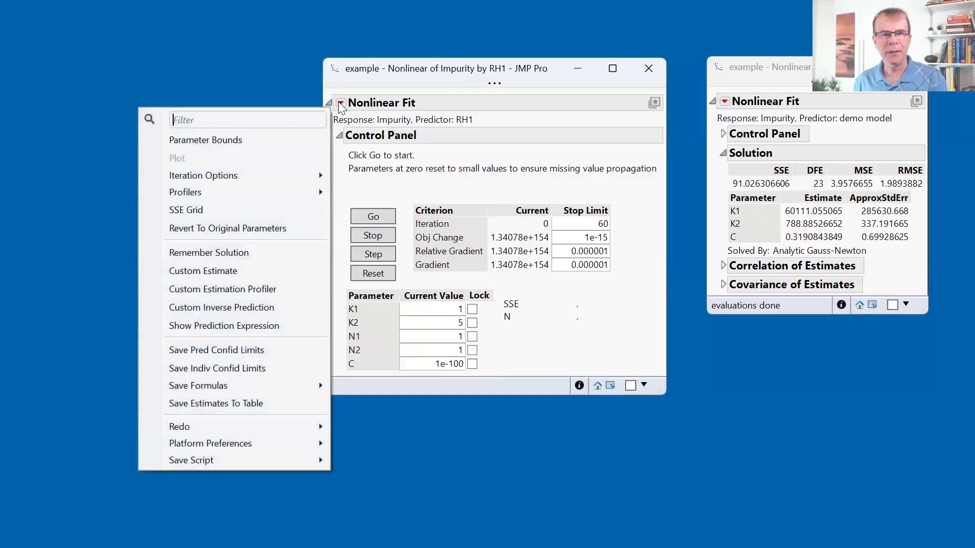
left_click(233, 210)
left_click_drag(465, 70, 466, 41)
Set K1's maximum to 10 with 3 points in the RH1 report's SSE grid specification.
left_click(441, 400)
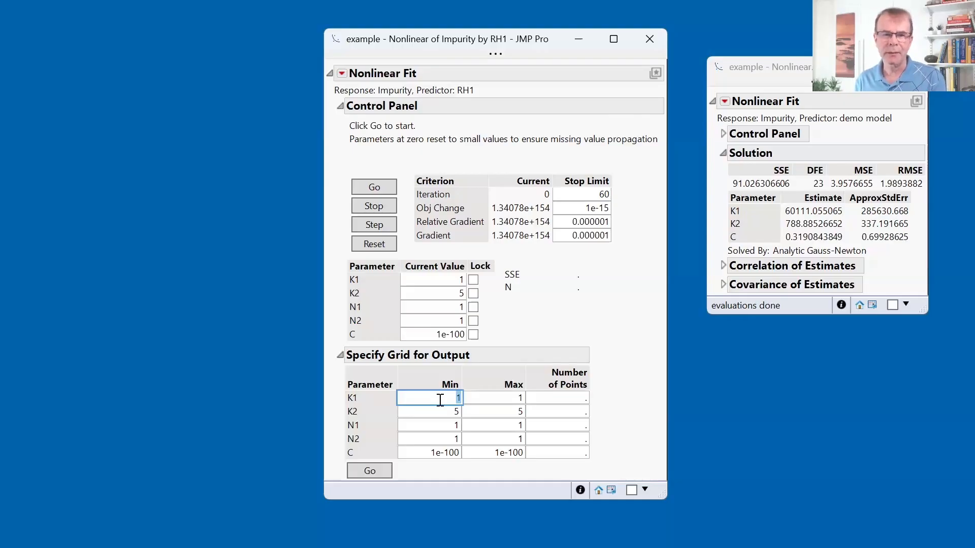
key("Tab")
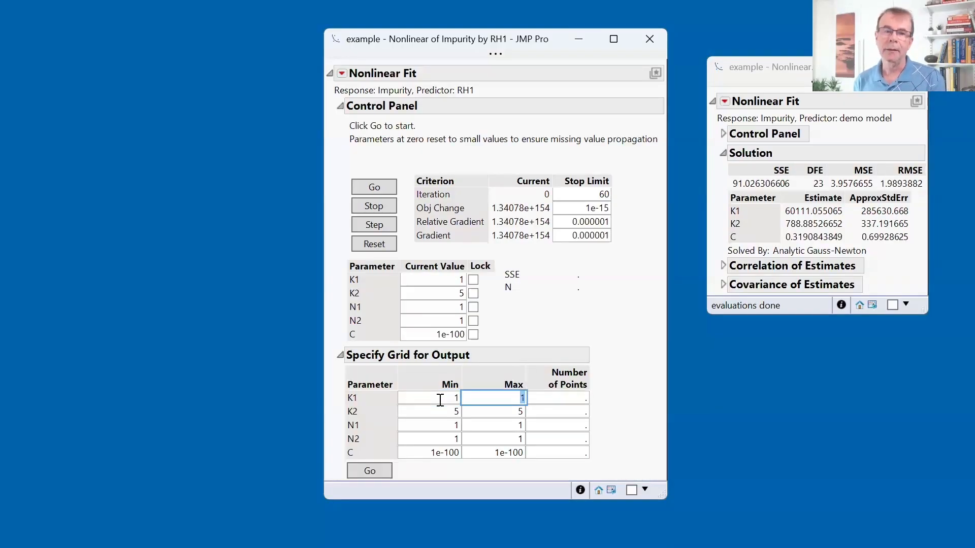
type("10")
key("Tab")
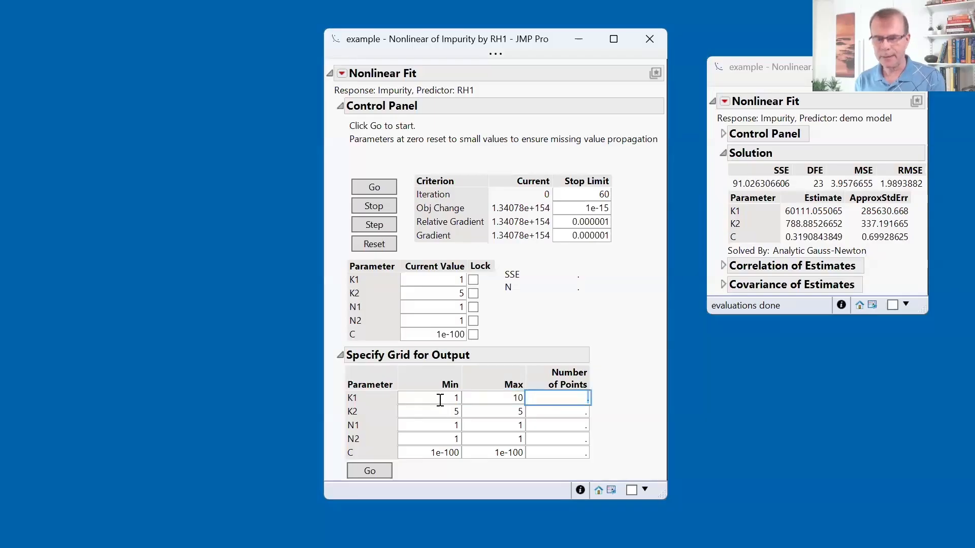
type("3")
key("Tab")
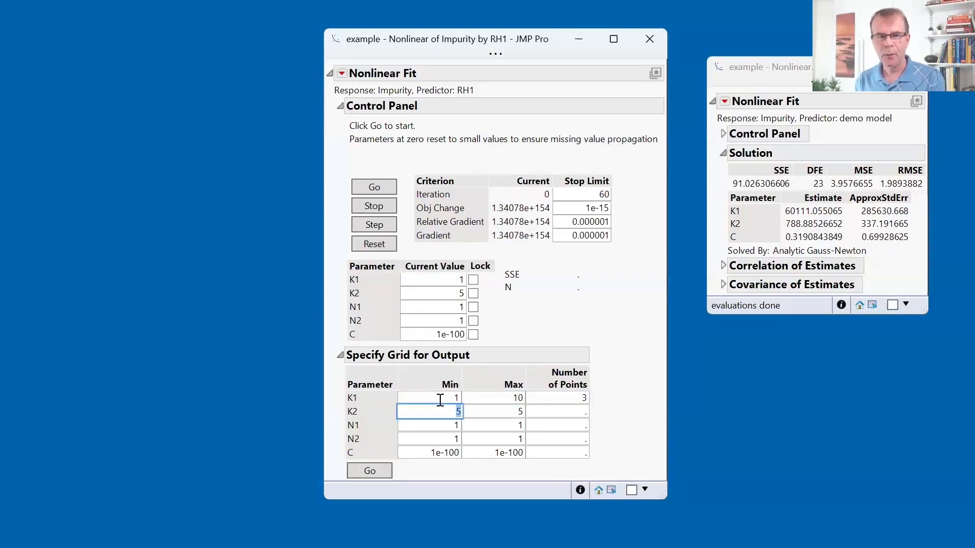
Set K2's grid range from 1 to 100000 with 100 points.
type("1")
key("Tab")
type("100000")
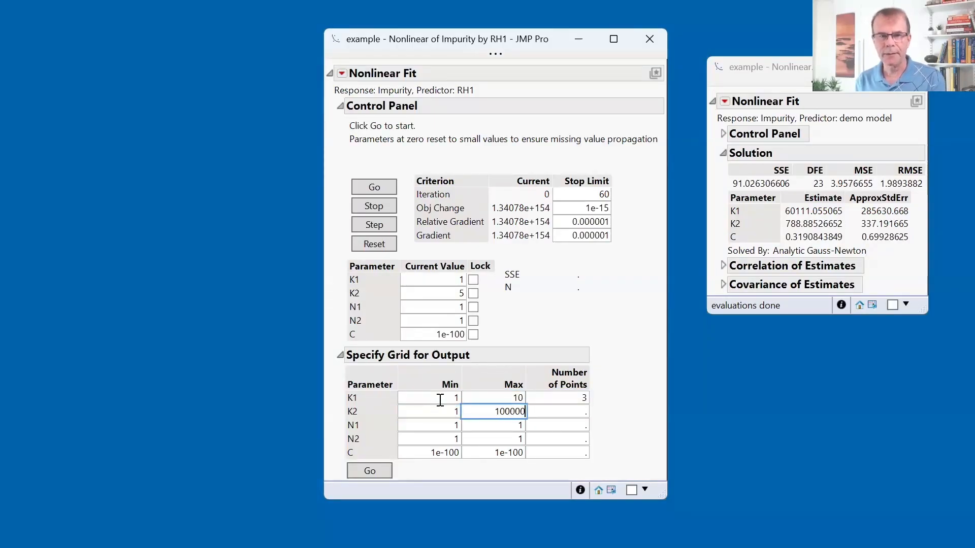
key("Tab")
type("100")
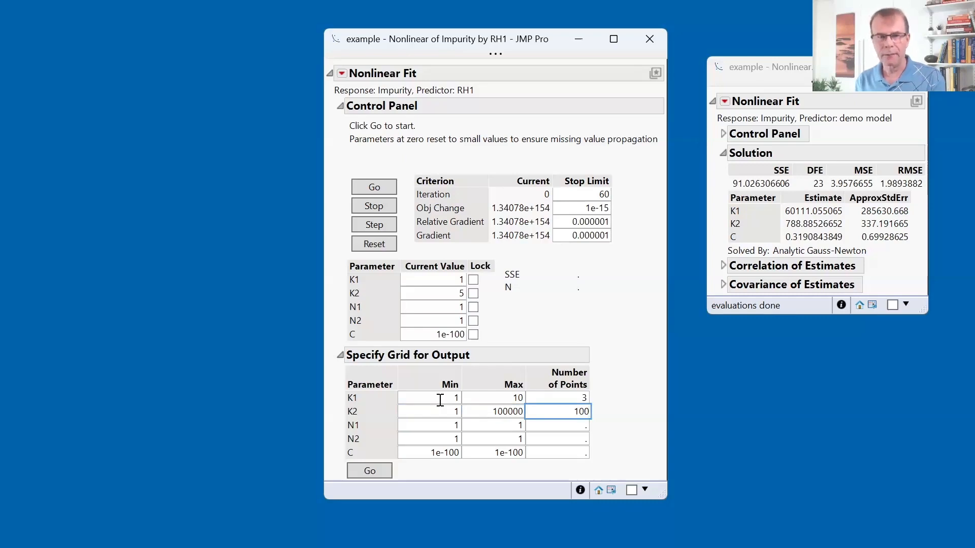
Set the grid maximum to 10 with 3 points for both N1 and N2.
key("Tab")
key("Tab")
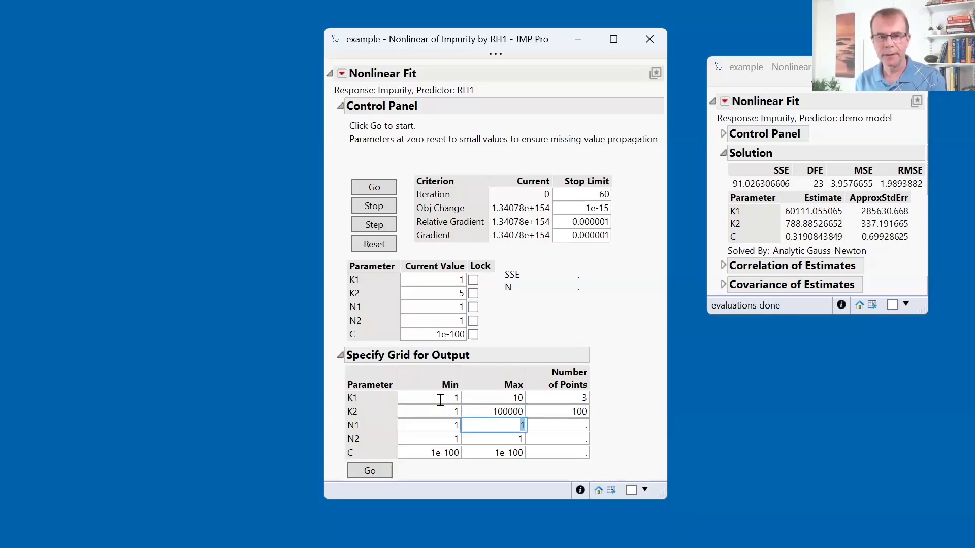
type("10")
key("Tab")
type("3")
key("Tab")
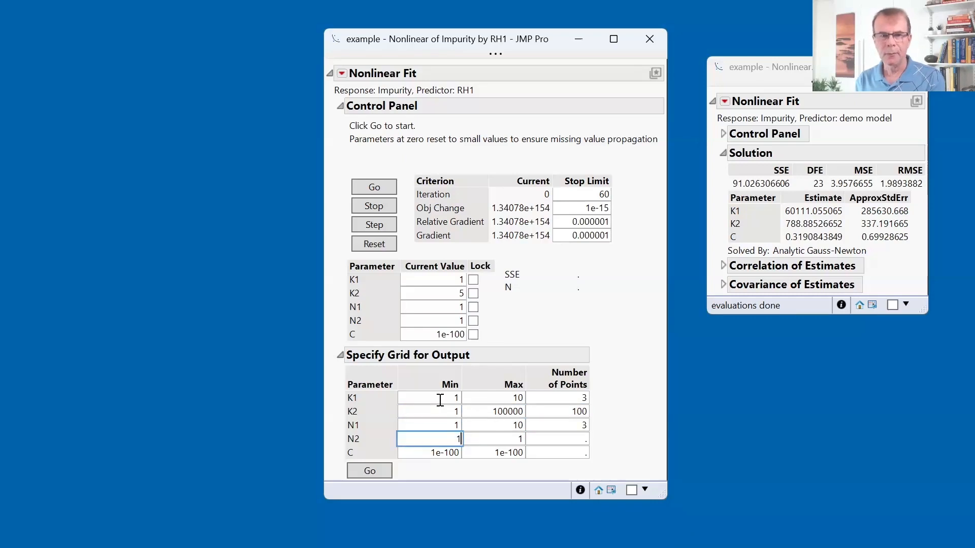
key("Tab")
type("10")
key("Tab")
type("3")
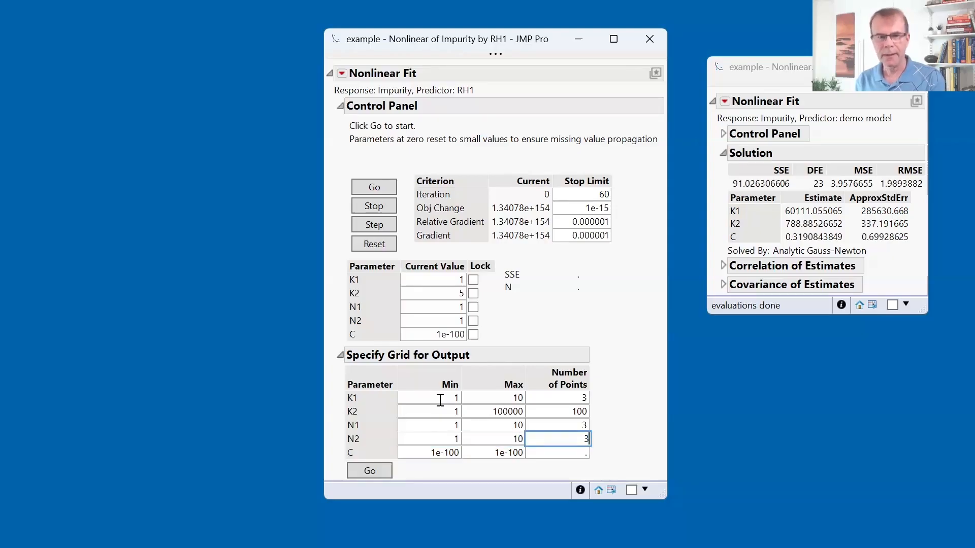
Set C's grid range from 0 to 1 with 10 points.
key("Tab")
type("0")
key("Tab")
type("1")
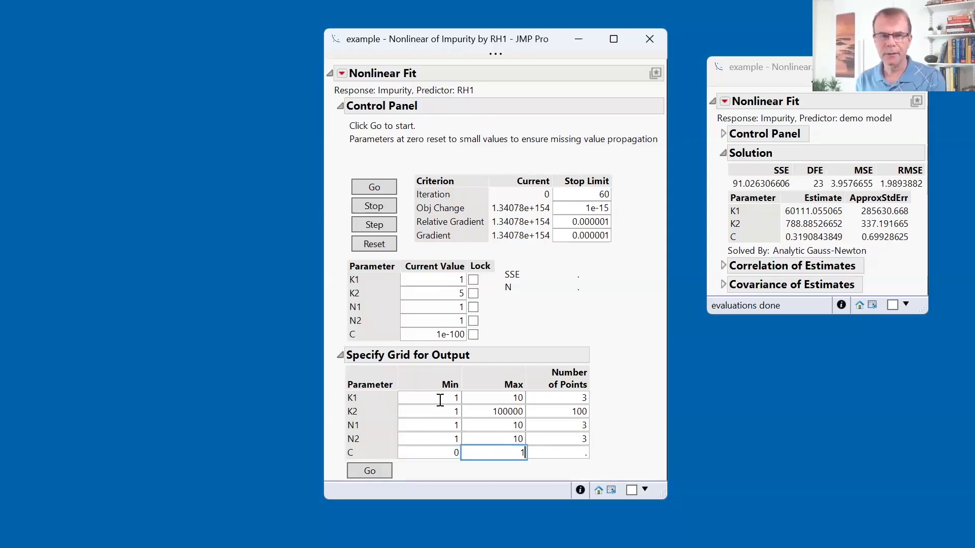
key("Tab")
type("10")
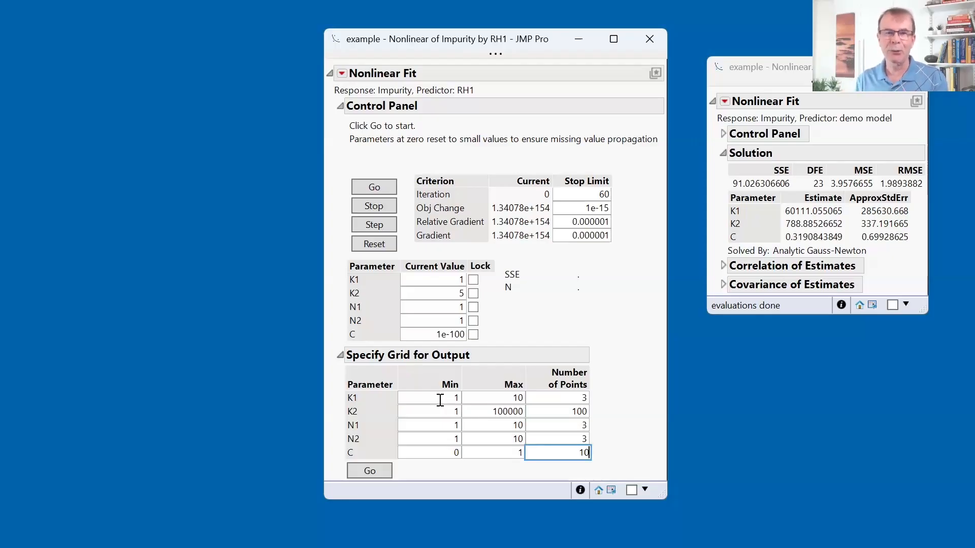
left_click(625, 324)
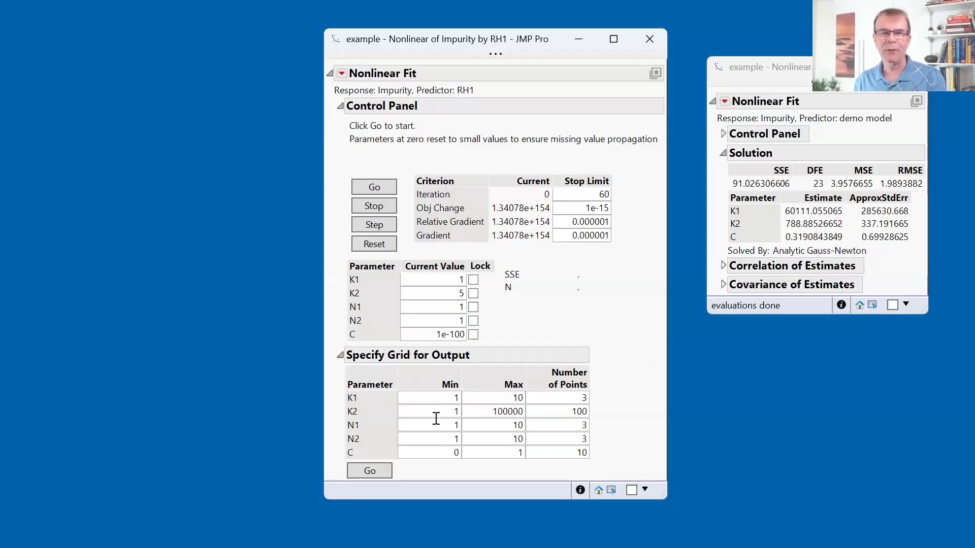
Generate the SSE grid table and examine a sample row's parameter combination and its SSE.
left_click(359, 472)
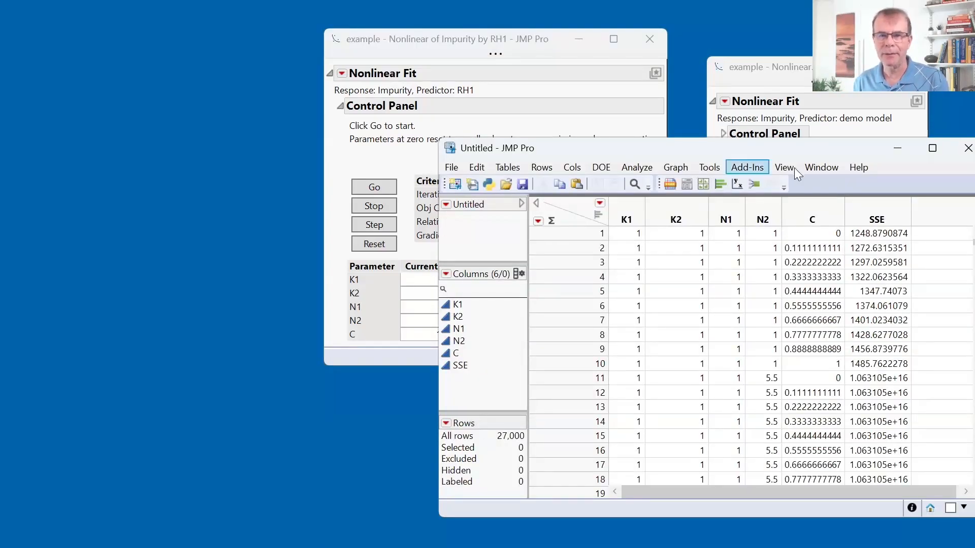
left_click_drag(800, 152, 650, 94)
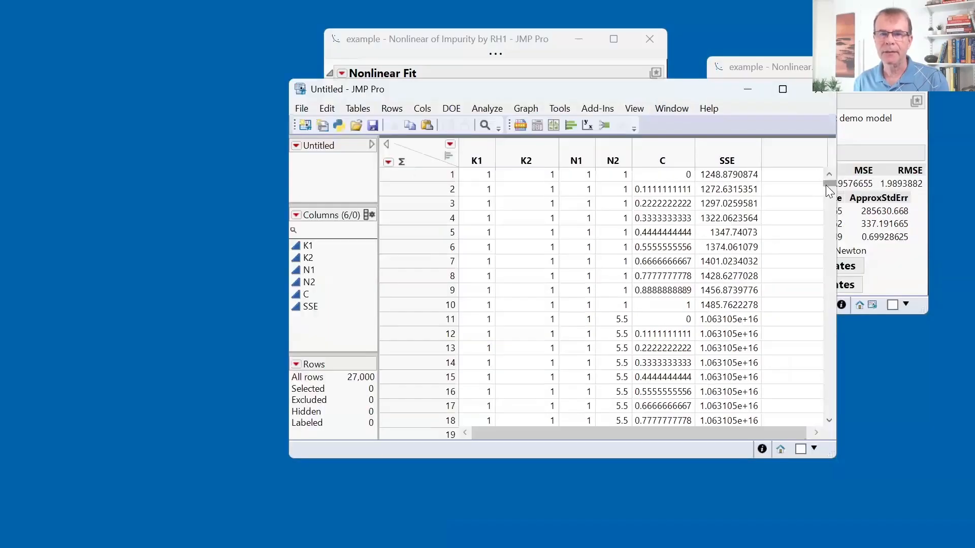
left_click_drag(827, 183, 779, 333)
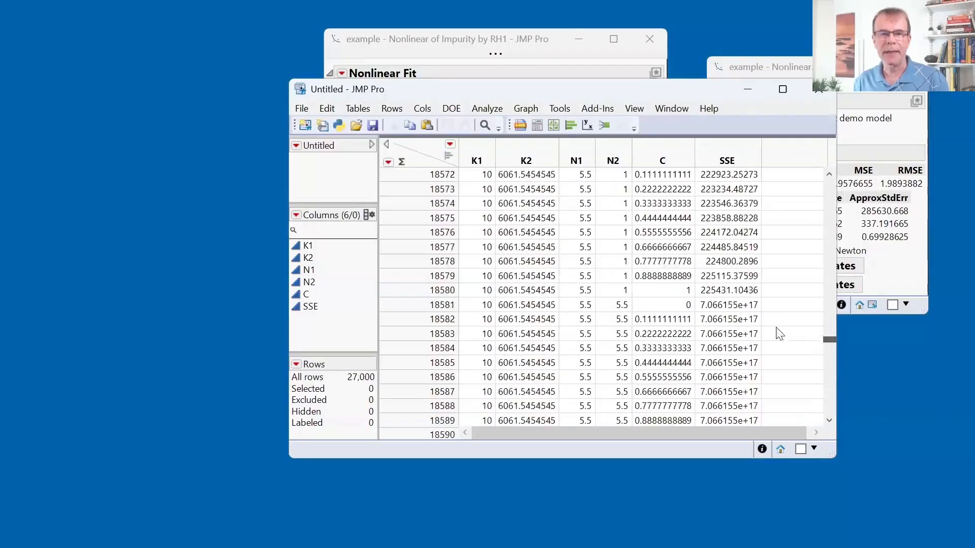
left_click(405, 245)
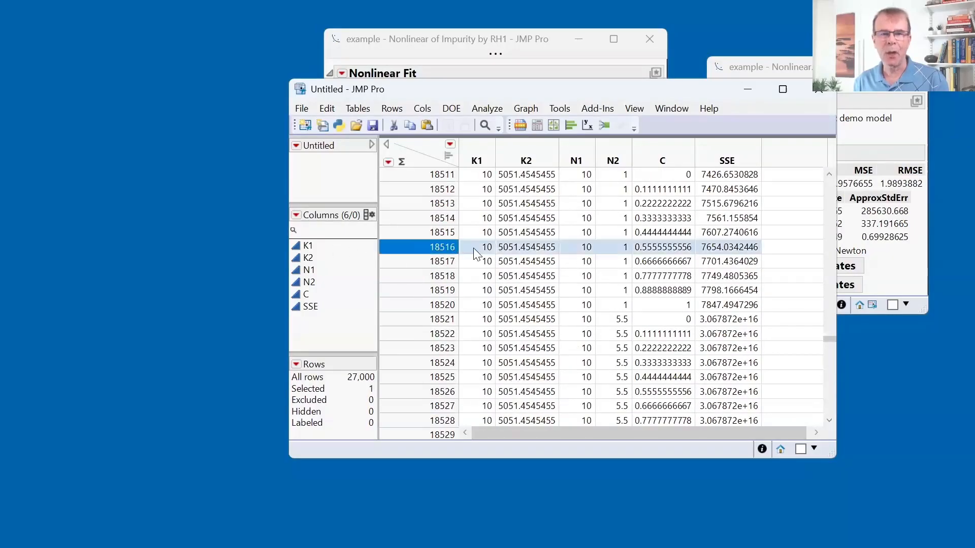
left_click_drag(473, 248, 638, 252)
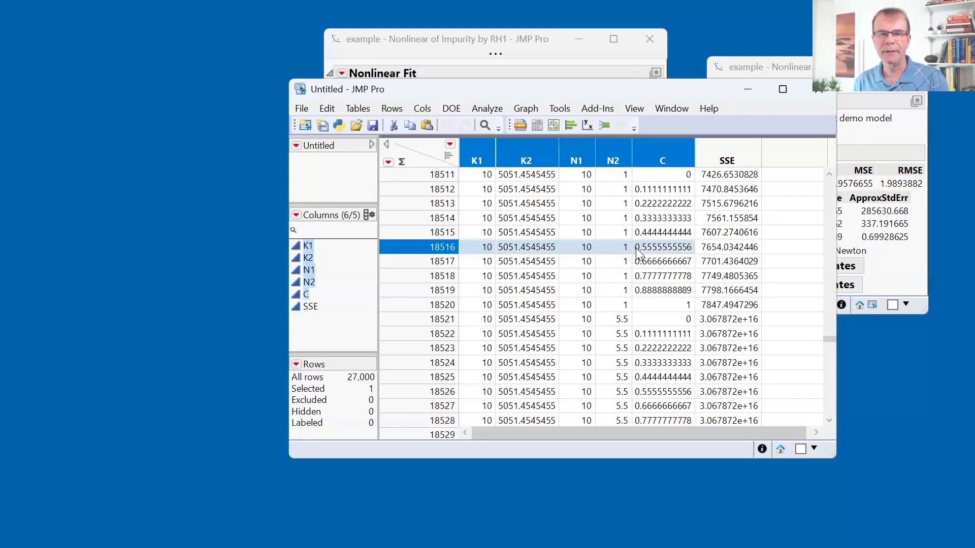
left_click(727, 248)
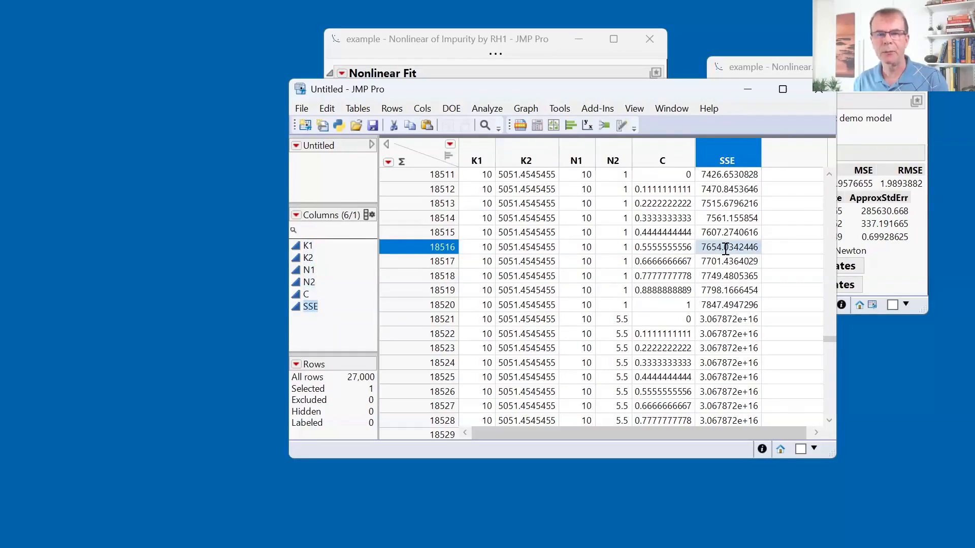
Sort the grid table by SSE in ascending order and select the SSE value in the first row.
right_click(719, 152)
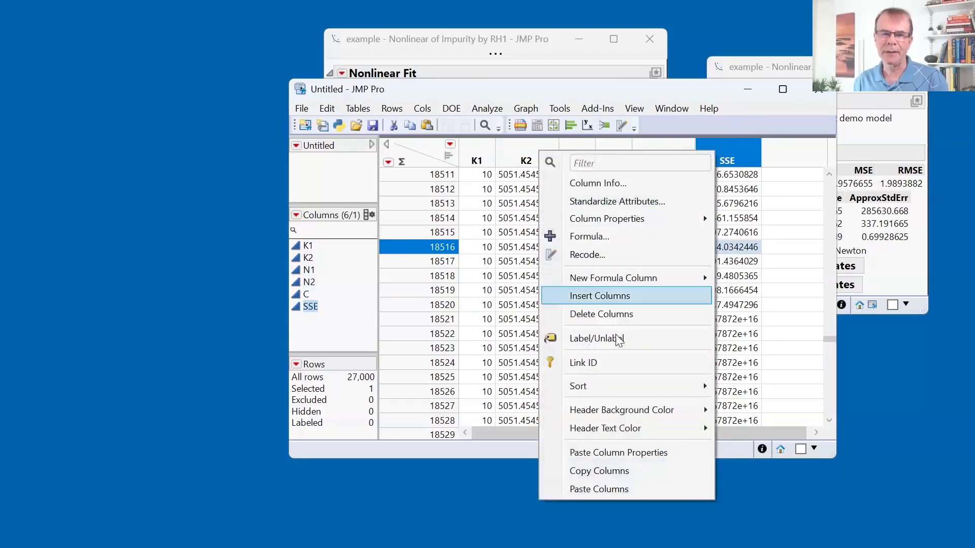
mouse_move(562, 387)
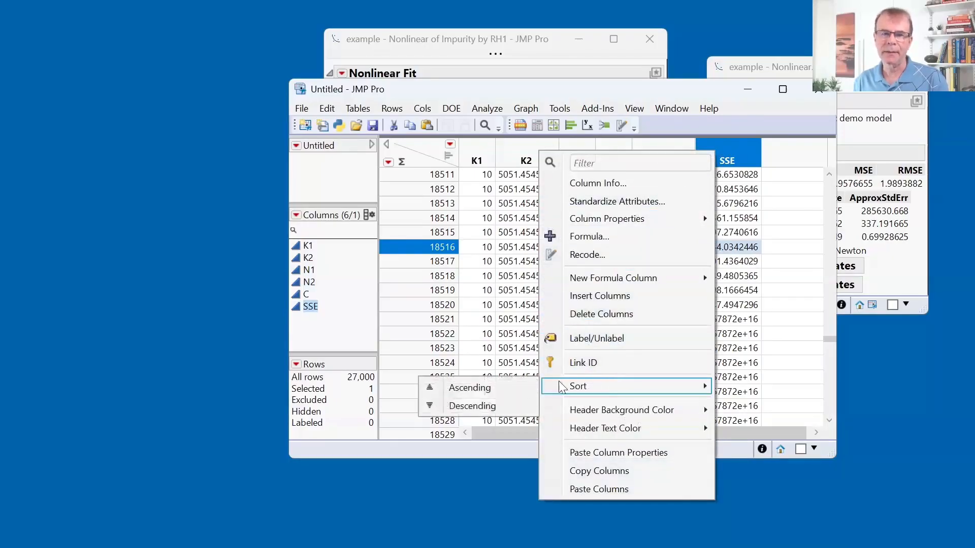
left_click(498, 385)
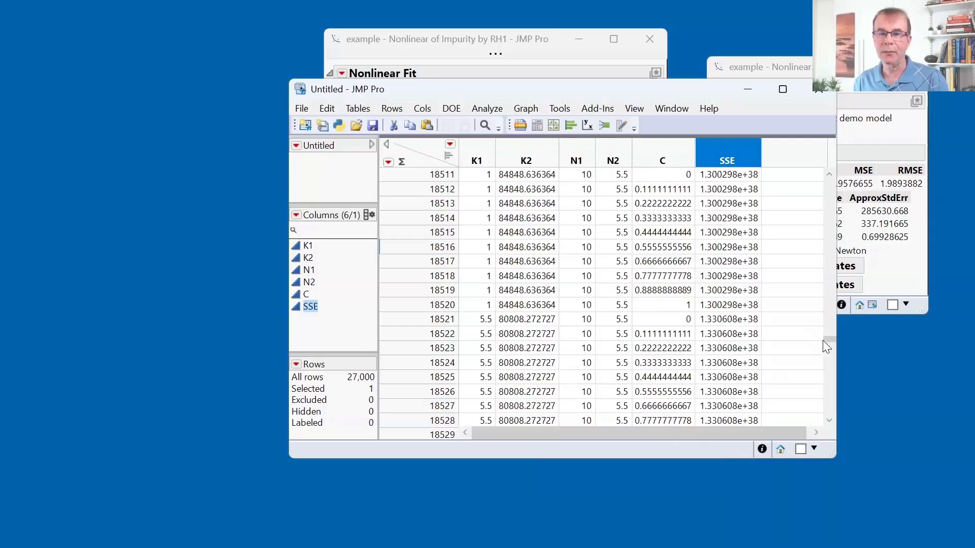
left_click_drag(829, 339, 830, 173)
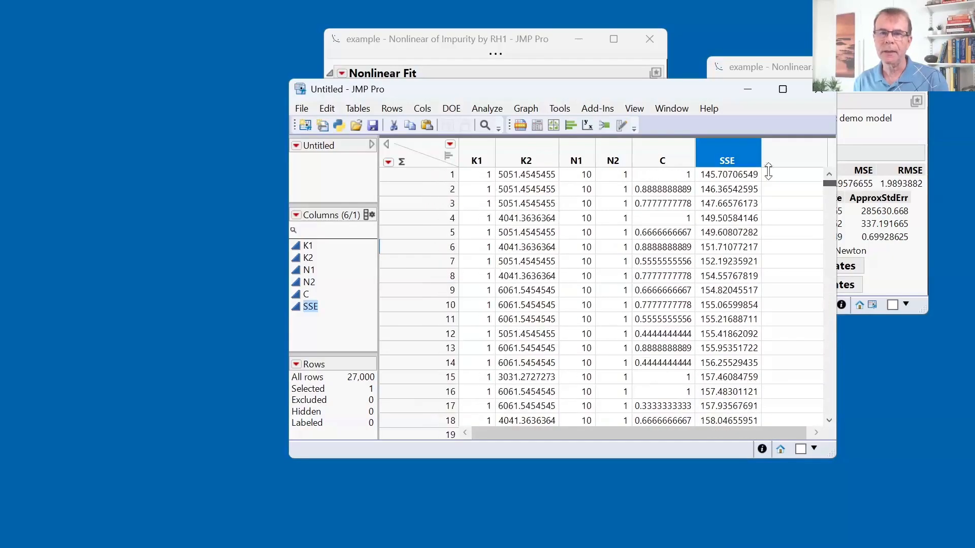
left_click(740, 176)
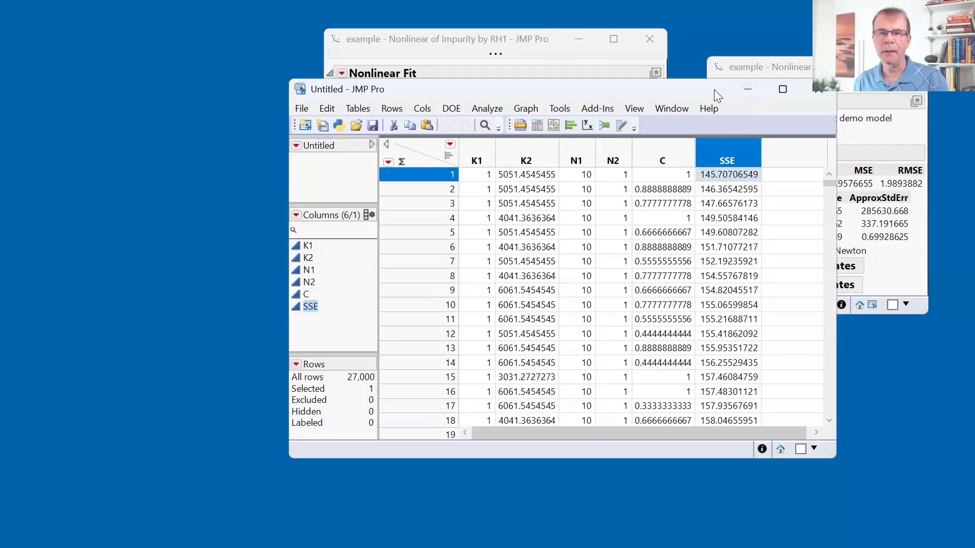
Compare the first row's SSE with the demo model report, copy that row's K1 to C values, and close the grid table without saving.
left_click_drag(714, 89, 511, 68)
left_click_drag(724, 178, 724, 192)
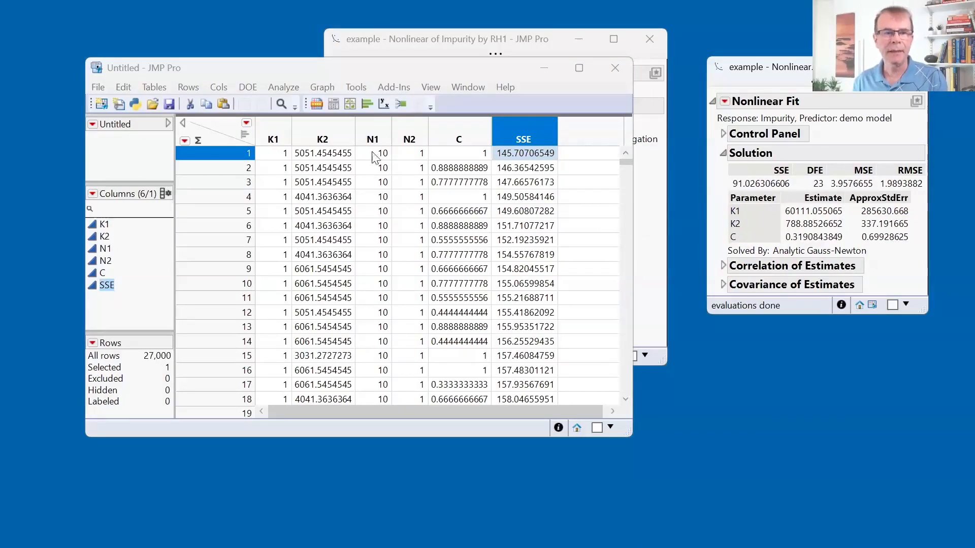
left_click_drag(289, 155, 454, 155)
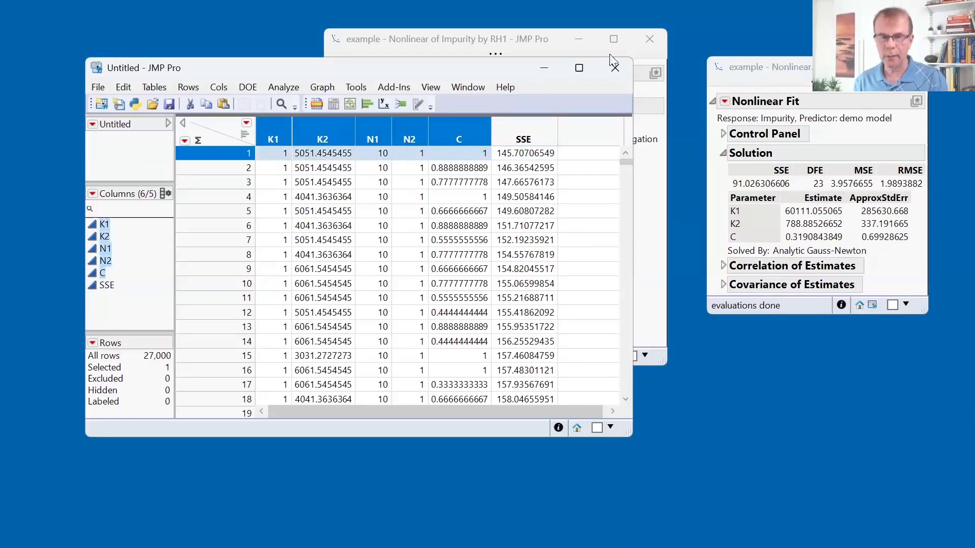
left_click(615, 67)
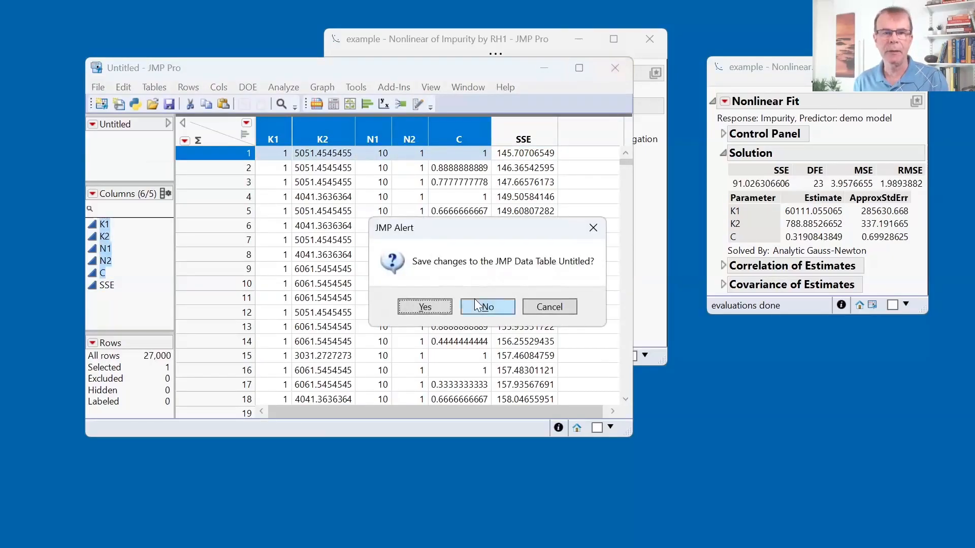
left_click(474, 301)
Set the RH1 starting values to K1 1, K2 5051.4545455, N1 10, N2 1 and C 1, and run the fit.
left_click(447, 279)
type("1\t5051.4545455\t10\t1\t1")
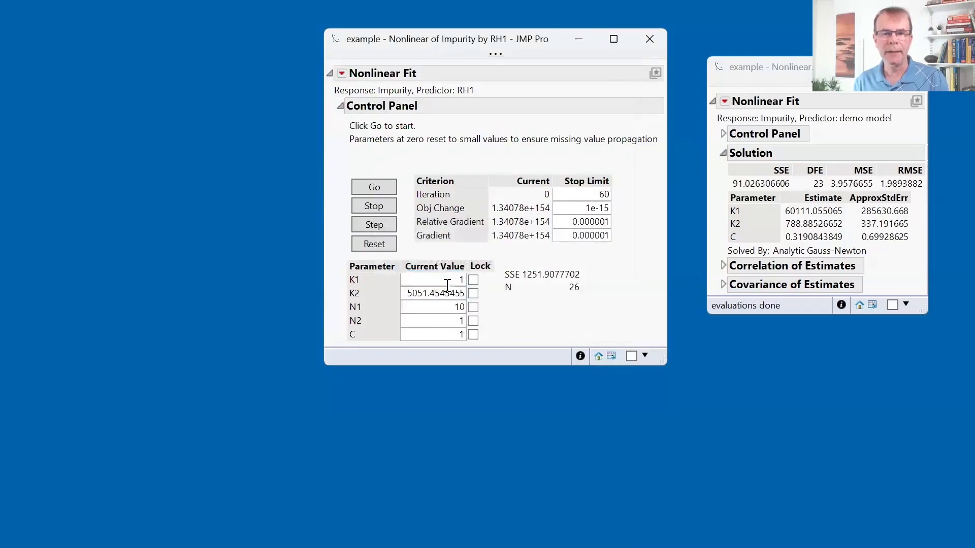
left_click_drag(343, 270, 343, 325)
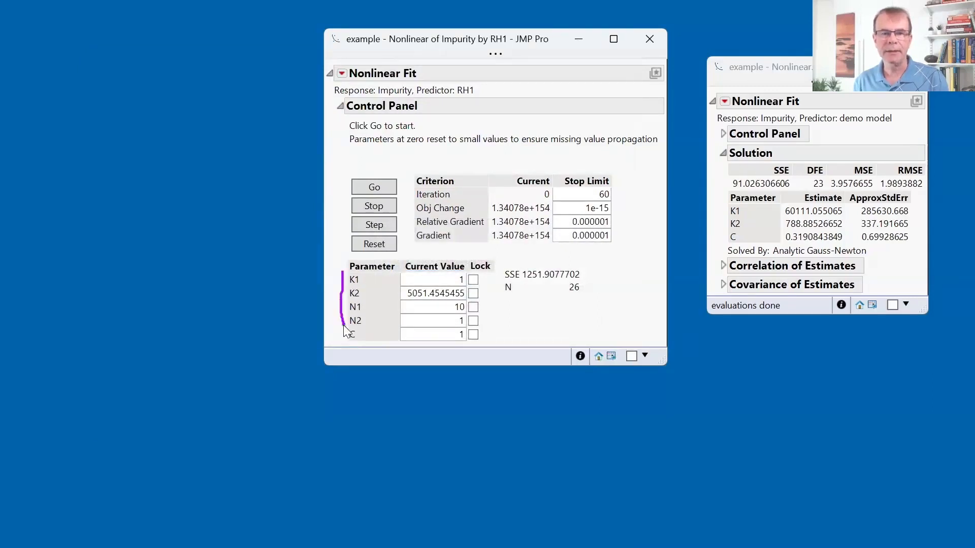
left_click(380, 189)
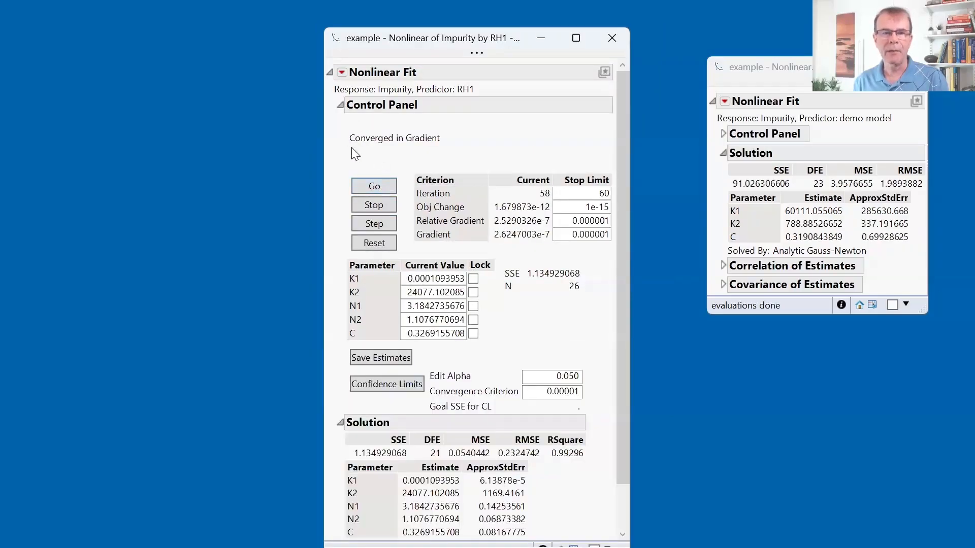
left_click_drag(355, 152, 406, 147)
Collapse the Control Panel of the newly fitted RH1 report and move it next to the demo model report to compare their SSEs.
left_click(340, 104)
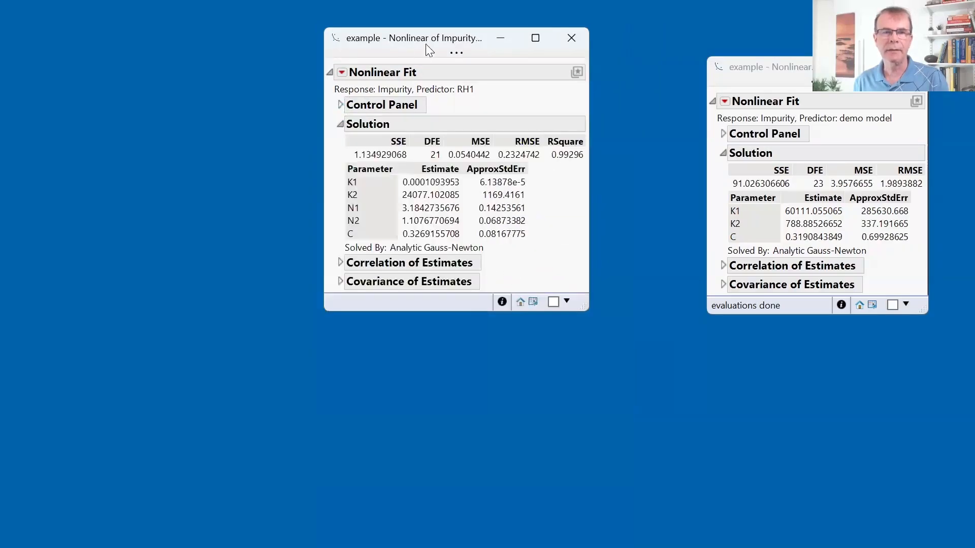
left_click_drag(430, 41, 528, 53)
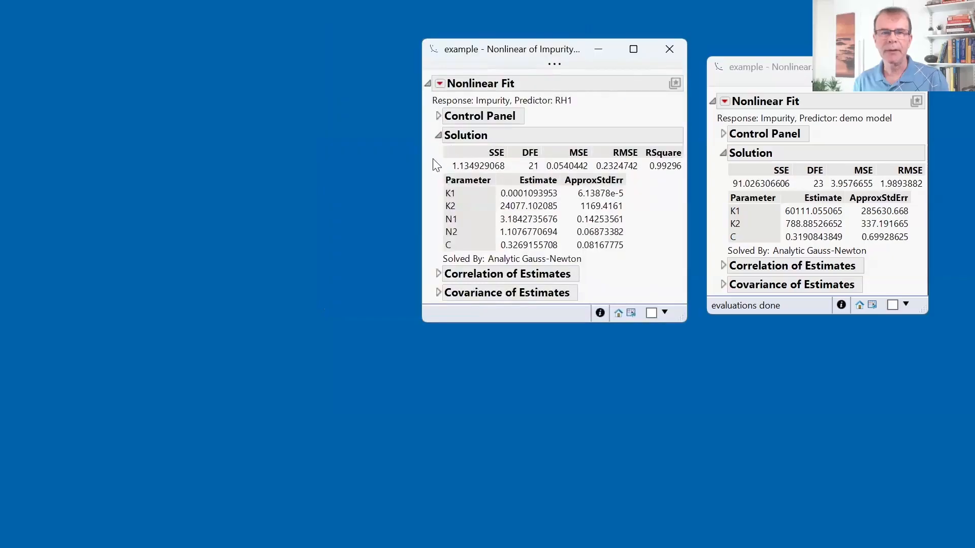
mouse_move(433, 160)
left_mouse_down()
mouse_move(440, 175)
mouse_move(473, 161)
mouse_move(450, 158)
left_mouse_up()
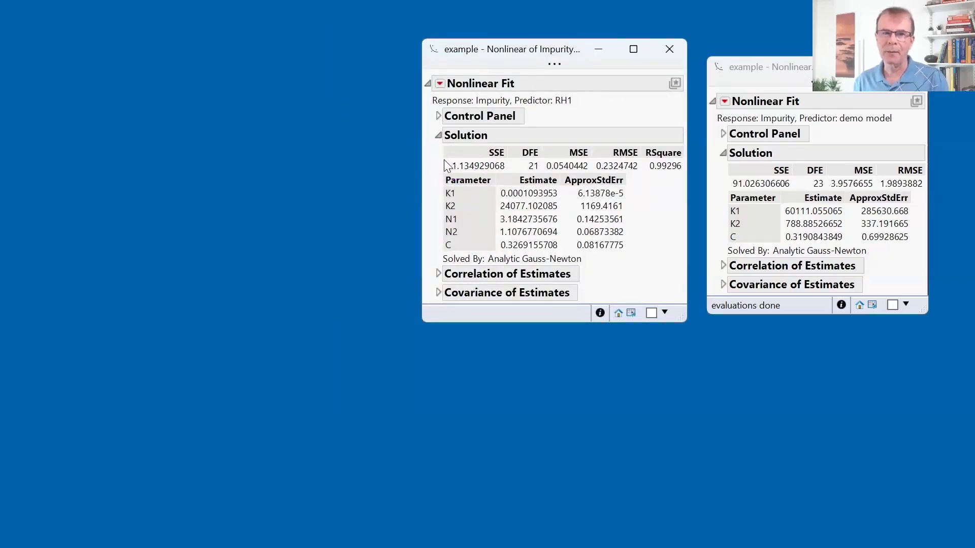
left_click(720, 180)
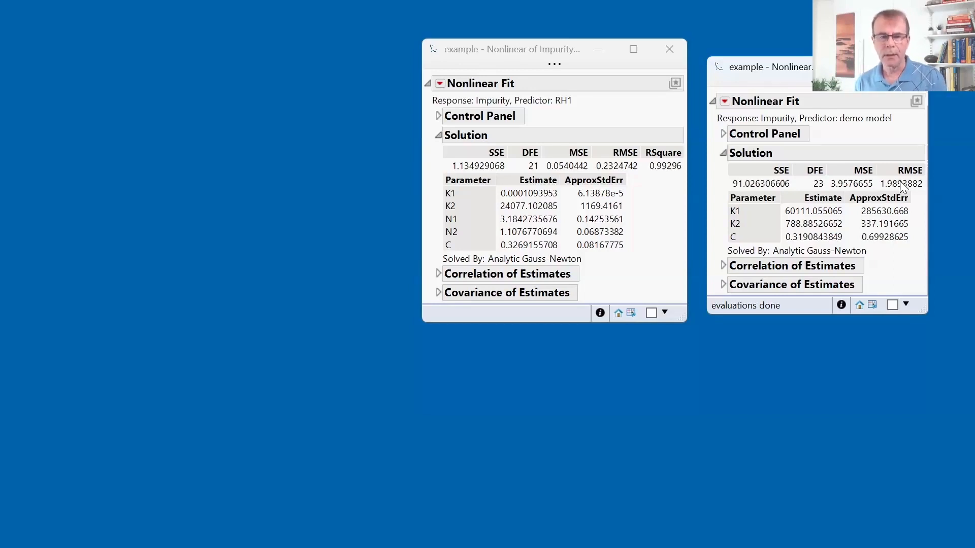
Switch to the virtual desktop with the Discovery2025 journal and launch the PASM add-in from it.
key("ctrl+super+Left")
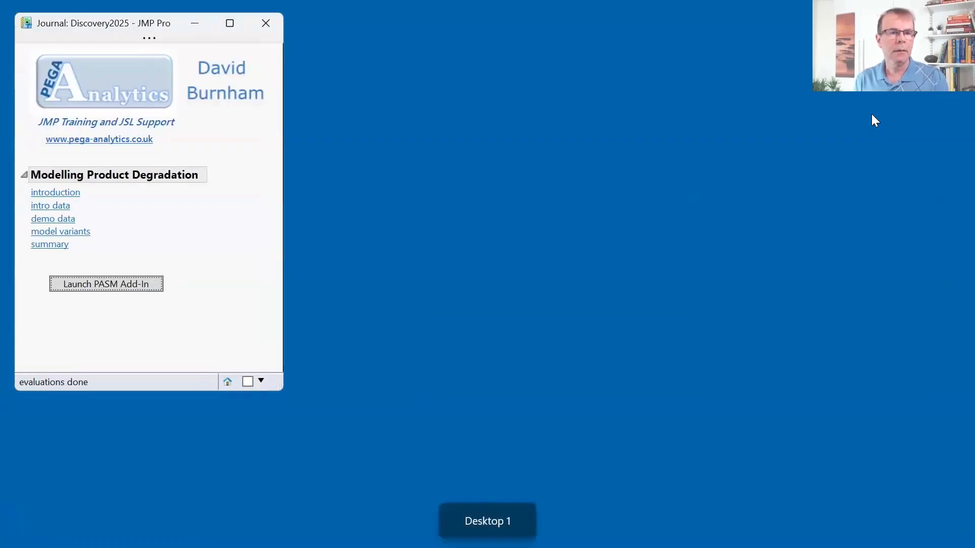
left_click(128, 286)
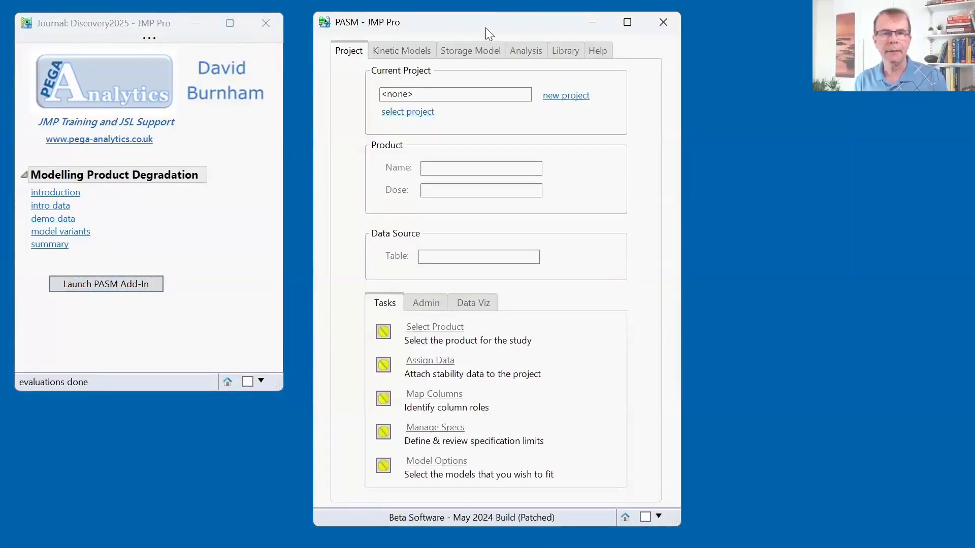
Create a new project named Berlin2 with Active status, after trying the name Berlin.
left_click_drag(486, 29, 491, 29)
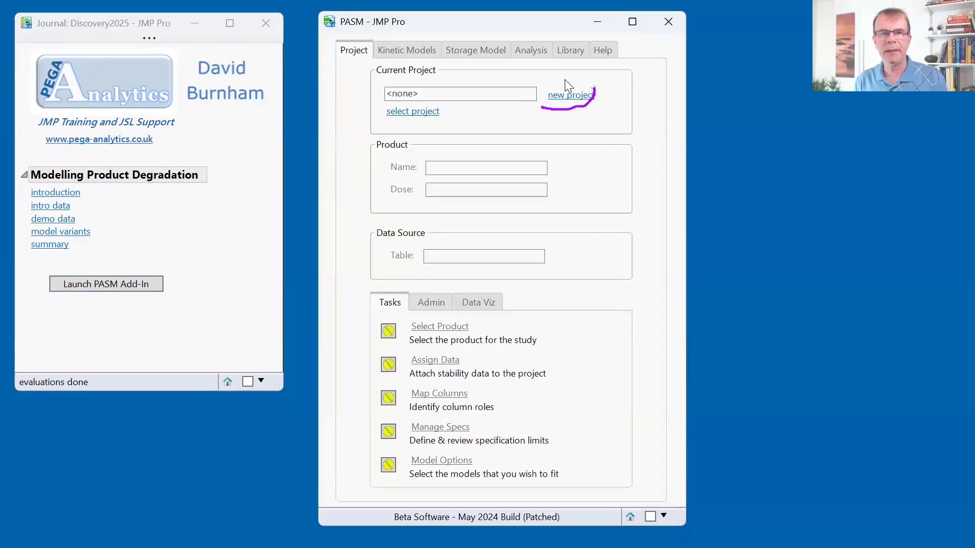
left_click(568, 98)
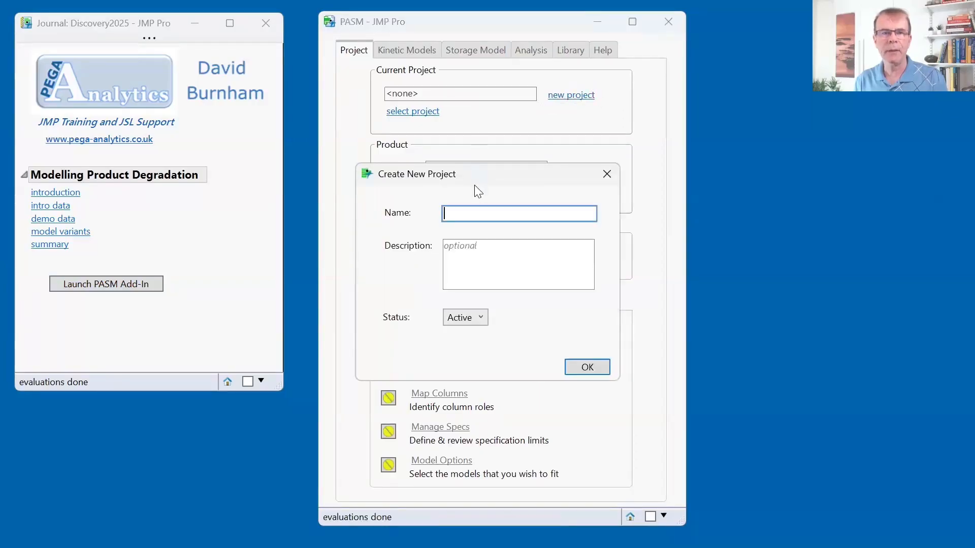
type("Berlin")
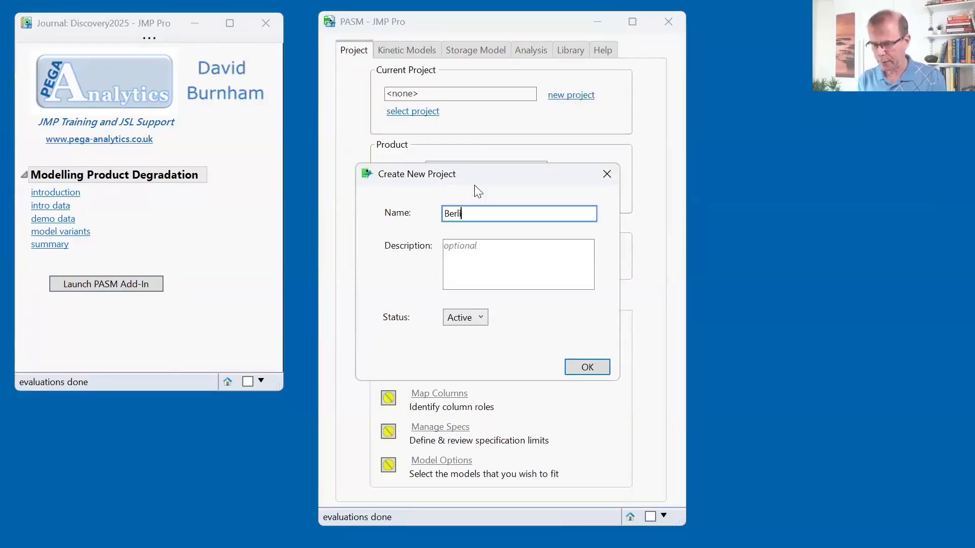
left_click(581, 370)
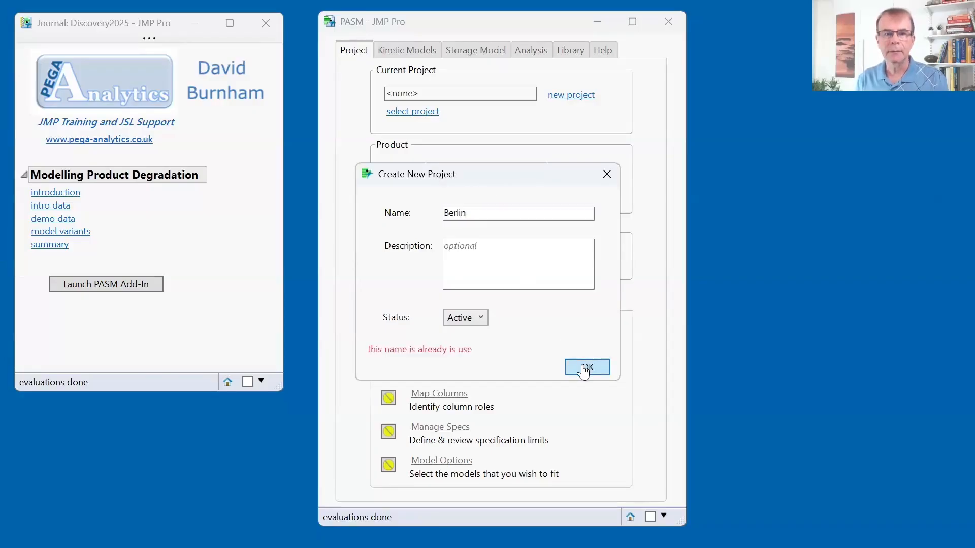
left_click(498, 212)
key("End")
type("2")
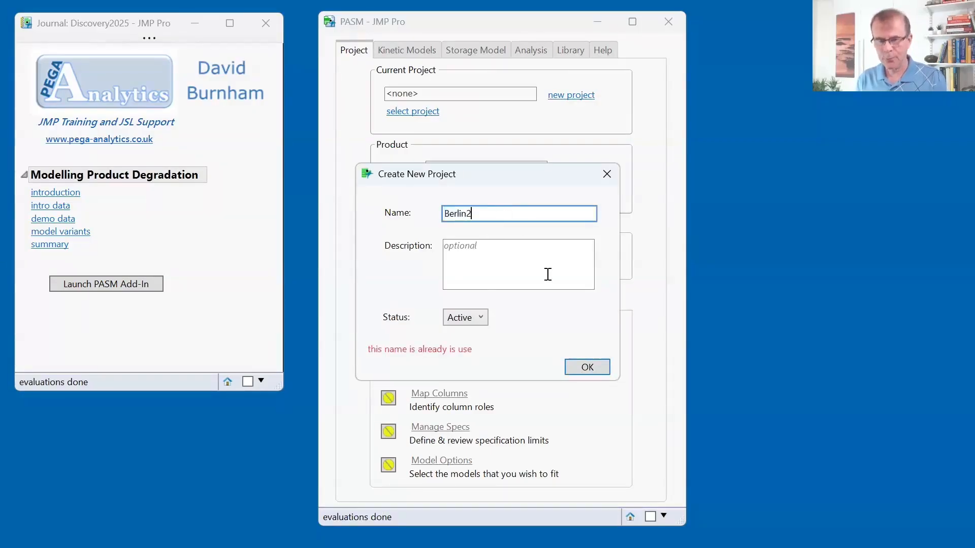
left_click(590, 368)
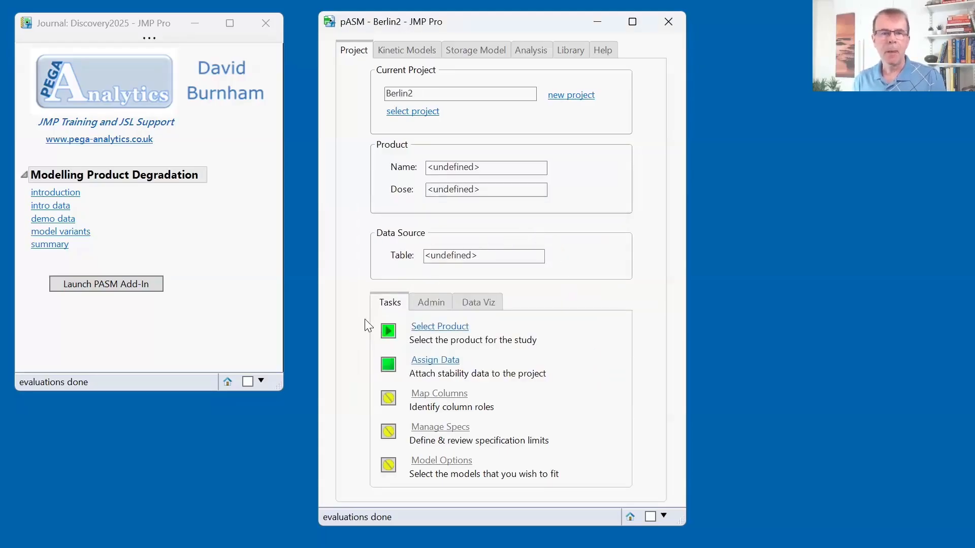
mouse_move(363, 320)
left_mouse_down()
mouse_move(357, 464)
mouse_move(387, 485)
mouse_move(398, 478)
left_mouse_up()
left_click_drag(405, 440, 406, 329)
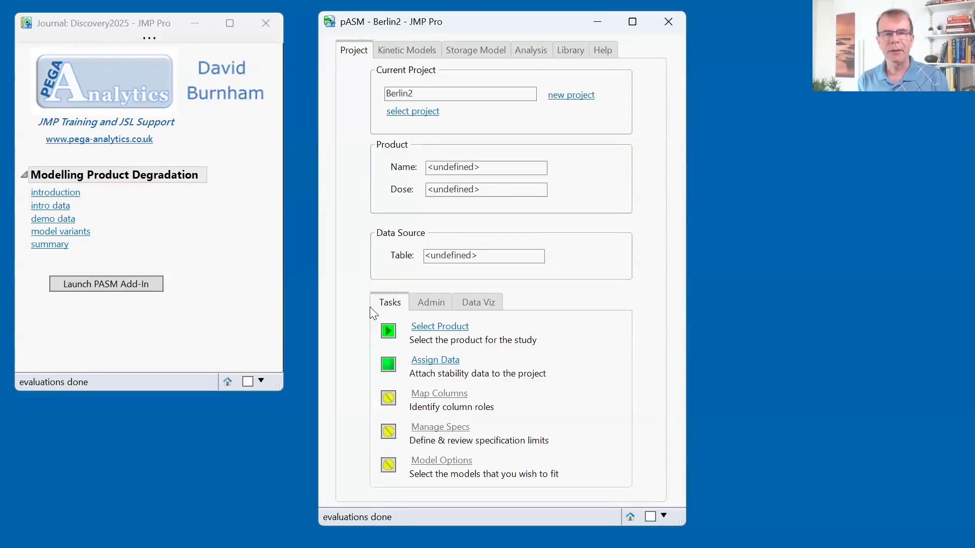
left_click_drag(366, 316, 359, 390)
left_click_drag(360, 432, 361, 466)
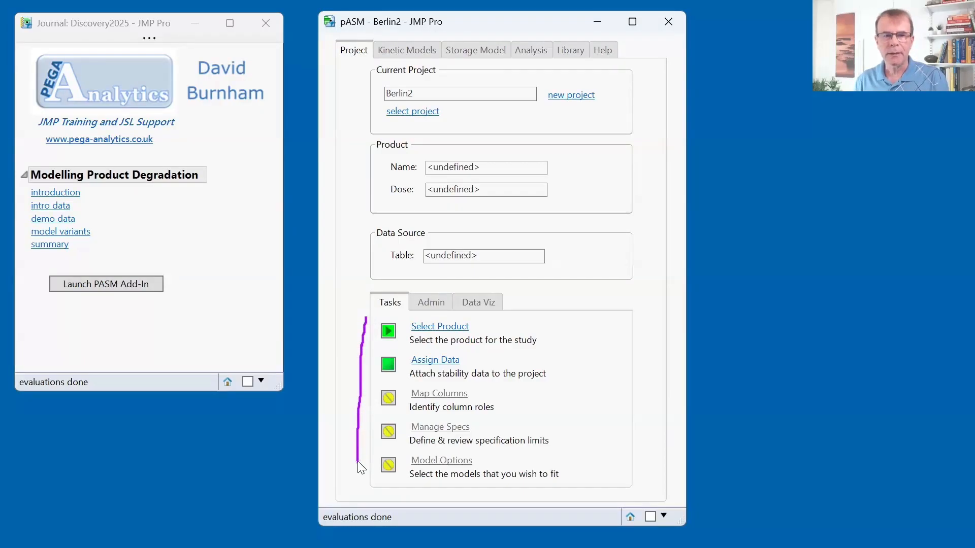
key("Escape")
mouse_move(375, 389)
left_mouse_down()
mouse_move(364, 463)
mouse_move(398, 496)
mouse_move(415, 373)
mouse_move(373, 370)
left_mouse_up()
key("Escape")
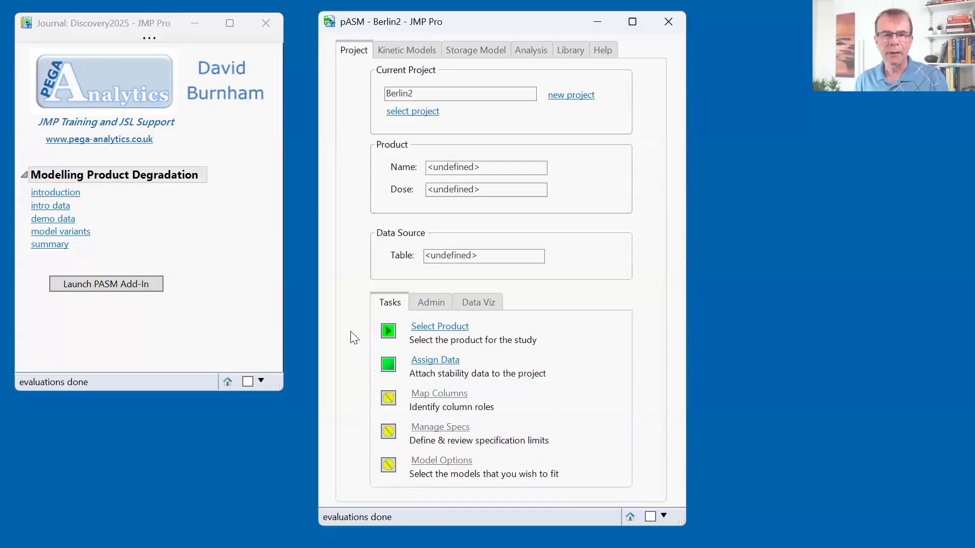
left_click_drag(349, 329, 371, 329)
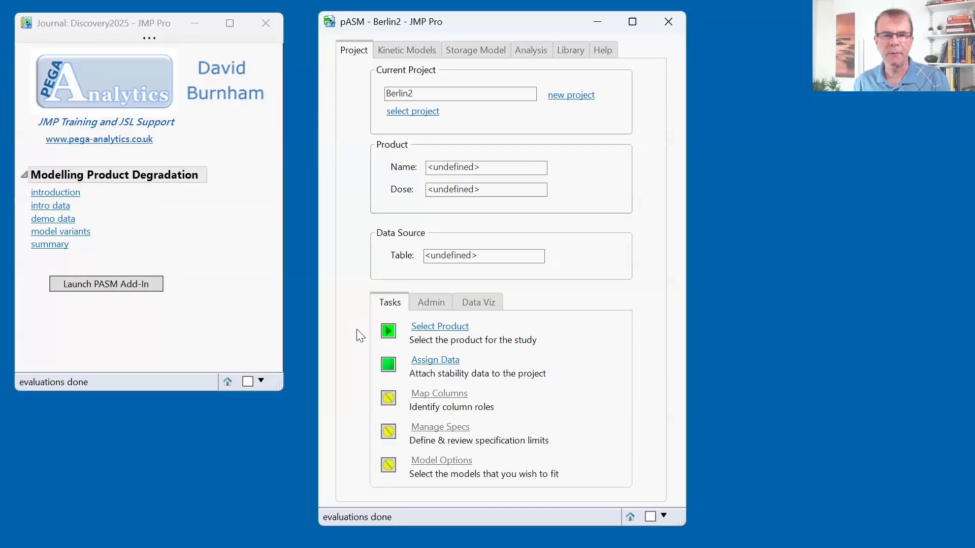
Open the product selection for the project and compare the tablet and liquid product lists.
left_click(440, 326)
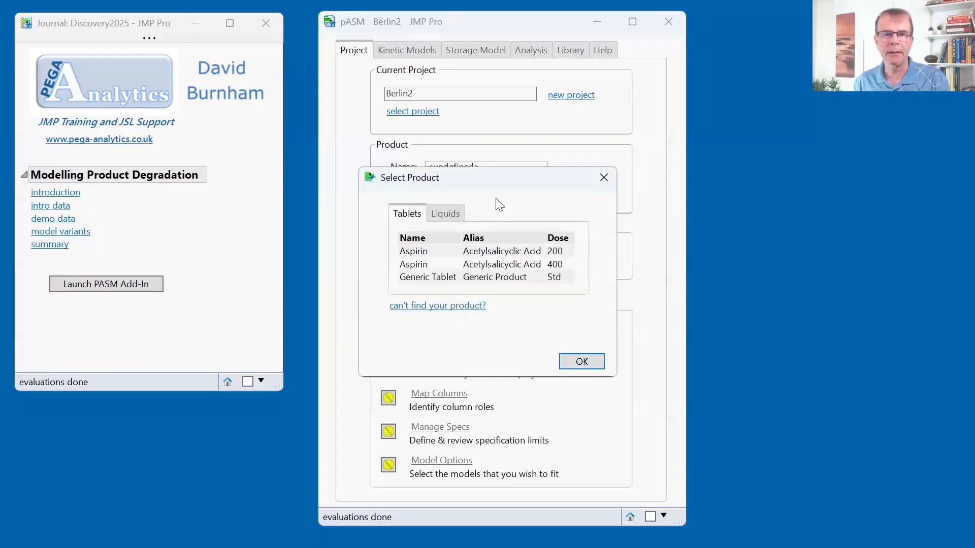
left_click(455, 213)
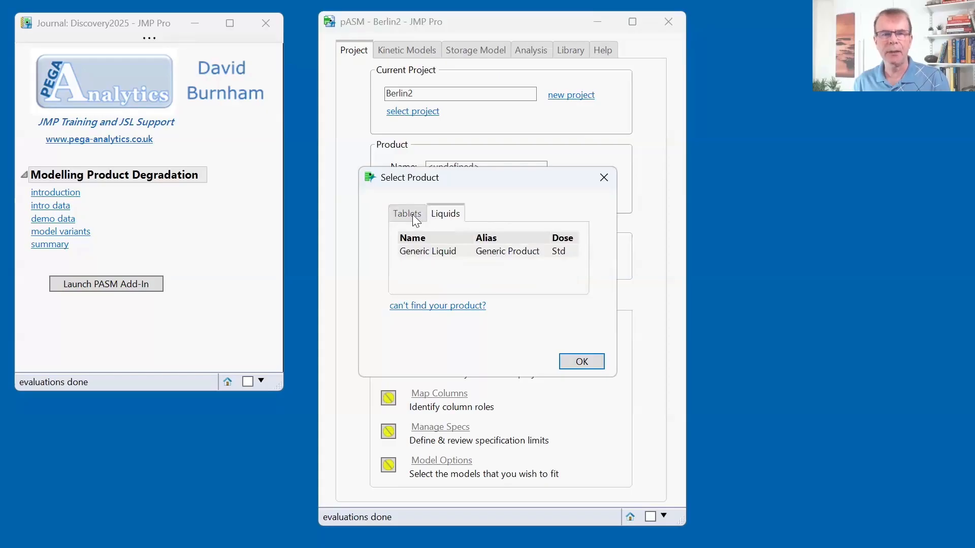
left_click(413, 214)
left_click(444, 214)
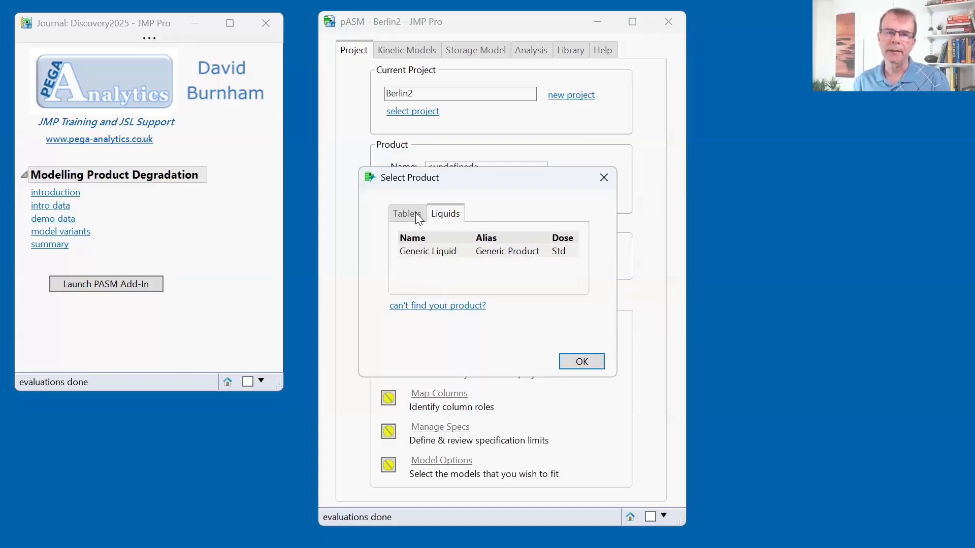
left_click(416, 214)
left_click(445, 214)
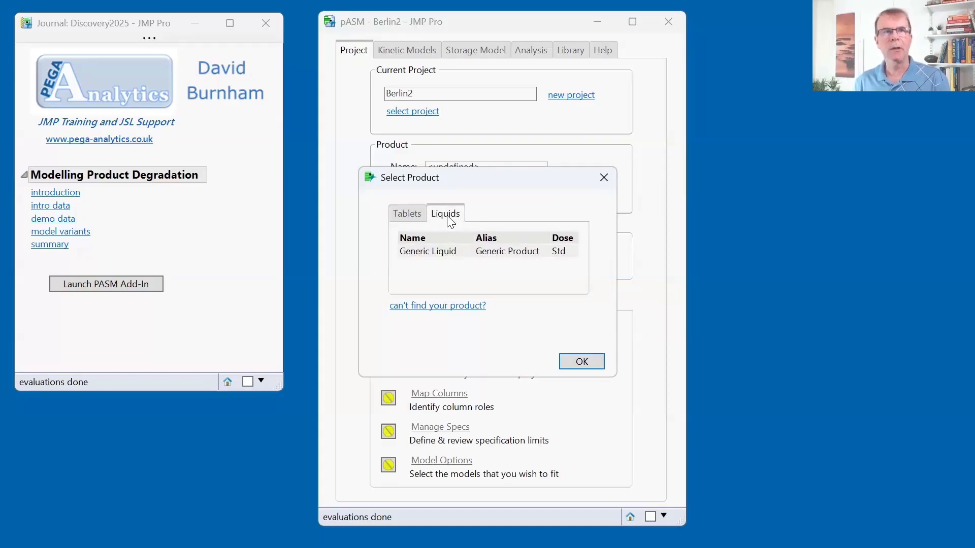
left_click(410, 214)
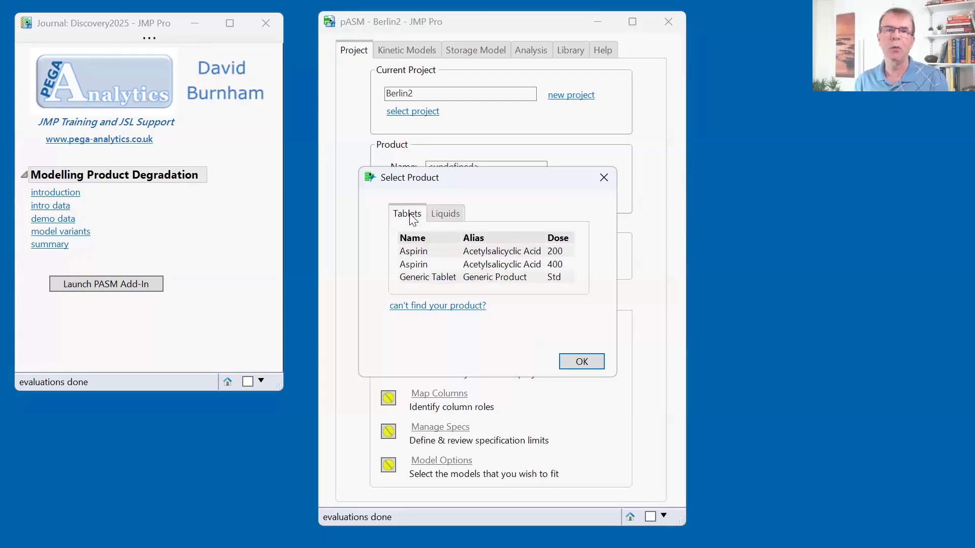
left_click(439, 216)
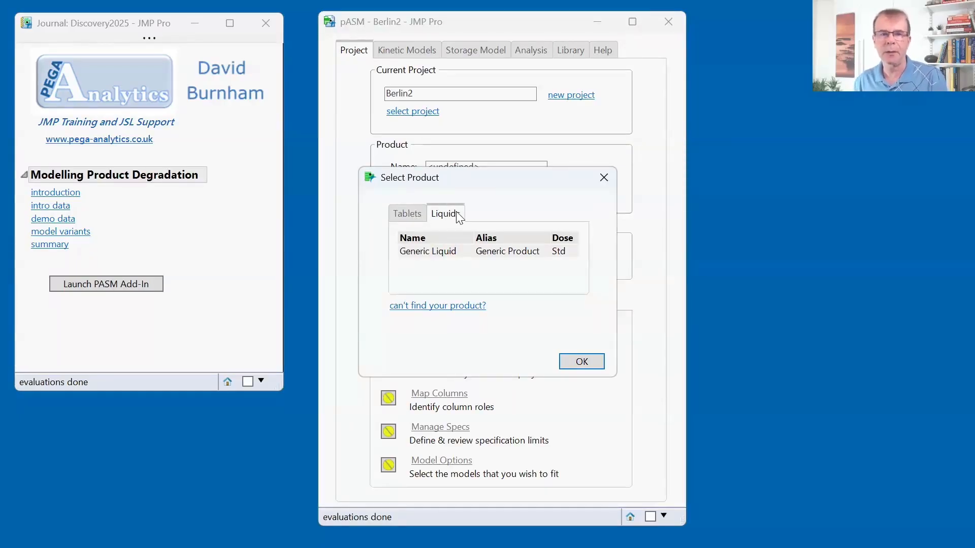
Choose the Generic Tablet with the Std dose as the project's product.
left_click(409, 214)
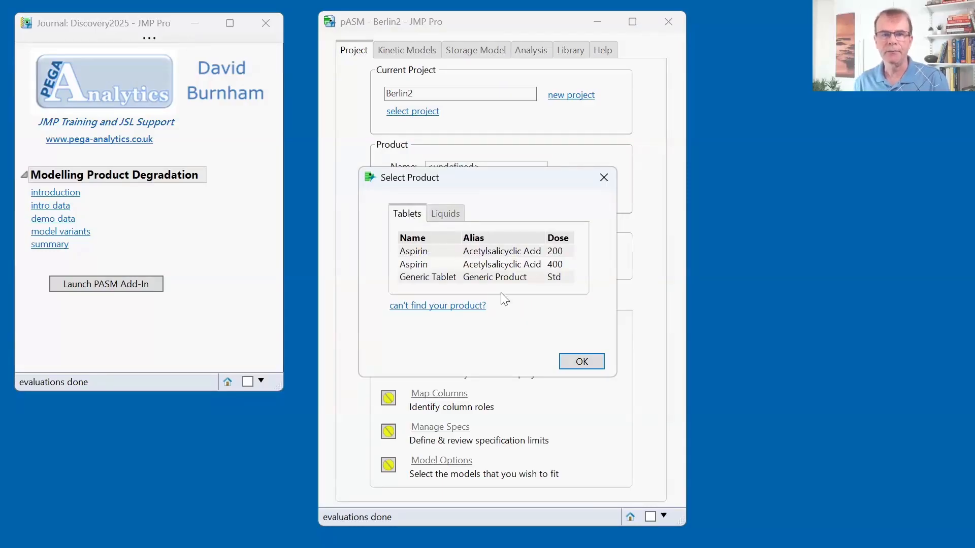
left_click(469, 278)
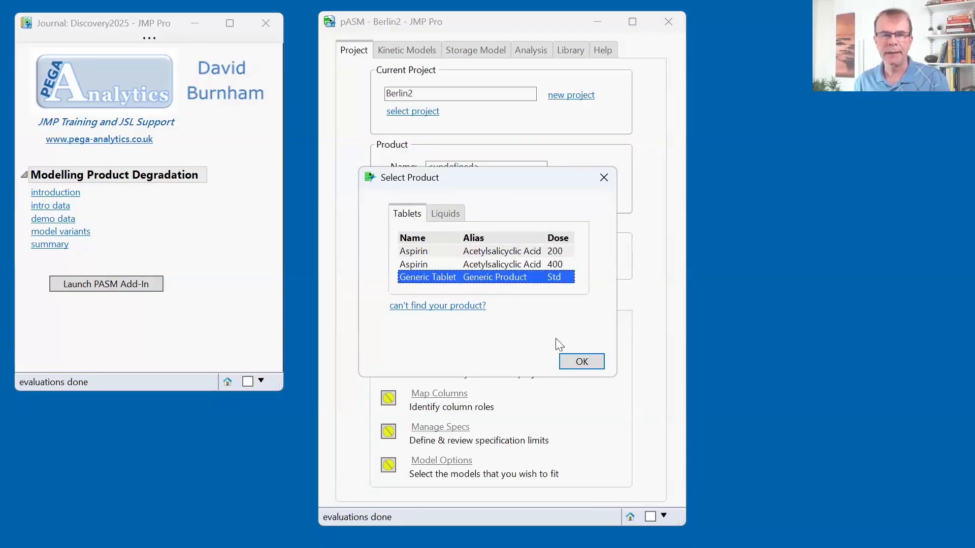
left_click(582, 361)
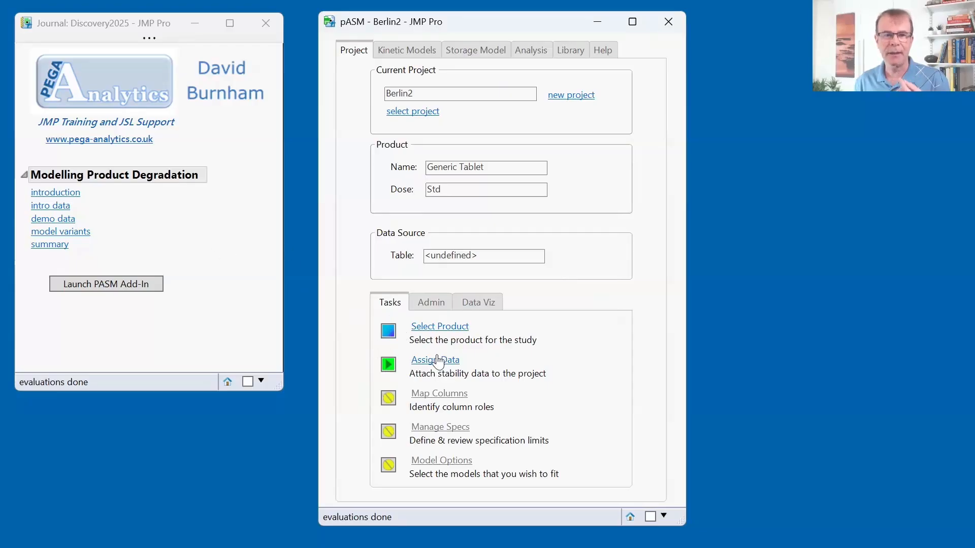
Open the demo data table from the journal, look through its impurity columns, and clear the column selection.
left_click(60, 222)
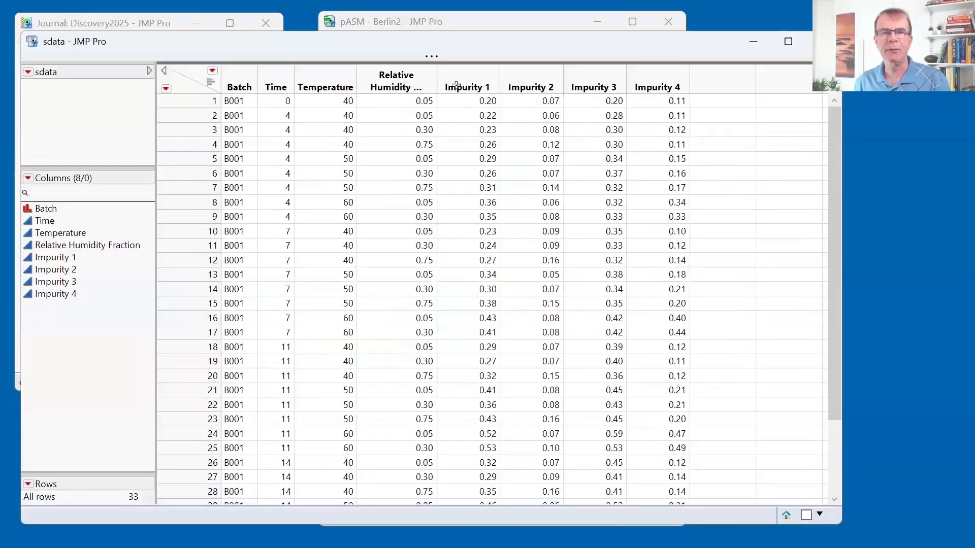
left_click(495, 84)
left_click(530, 84)
left_click(578, 84)
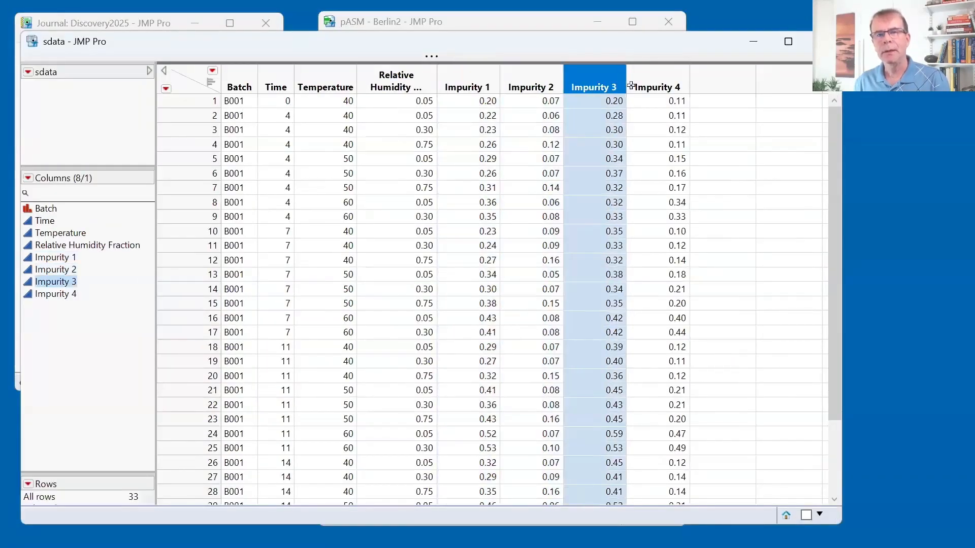
left_click(642, 83)
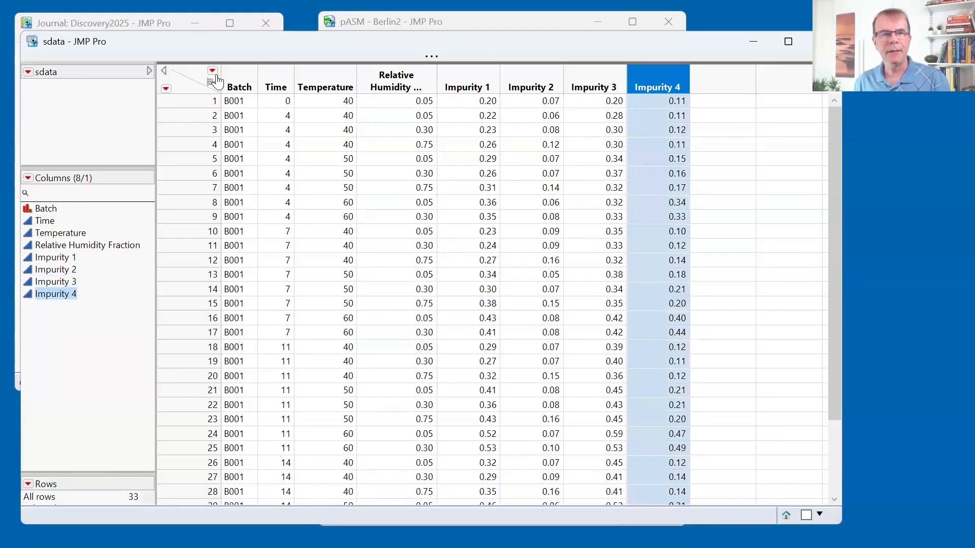
left_click(199, 72)
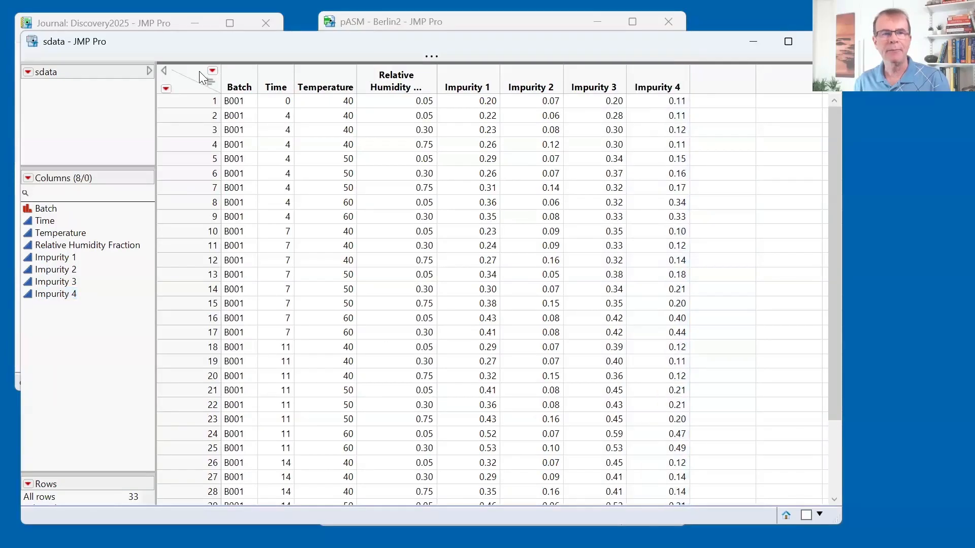
Assign the current data table, sdata, to the Berlin2 project as its source of stability data.
left_click(438, 22)
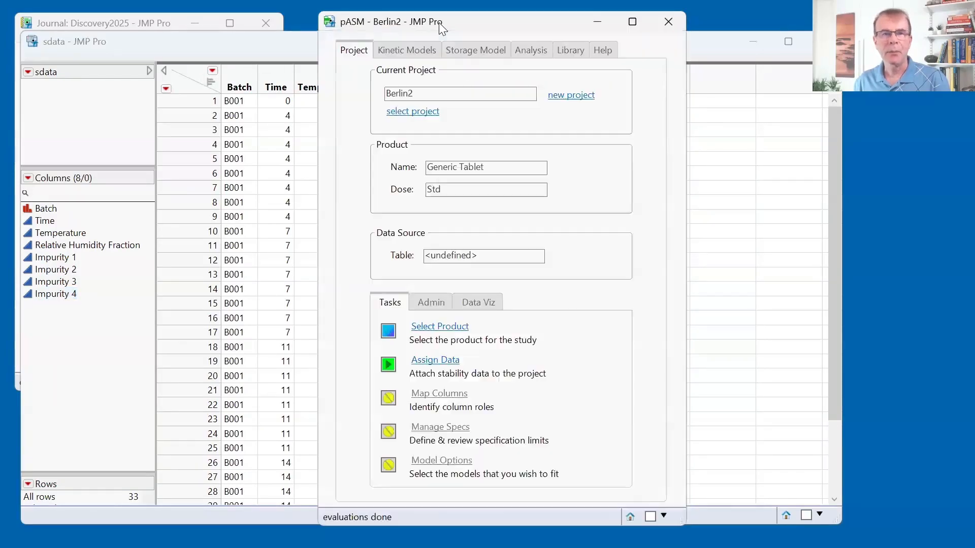
left_click(451, 362)
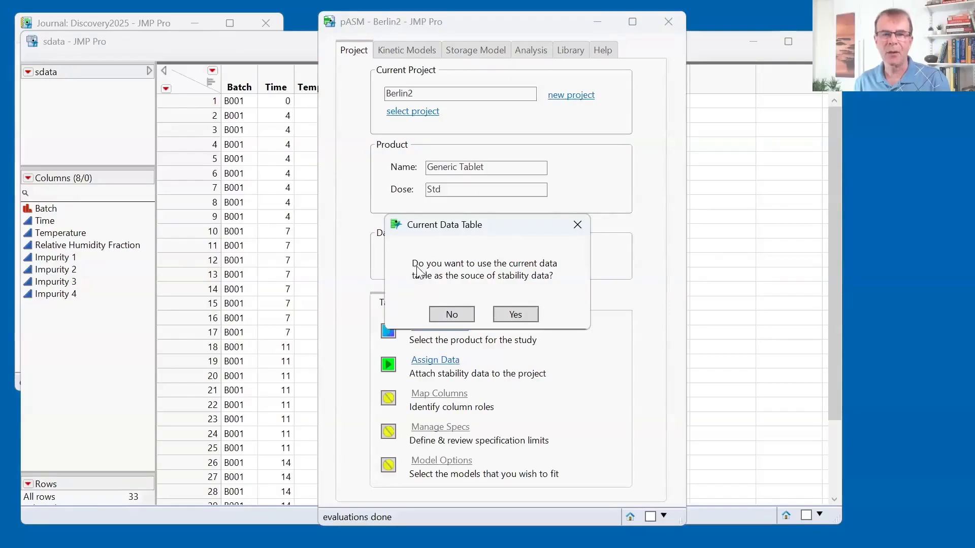
left_click(516, 314)
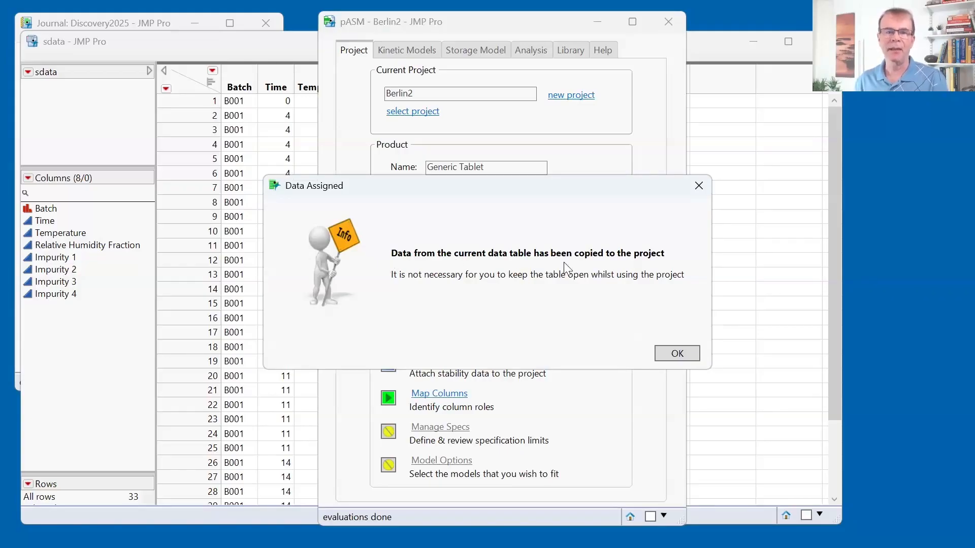
left_click(676, 354)
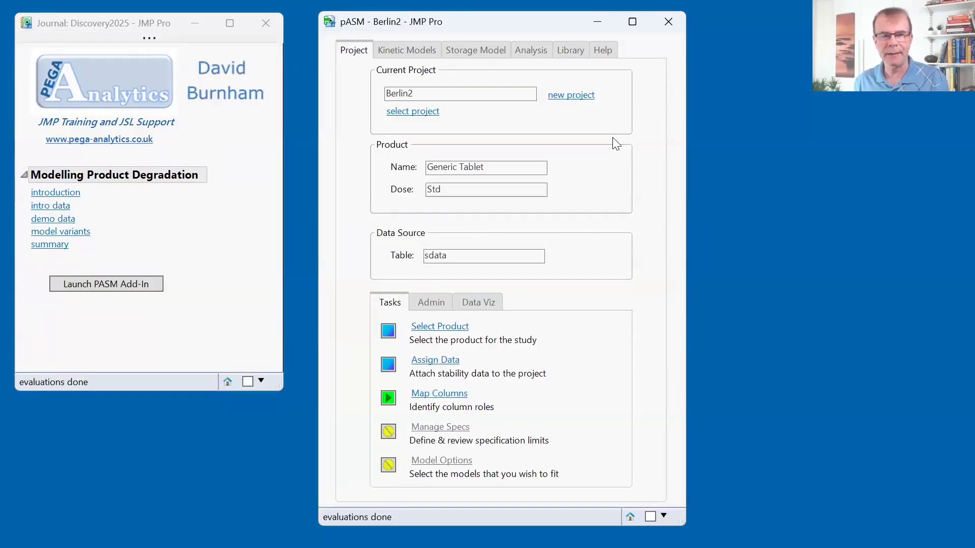
Start mapping the project's columns and cast Impurity 1 through Impurity 4 as the impurity columns.
left_click(455, 393)
left_click_drag(359, 195, 359, 233)
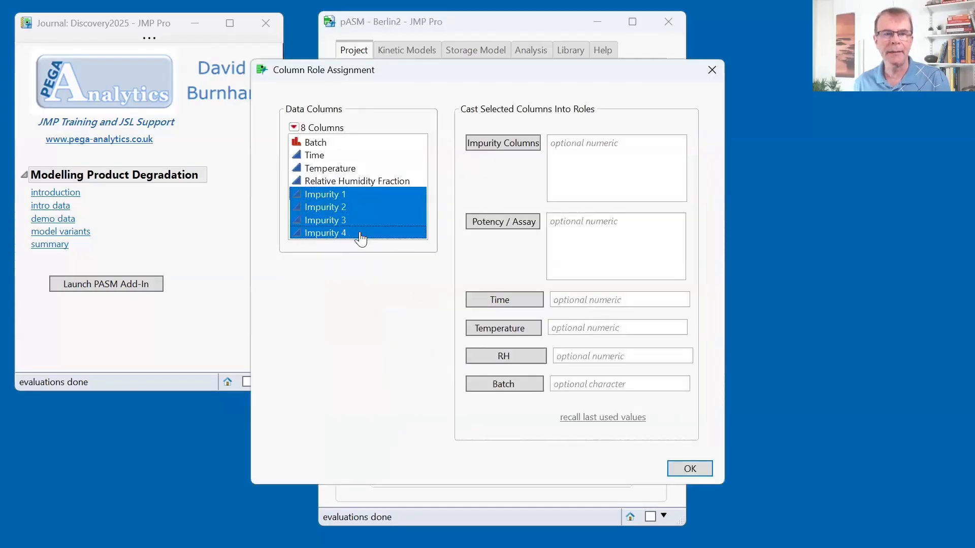
left_click(491, 148)
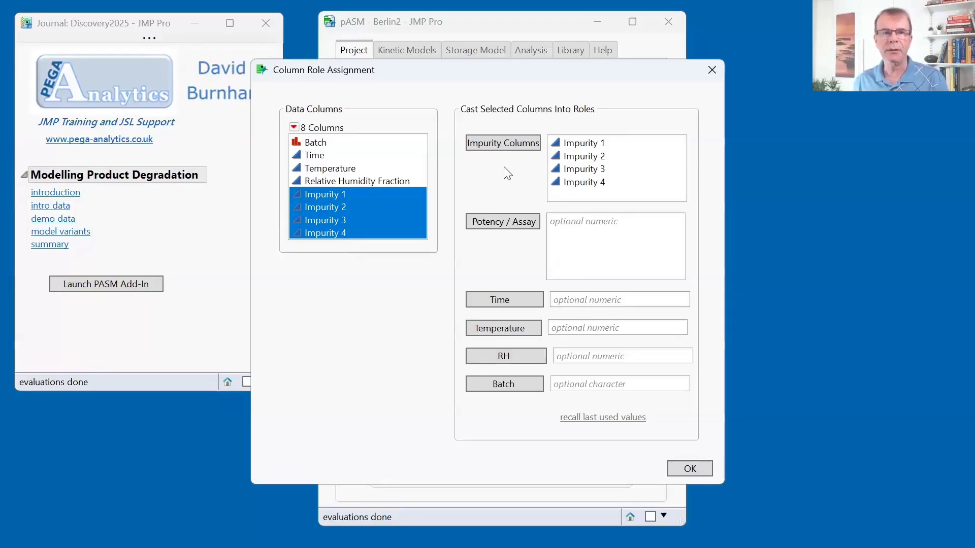
Assign Batch, Time and Temperature to their matching roles and Relative Humidity Fraction to RH, and accept the column mapping.
left_click(333, 143)
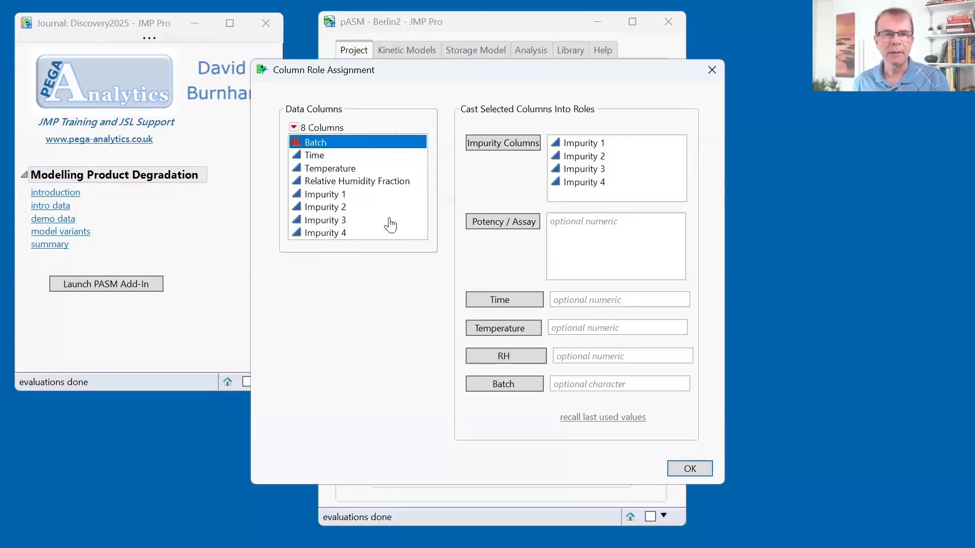
left_click(509, 384)
left_click(323, 155)
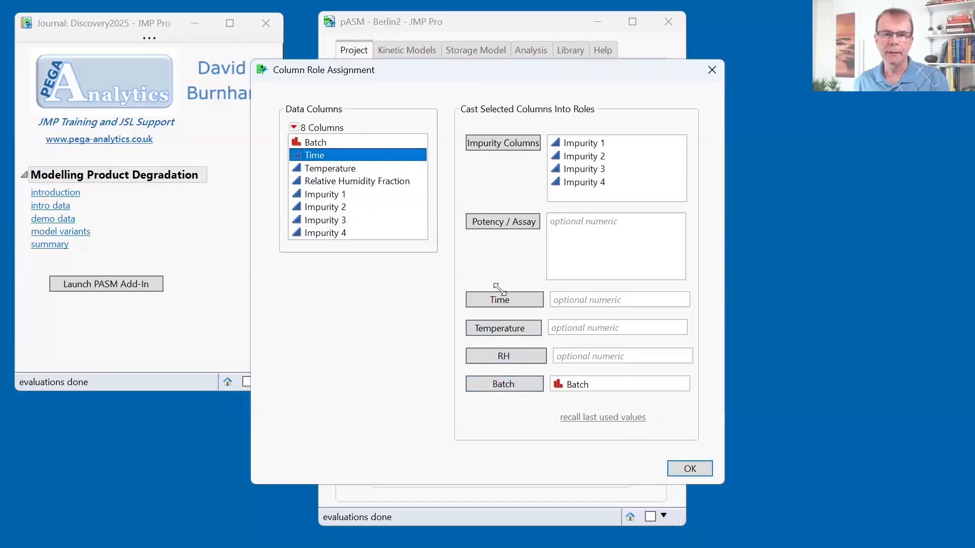
left_click(499, 297)
left_click(330, 168)
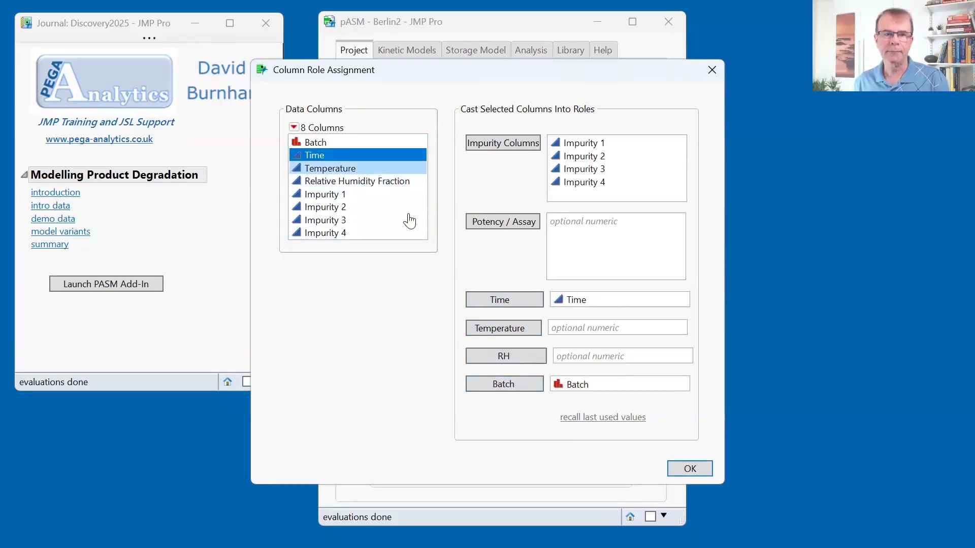
left_click(531, 333)
left_click(390, 181)
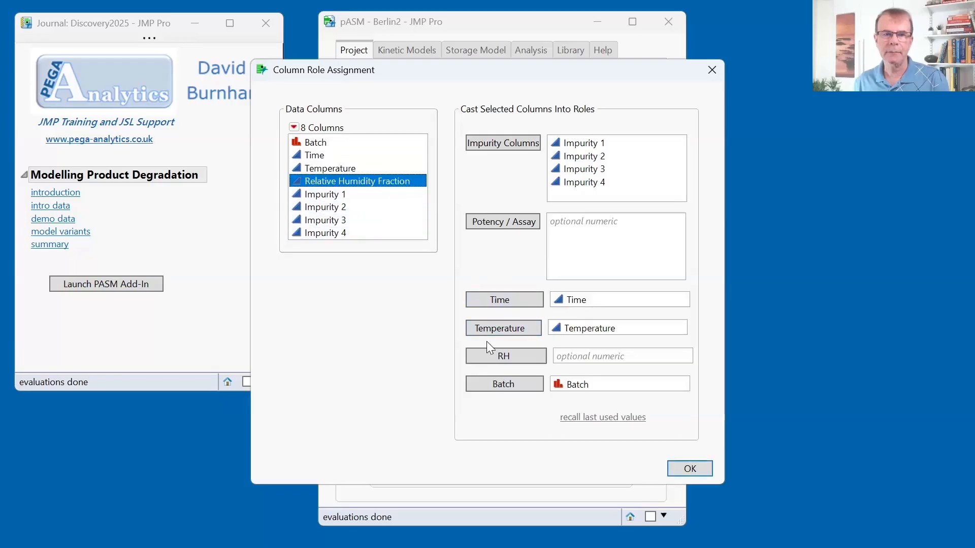
left_click(500, 358)
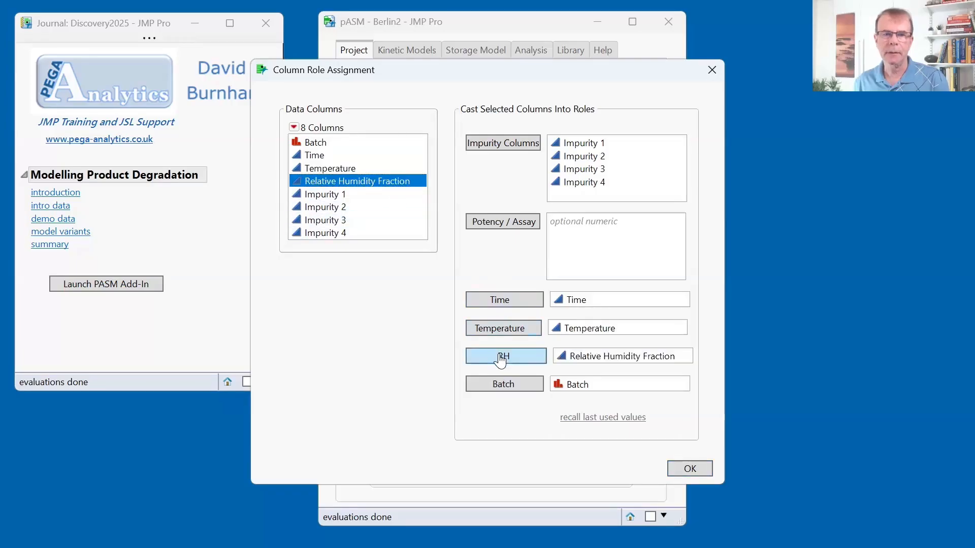
left_click(707, 466)
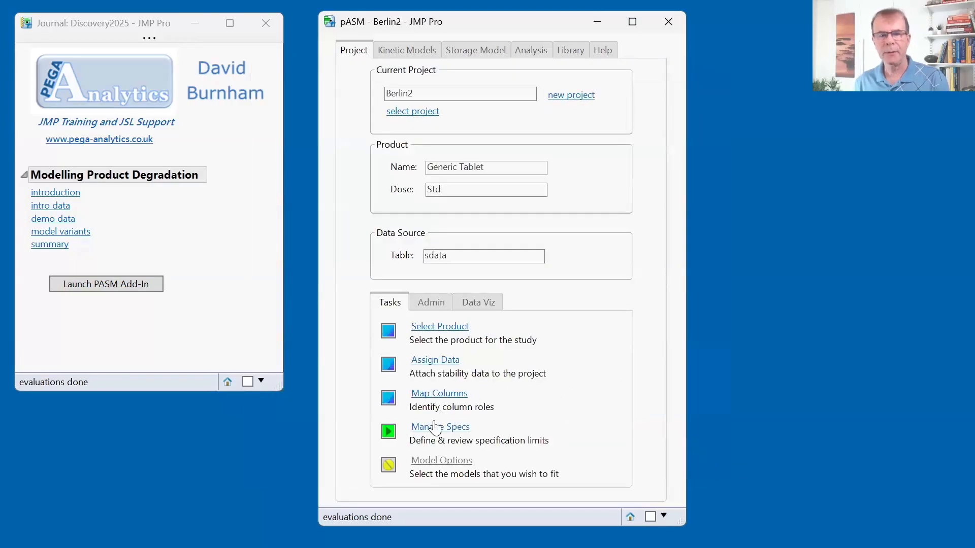
Set the upper specification limit to 1% for Impurity 1 through Impurity 4 and accept the specifications.
left_click(436, 428)
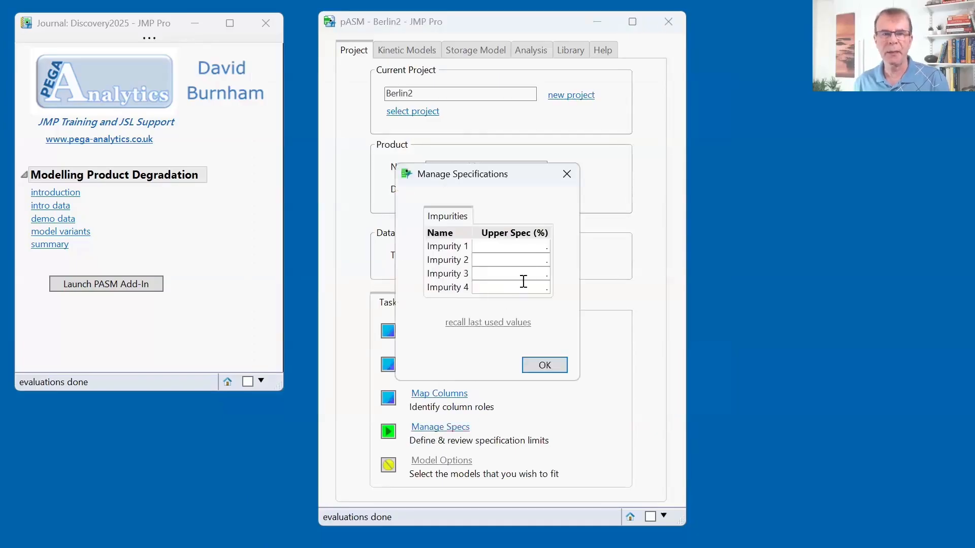
left_click(539, 245)
type("1")
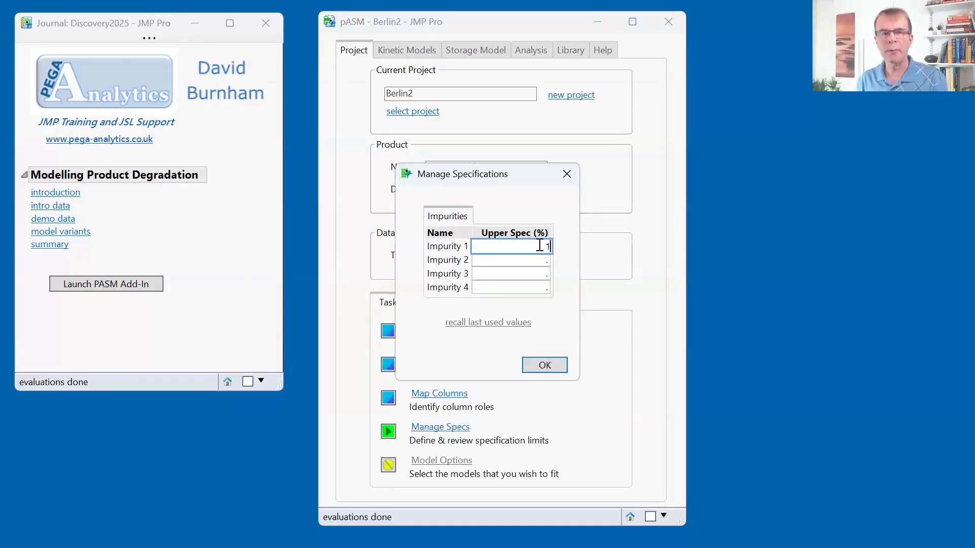
key("Tab")
type("1")
key("Tab")
type("1")
key("Tab")
type("1")
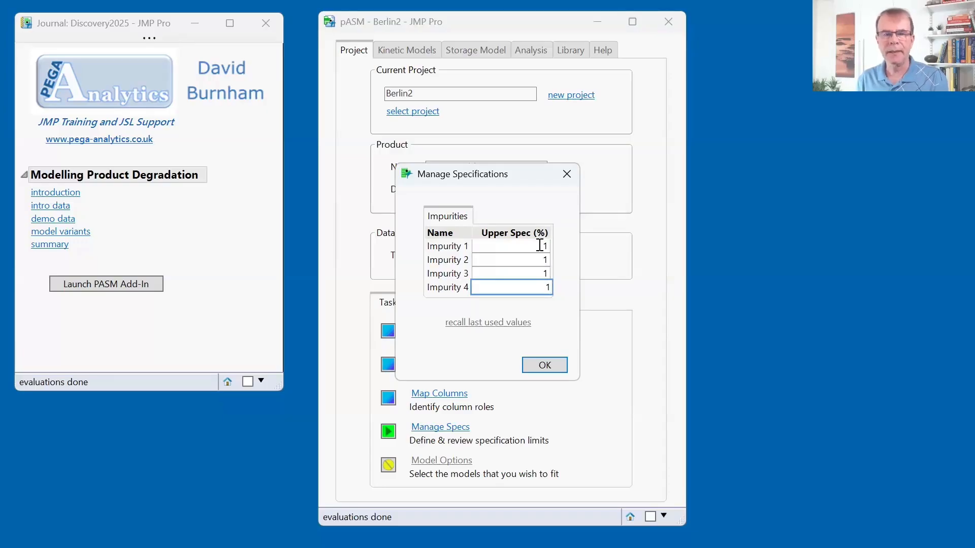
key("Tab")
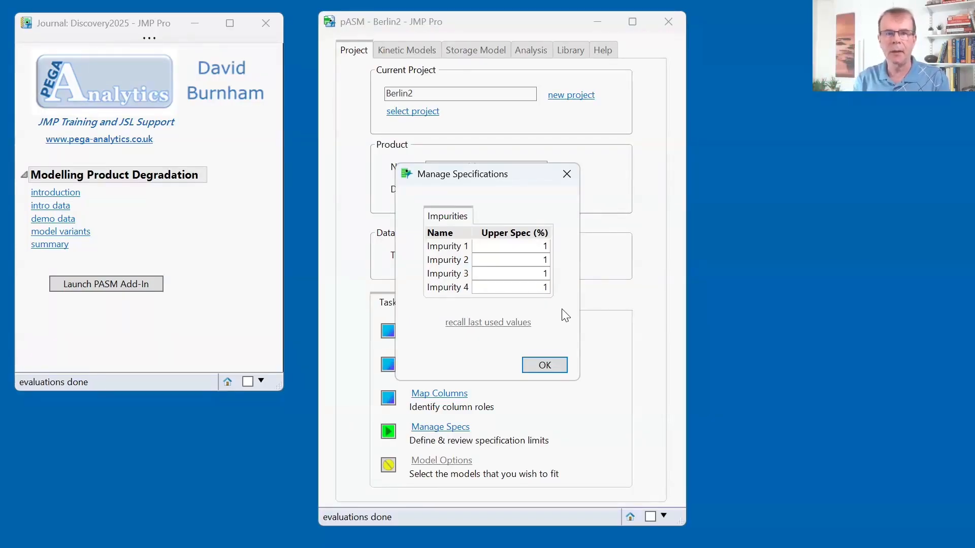
left_click(544, 365)
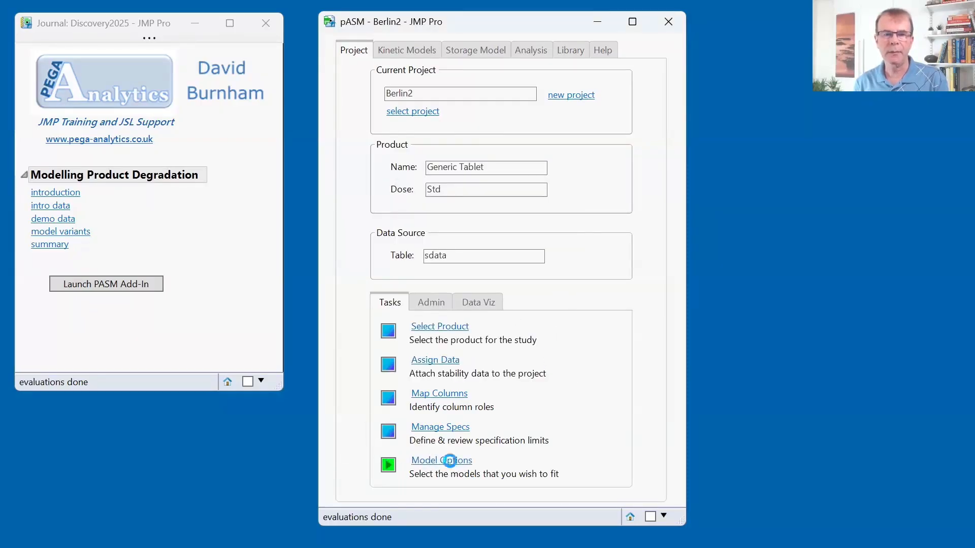
Review the model types offered in the model options, and view the model variants picture from the journal.
left_click(452, 462)
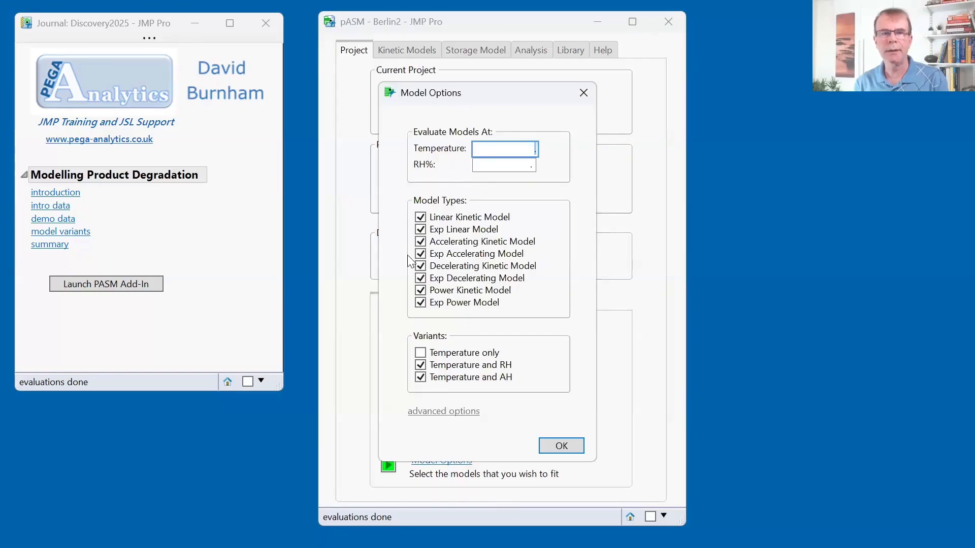
mouse_move(400, 208)
left_mouse_down()
mouse_move(401, 290)
mouse_move(509, 321)
mouse_move(537, 231)
mouse_move(434, 196)
mouse_move(409, 211)
left_mouse_up()
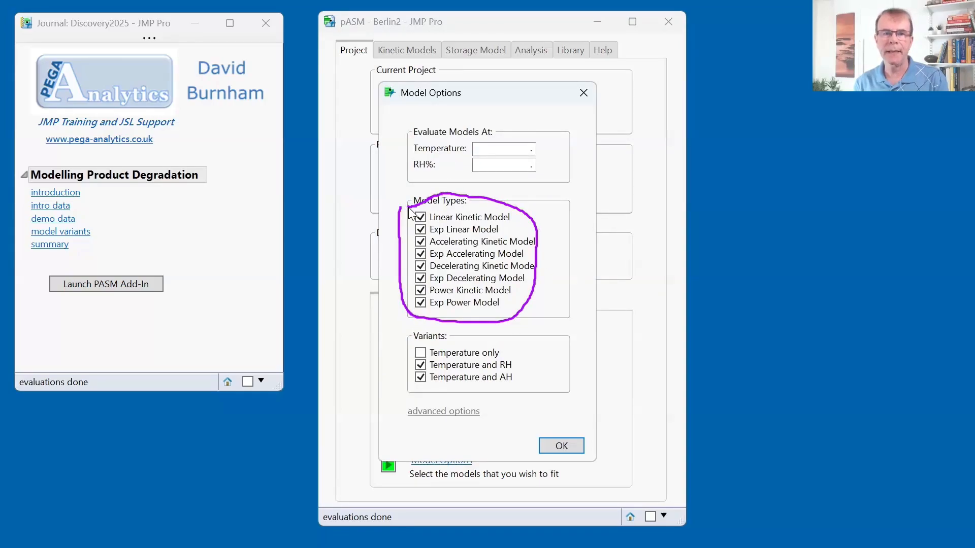
key("Escape")
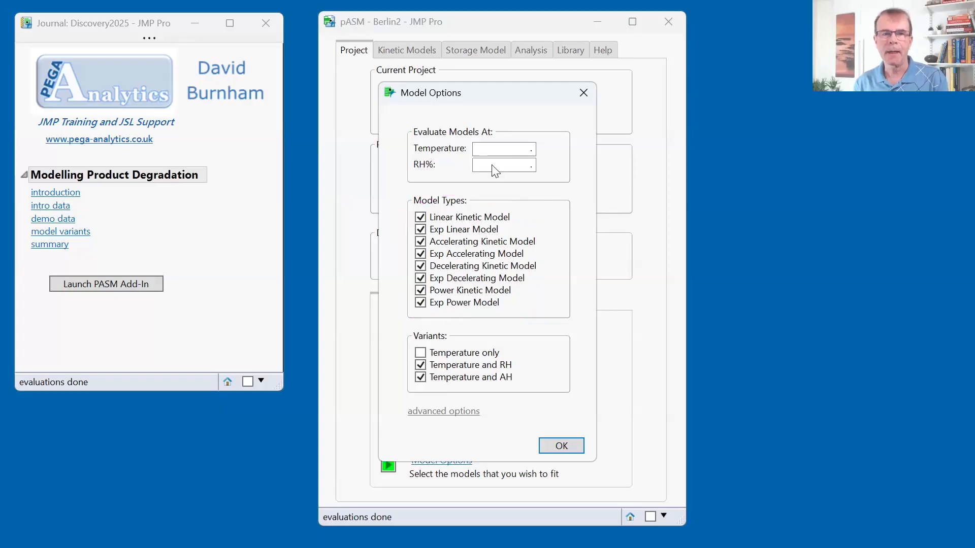
left_click(584, 93)
left_click(65, 232)
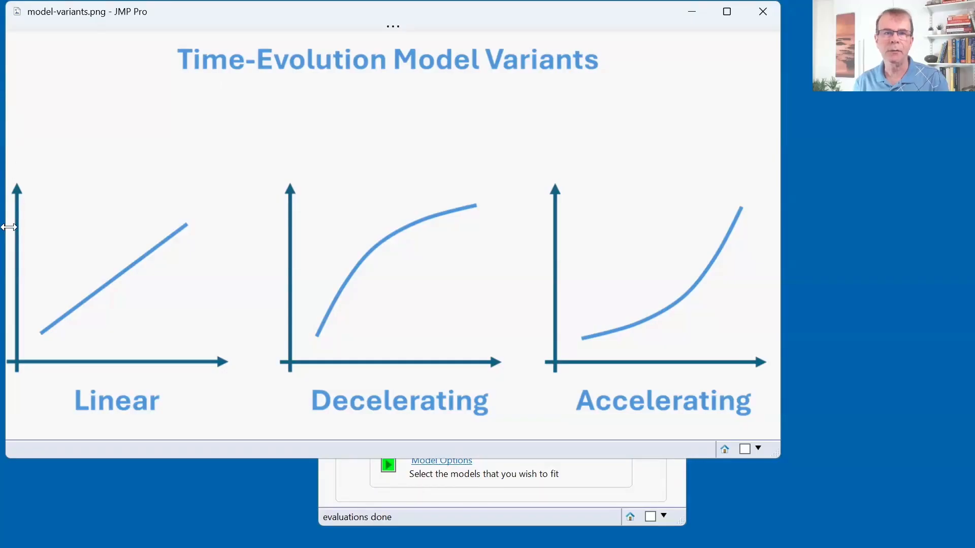
left_click(763, 20)
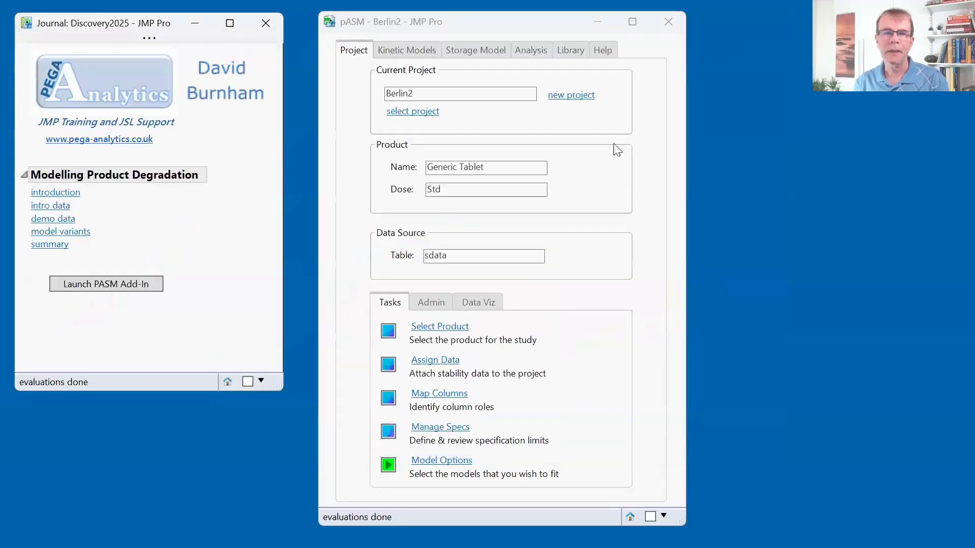
Reopen the model options and exclude the Temperature and AH variant from the models to fit.
left_click(453, 464)
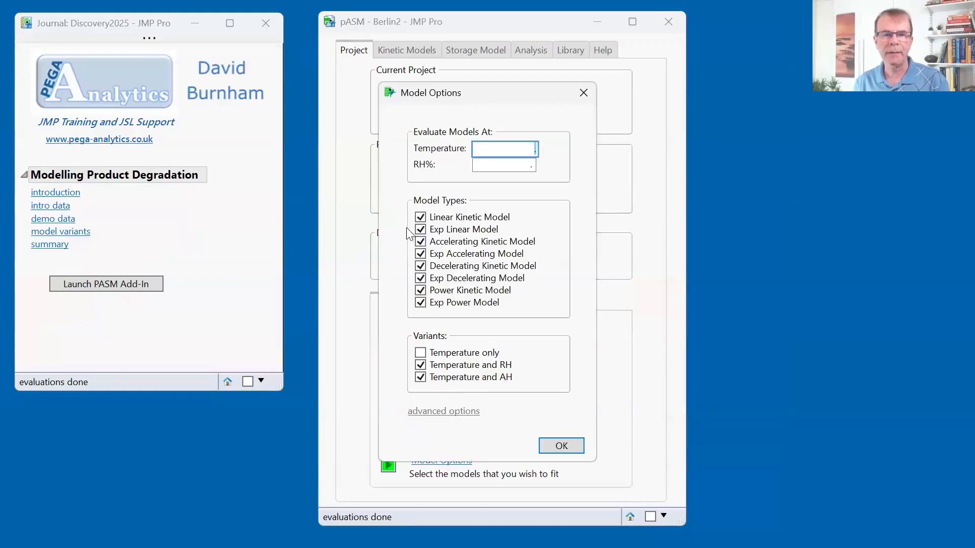
left_click_drag(408, 211, 404, 303)
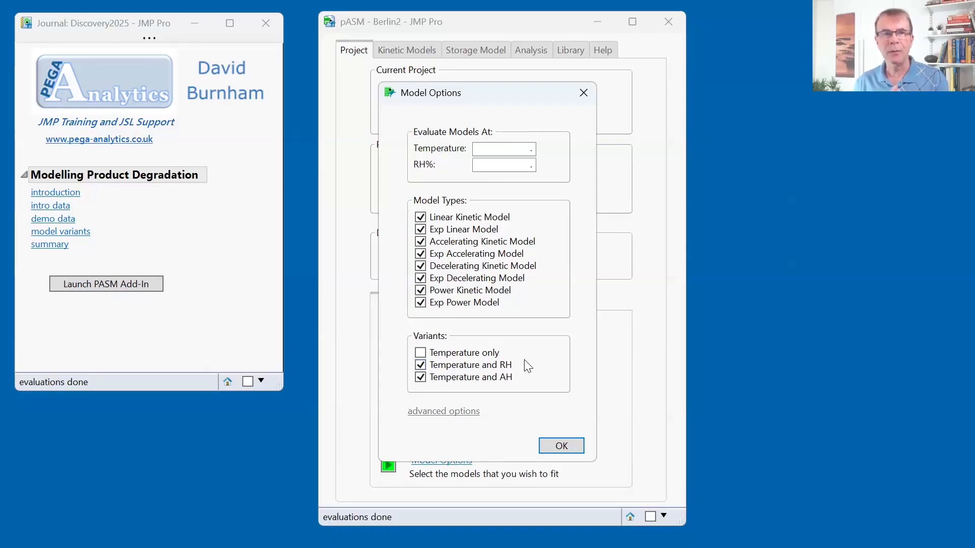
mouse_move(526, 360)
left_mouse_down()
mouse_move(501, 355)
mouse_move(491, 381)
mouse_move(500, 388)
mouse_move(520, 374)
mouse_move(513, 358)
left_mouse_up()
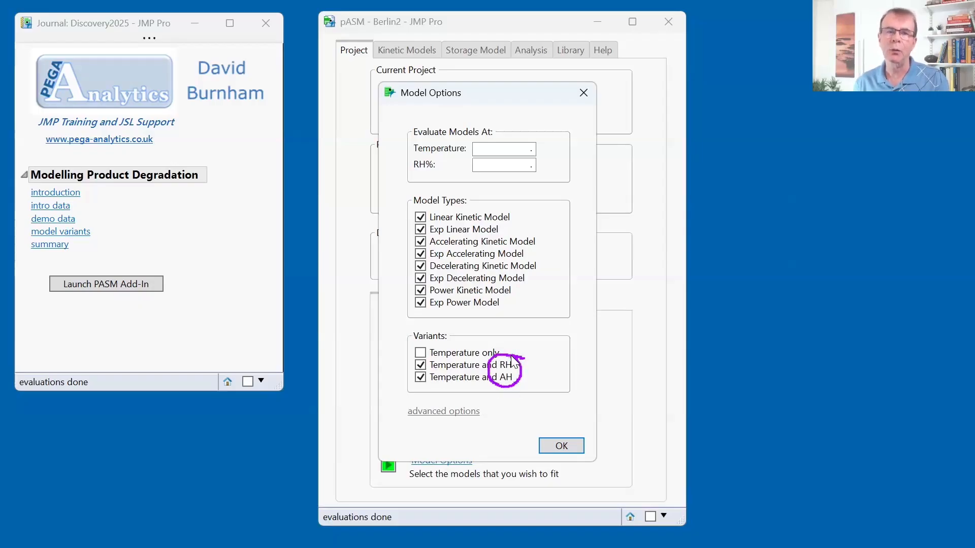
key("Escape")
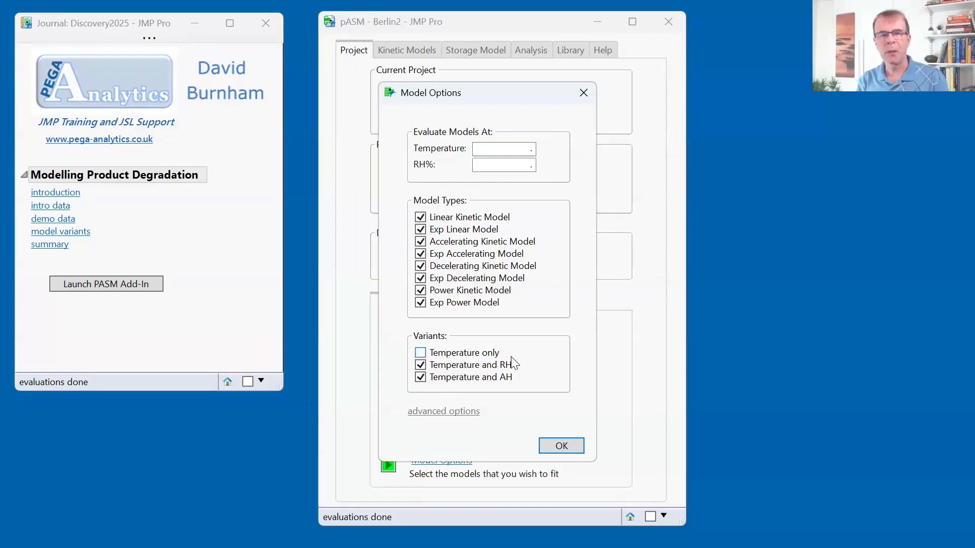
left_click(420, 378)
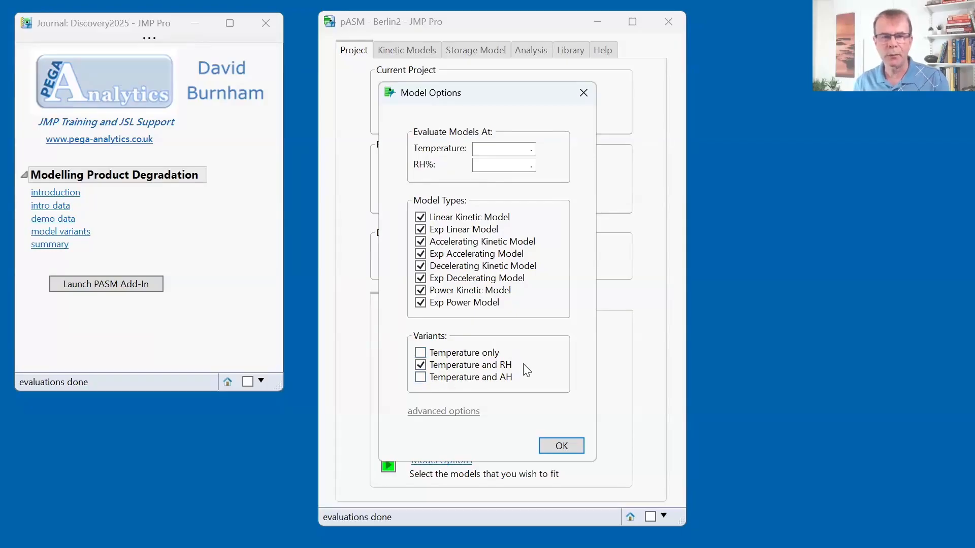
mouse_move(525, 363)
left_mouse_down()
mouse_move(501, 360)
mouse_move(493, 372)
mouse_move(520, 362)
left_mouse_up()
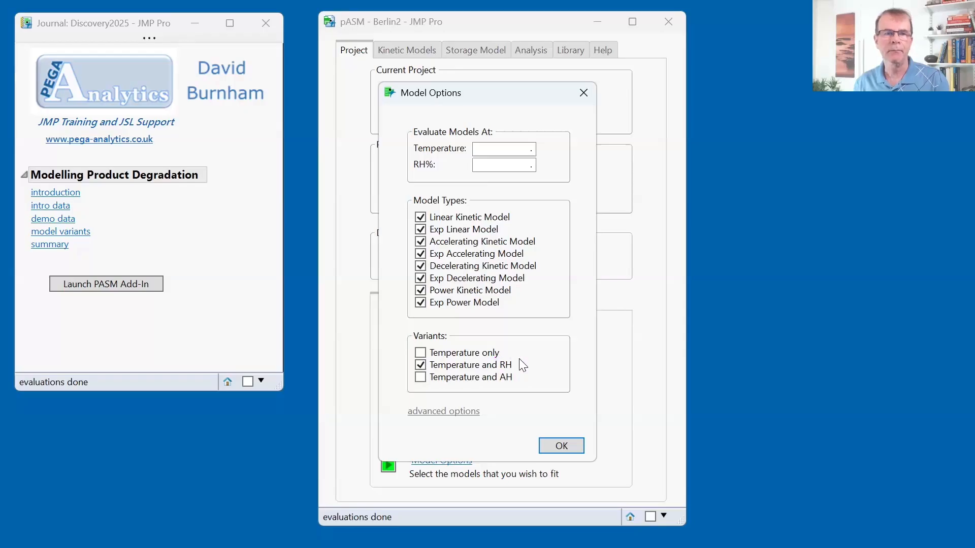
Set the model evaluation conditions to a temperature of 25 and an RH% of 65, and accept the model options.
left_click(514, 147)
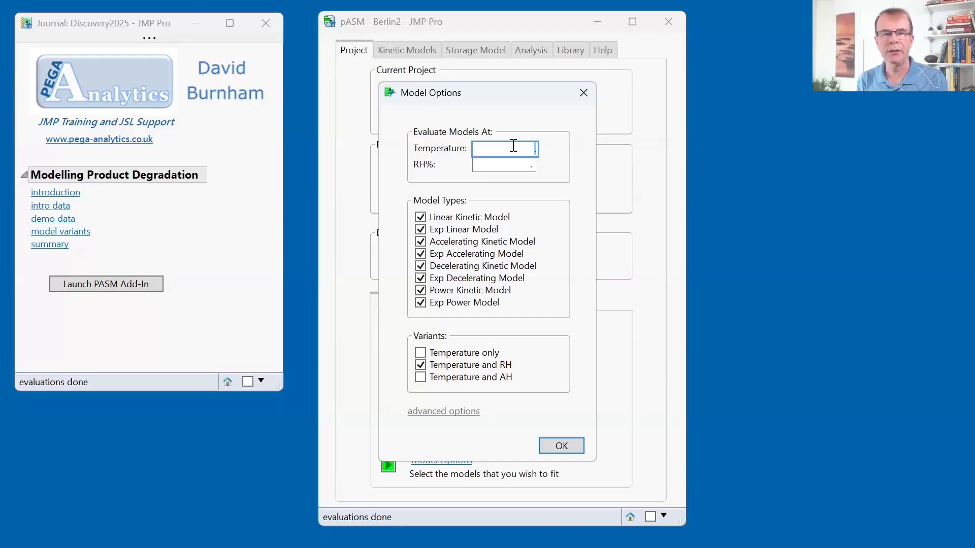
type("25")
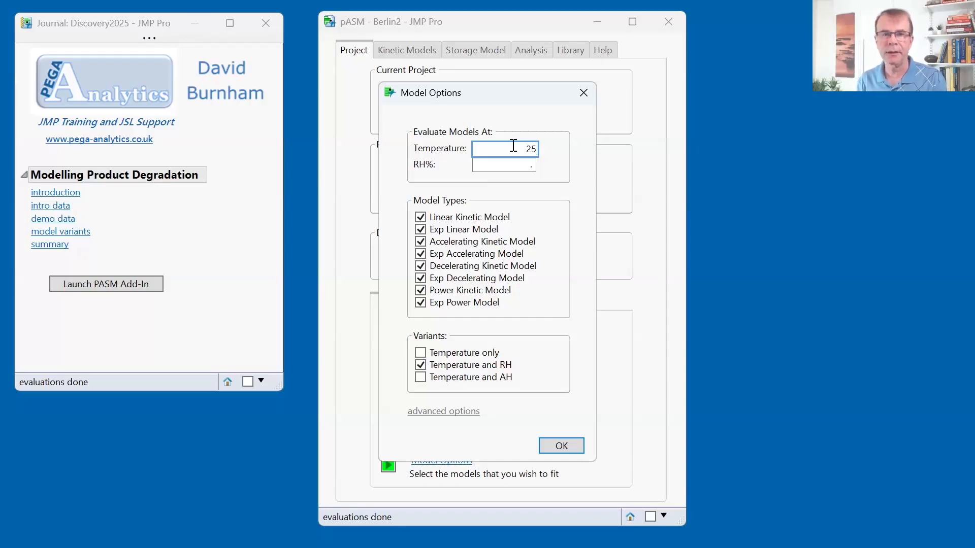
key("Tab")
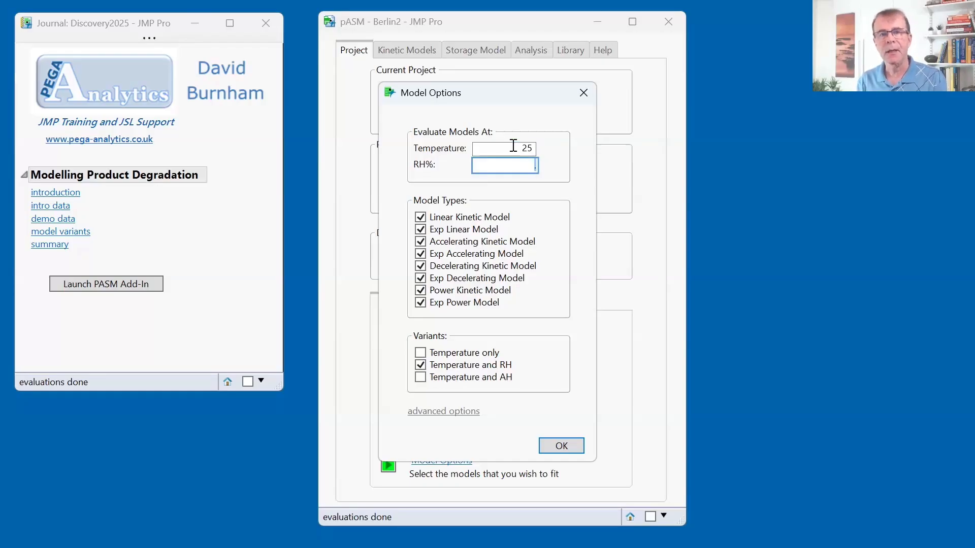
type("65")
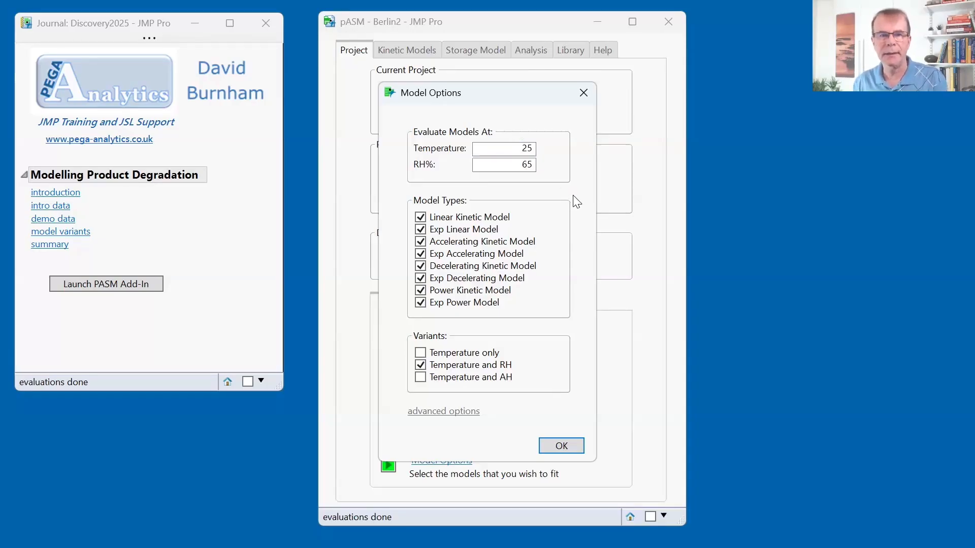
left_click(561, 445)
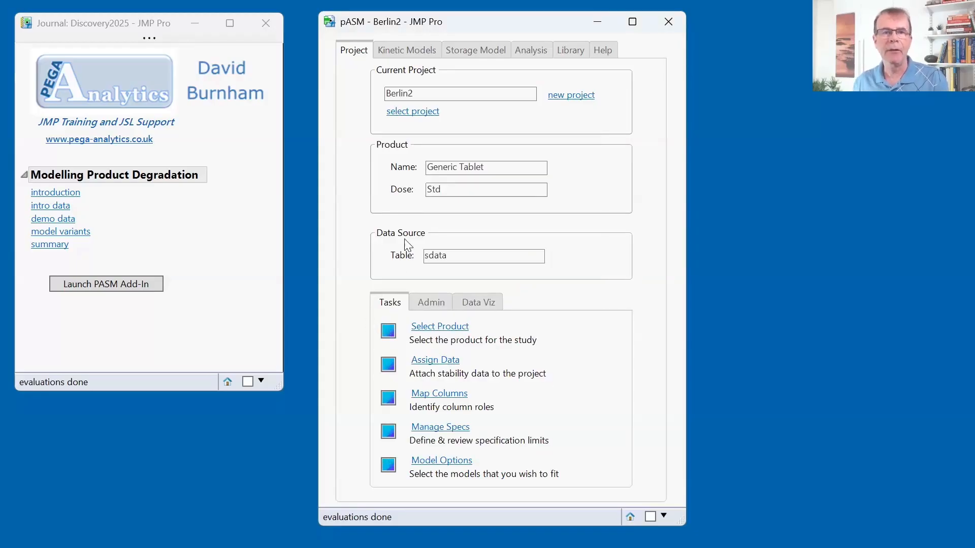
Go to the kinetic models and view the autofit options for all responses without running the autofit.
left_click(409, 52)
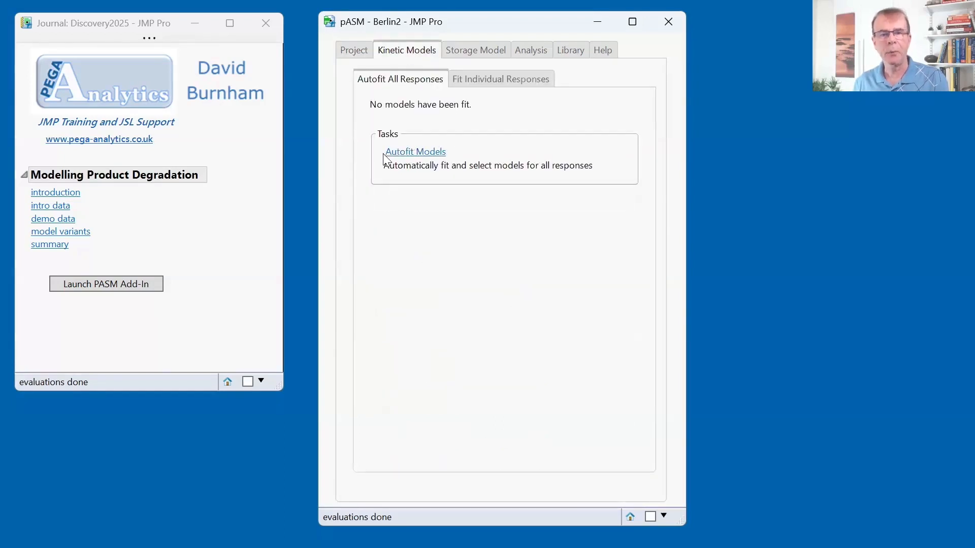
left_click(412, 153)
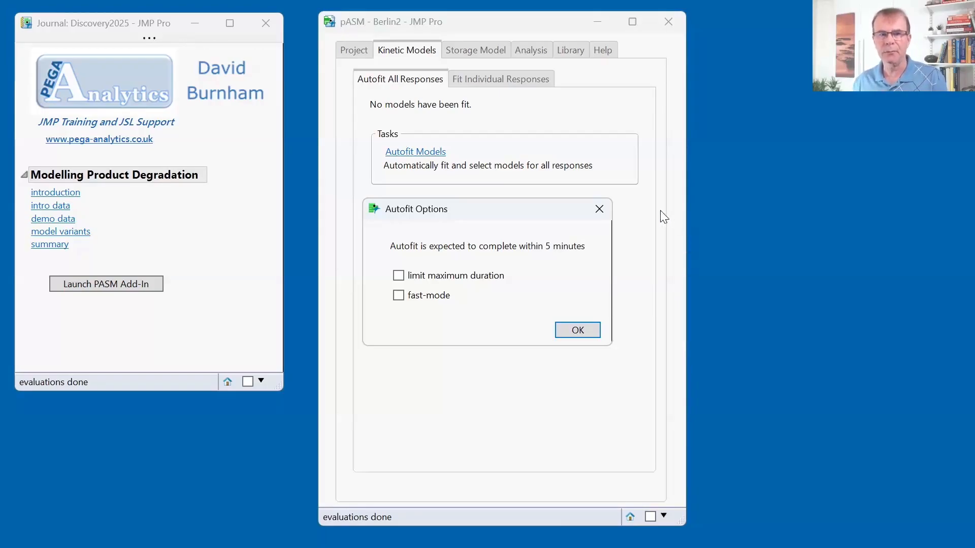
left_click(599, 209)
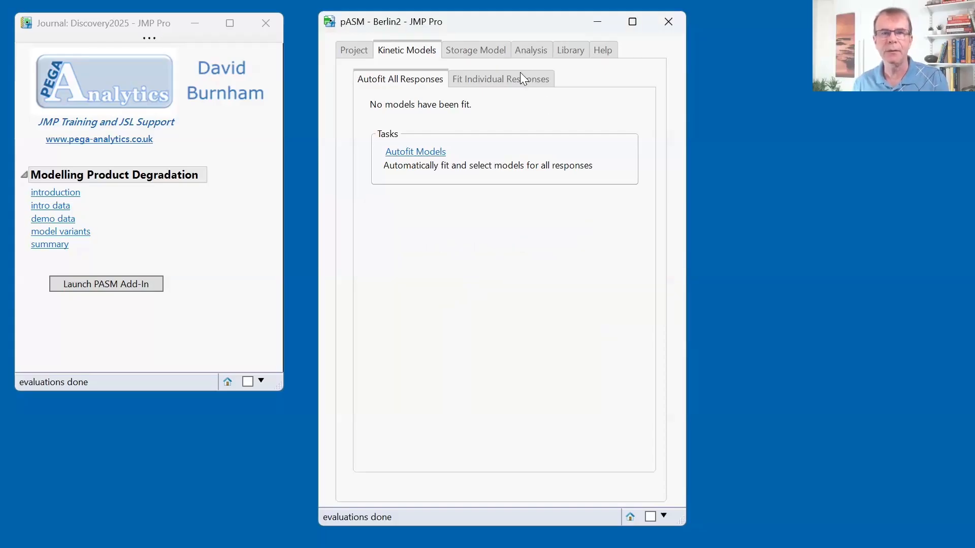
Fit the selected kinetic models to the individual response Impurity 1 for batch B001, and close the model profiles.
left_click(523, 79)
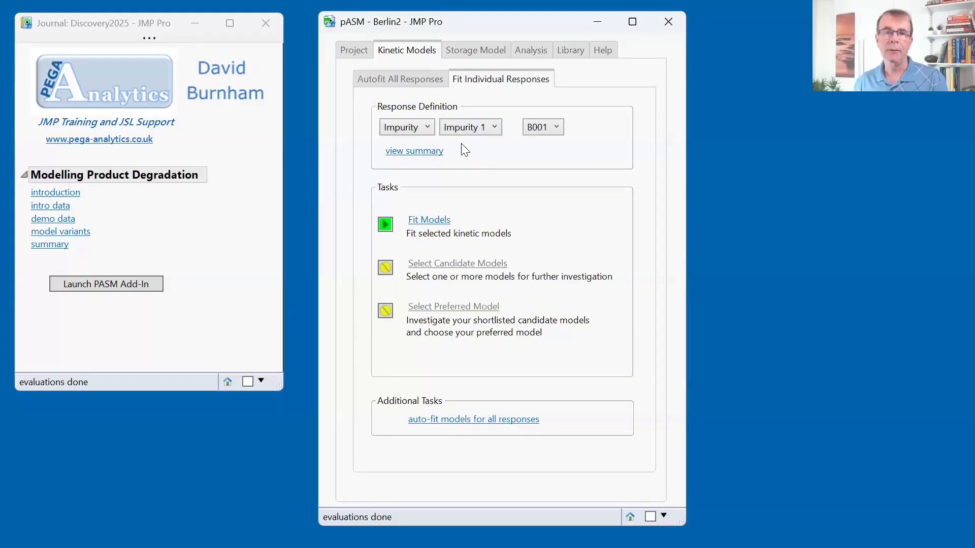
left_click(475, 130)
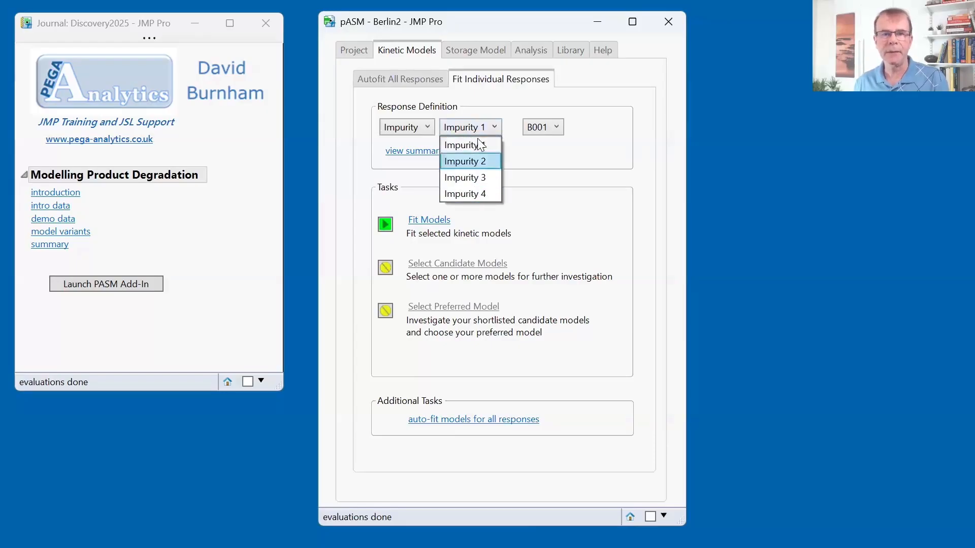
left_click(553, 159)
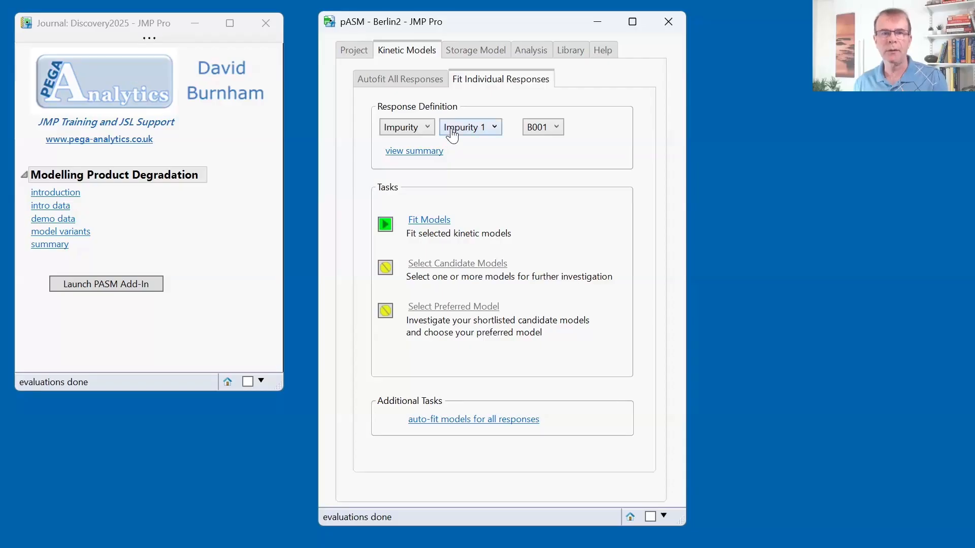
left_click_drag(364, 216, 365, 323)
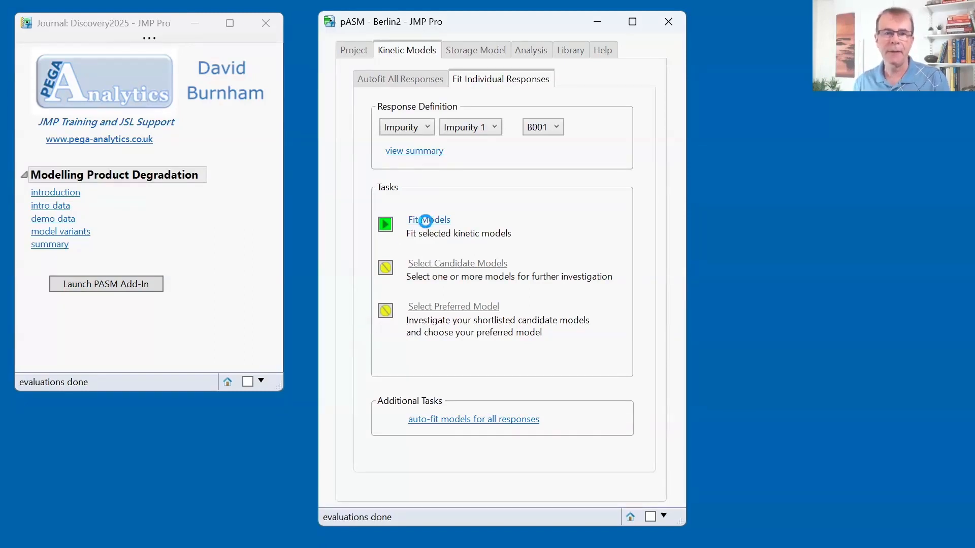
left_click(426, 222)
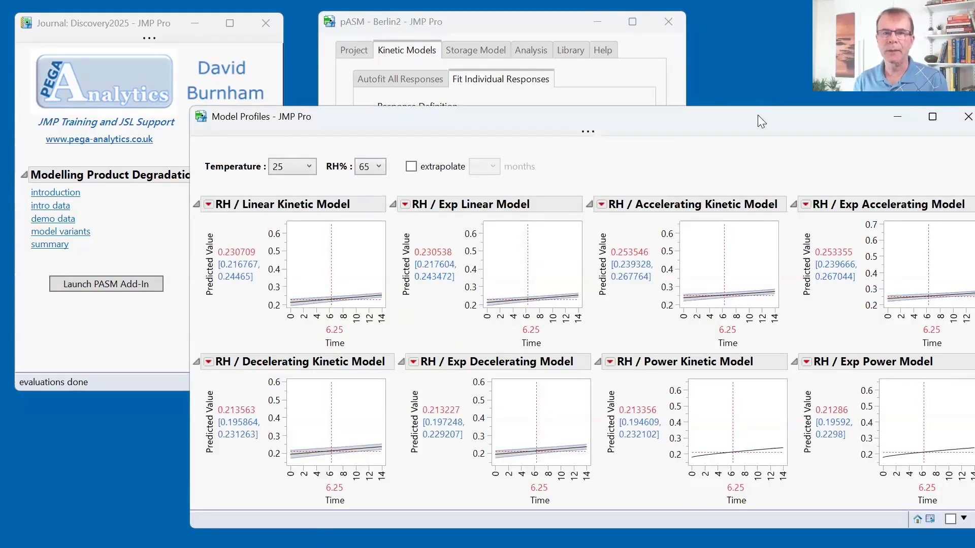
left_click_drag(756, 119, 656, 72)
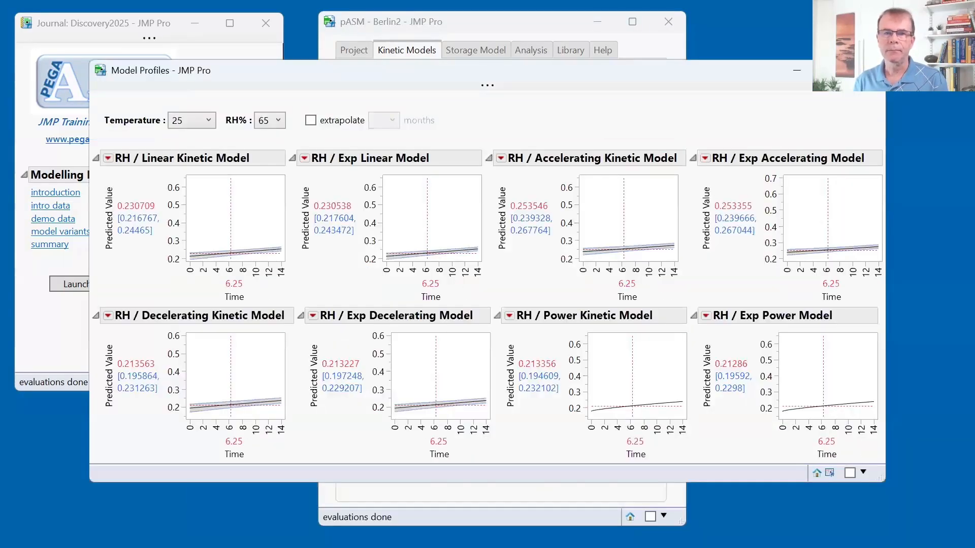
left_click(867, 70)
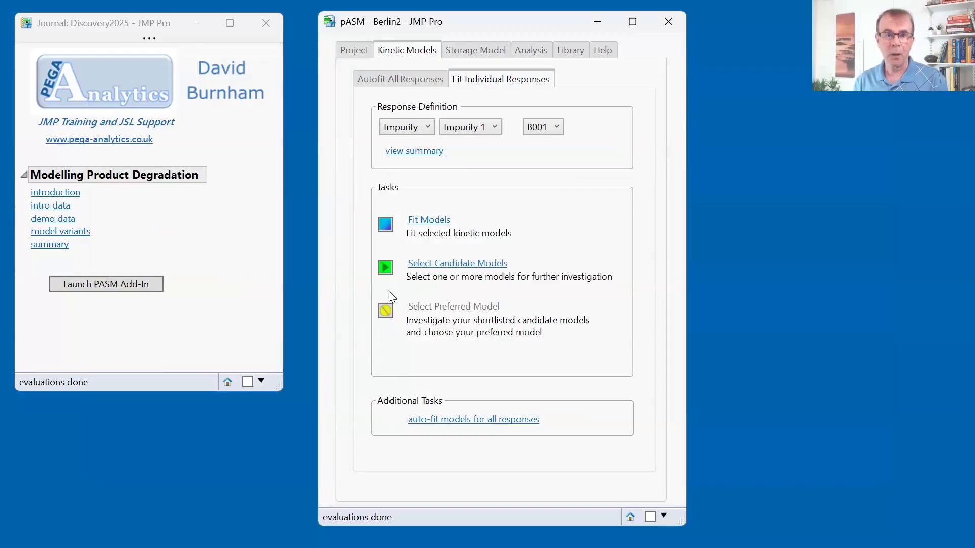
Open the candidate model selection for Impurity 1 and examine the summary statistics of the fitted models.
mouse_move(395, 291)
left_mouse_down()
mouse_move(369, 294)
mouse_move(451, 337)
mouse_move(475, 290)
mouse_move(390, 297)
left_mouse_up()
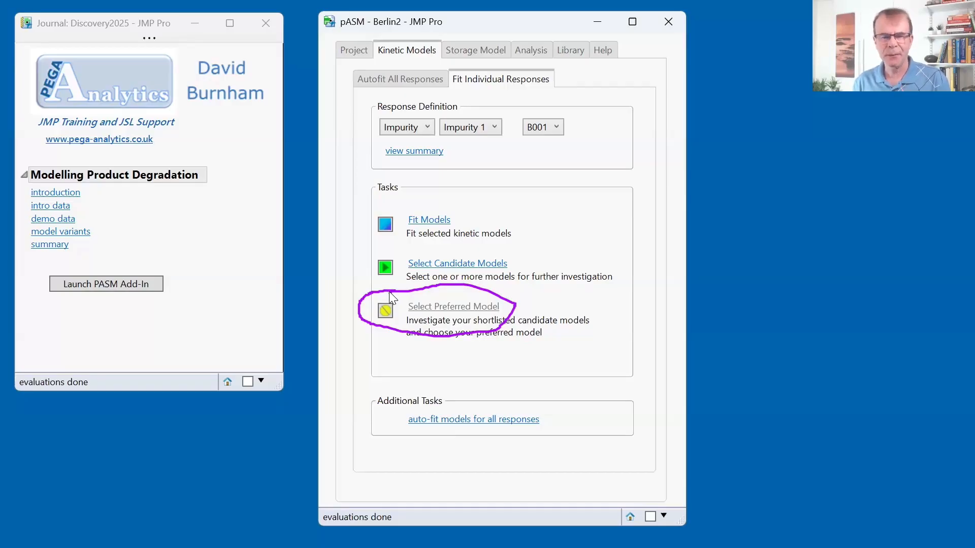
key("Escape")
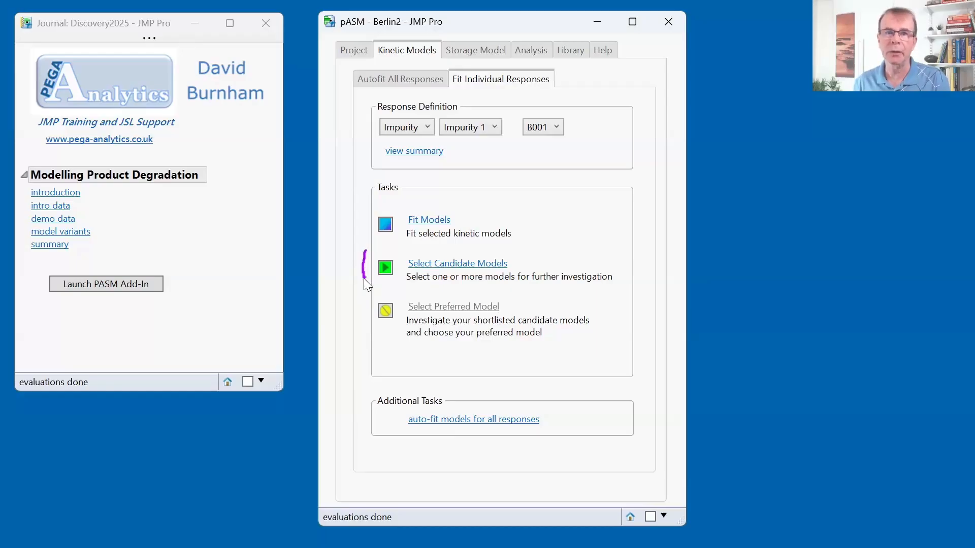
key("Escape")
left_click(470, 262)
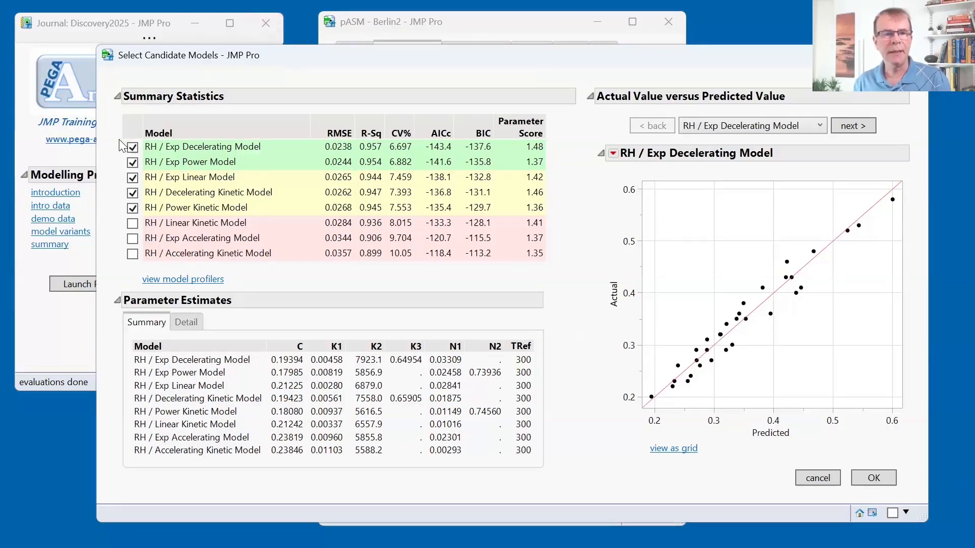
mouse_move(116, 171)
left_mouse_down()
mouse_move(152, 164)
mouse_move(128, 138)
mouse_move(121, 144)
mouse_move(116, 193)
mouse_move(127, 259)
left_mouse_up()
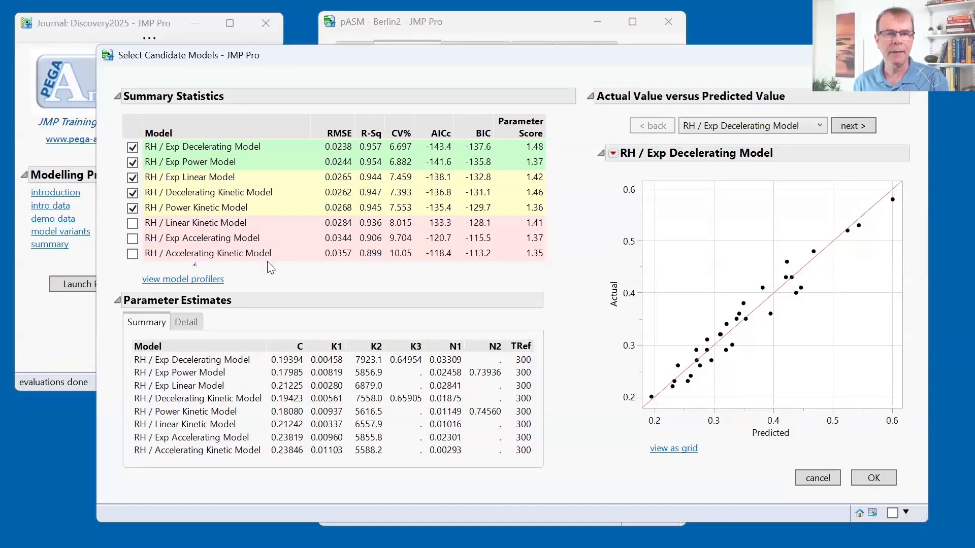
Keep only the RH / Exp Decelerating and RH / Exp Power models as candidates for Impurity 1, and accept the selection.
mouse_move(195, 265)
left_mouse_down()
mouse_move(221, 220)
mouse_move(153, 244)
mouse_move(188, 277)
mouse_move(198, 273)
left_mouse_up()
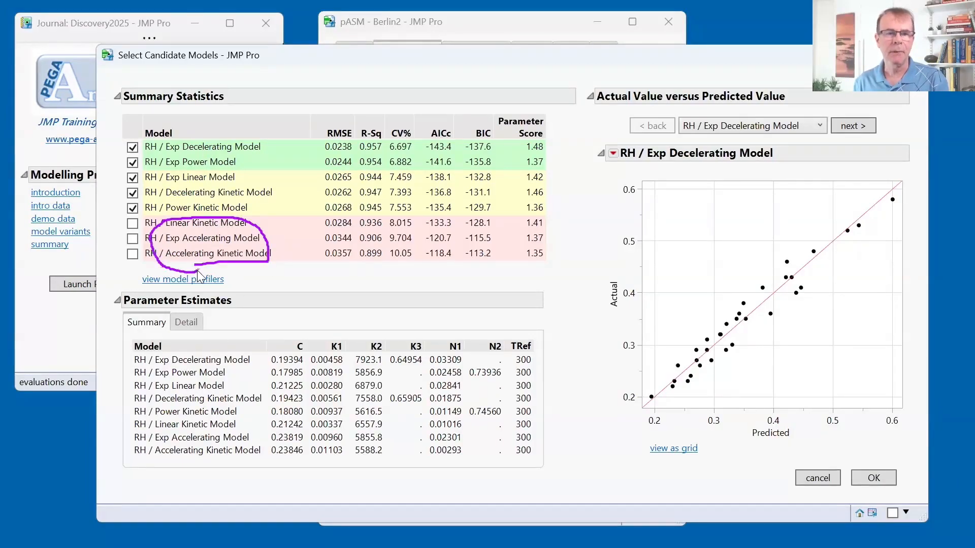
key("Escape")
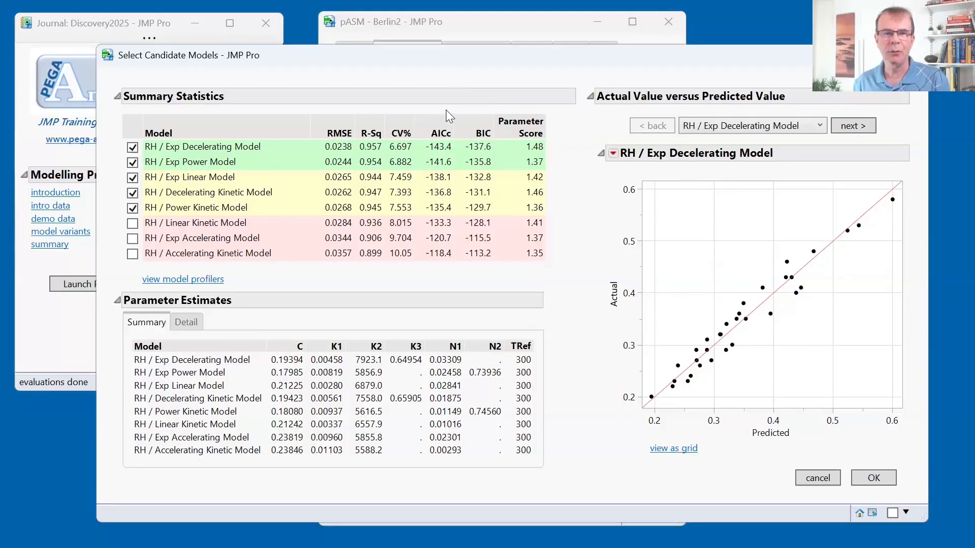
mouse_move(445, 110)
left_mouse_down()
mouse_move(419, 153)
mouse_move(458, 148)
mouse_move(445, 116)
left_mouse_up()
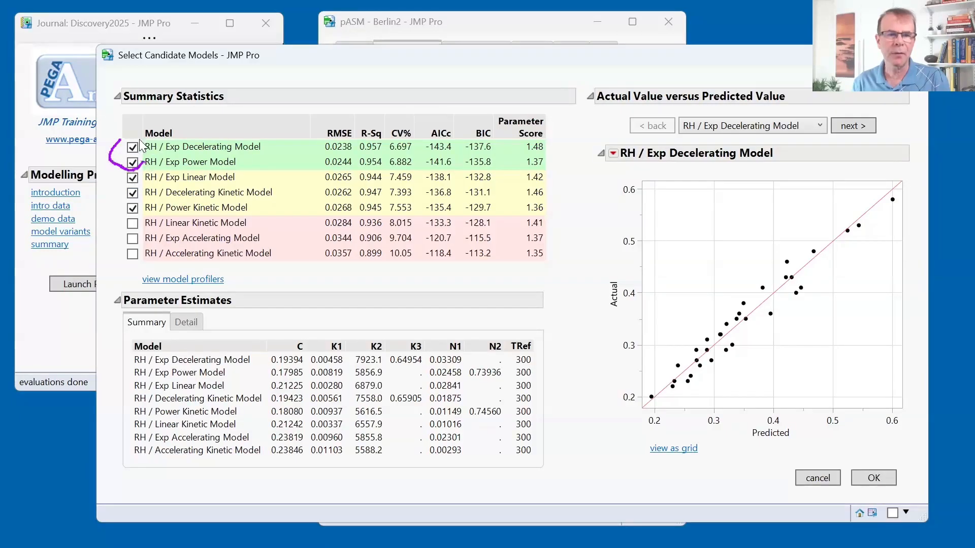
left_click(132, 177)
left_click(132, 192)
left_click(132, 207)
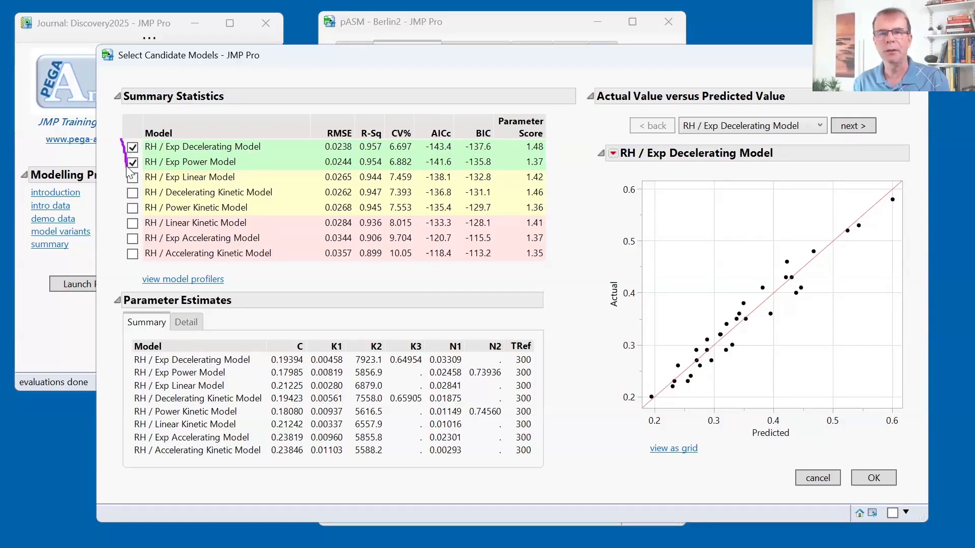
left_click(868, 478)
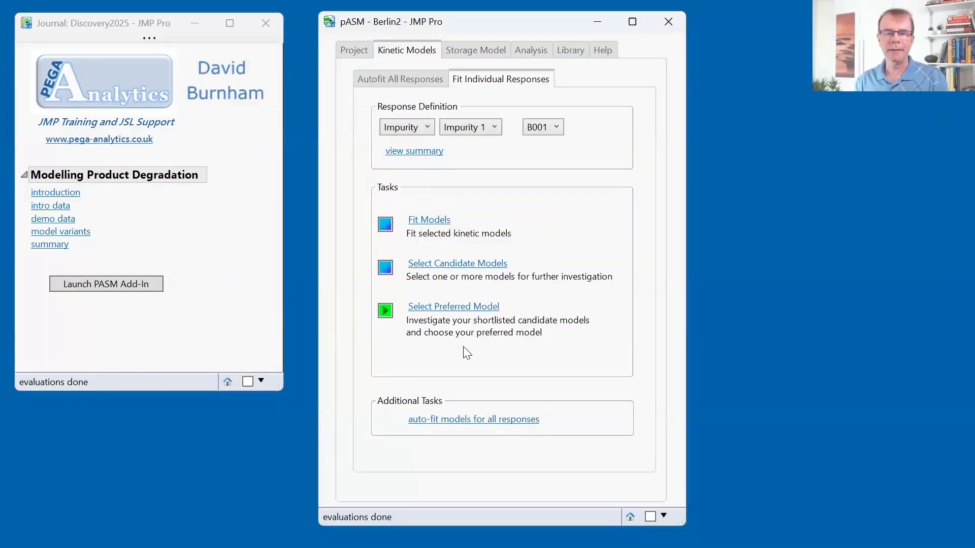
Open the preferred model selection for Impurity 1 and compare the RMSE and R-Sq of the two candidate models.
left_click(478, 315)
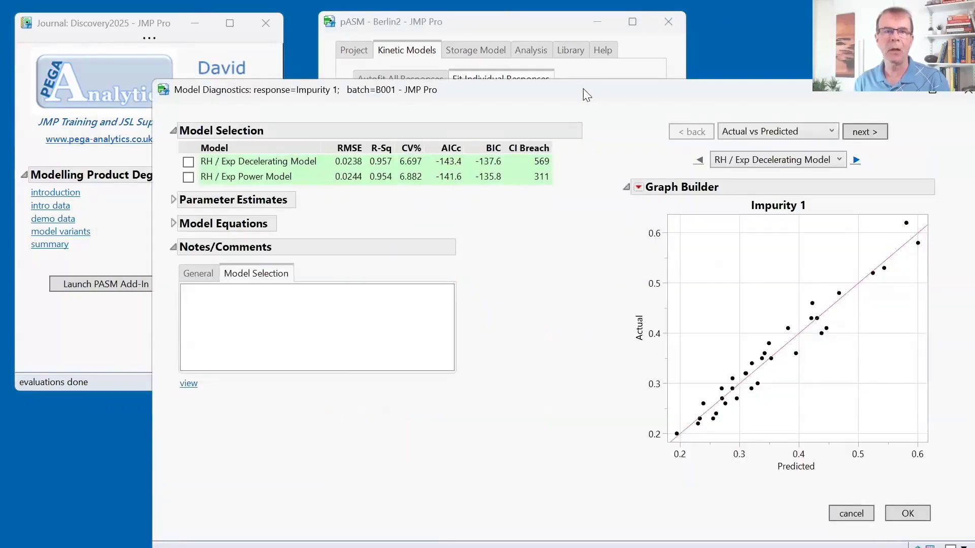
left_click_drag(583, 94, 502, 38)
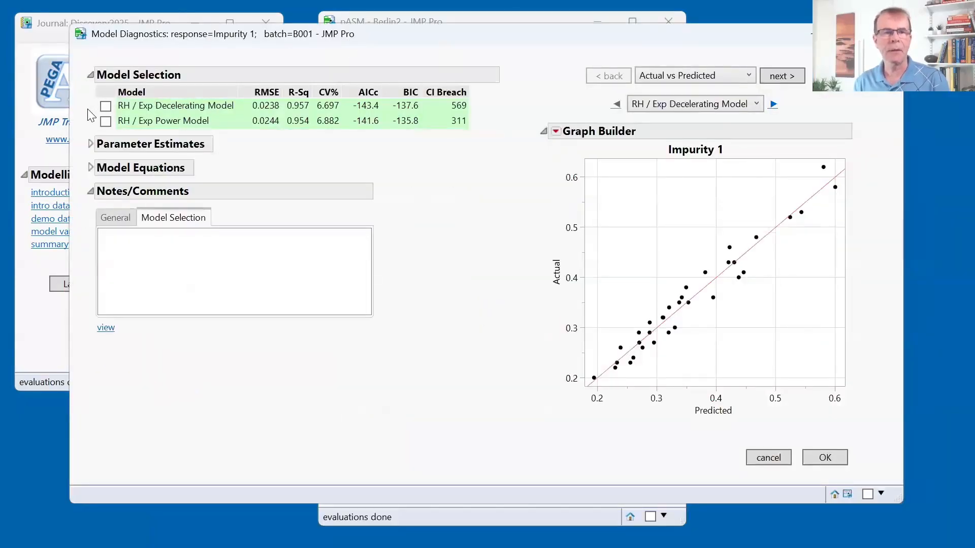
mouse_move(87, 104)
left_mouse_down()
mouse_move(97, 133)
mouse_move(127, 134)
left_mouse_up()
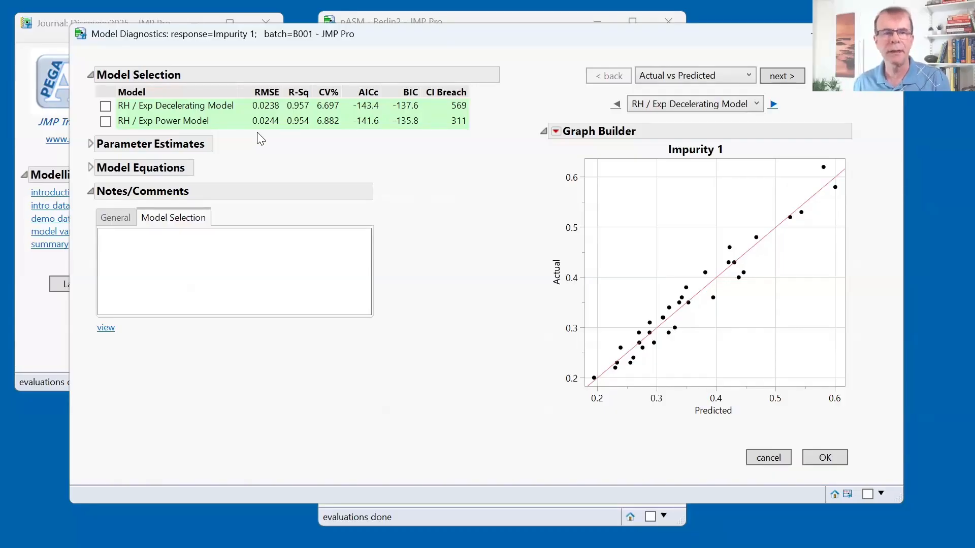
mouse_move(258, 133)
left_mouse_down()
mouse_move(296, 137)
mouse_move(319, 116)
mouse_move(321, 90)
left_mouse_up()
mouse_move(263, 76)
left_mouse_down()
mouse_move(234, 99)
mouse_move(236, 122)
mouse_move(264, 140)
left_mouse_up()
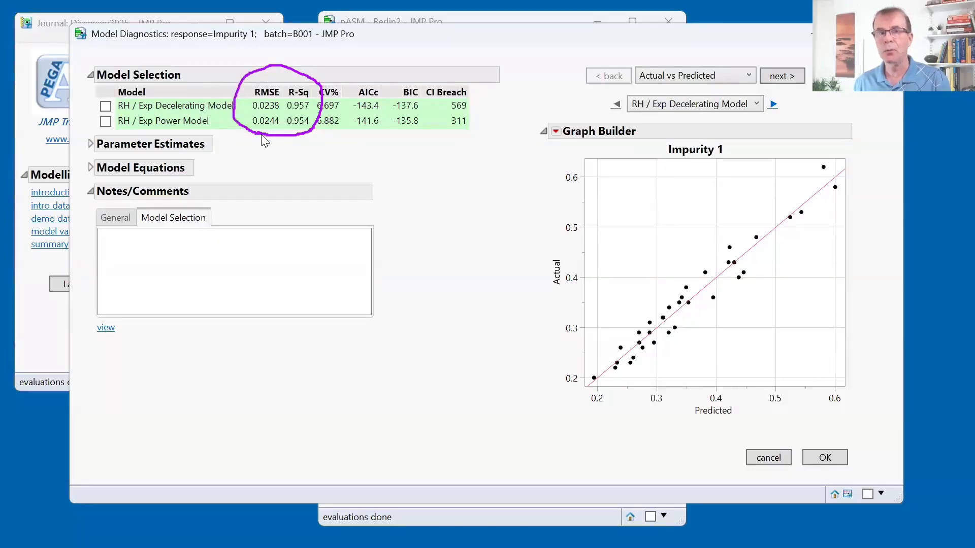
key("Escape")
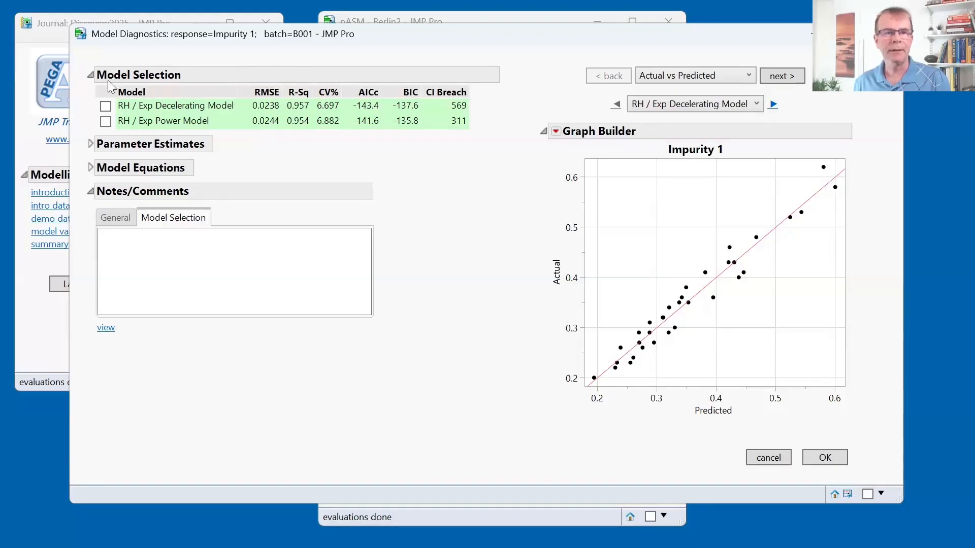
Collapse the Model Selection and Notes/Comments sections of the model diagnostics.
left_click(89, 76)
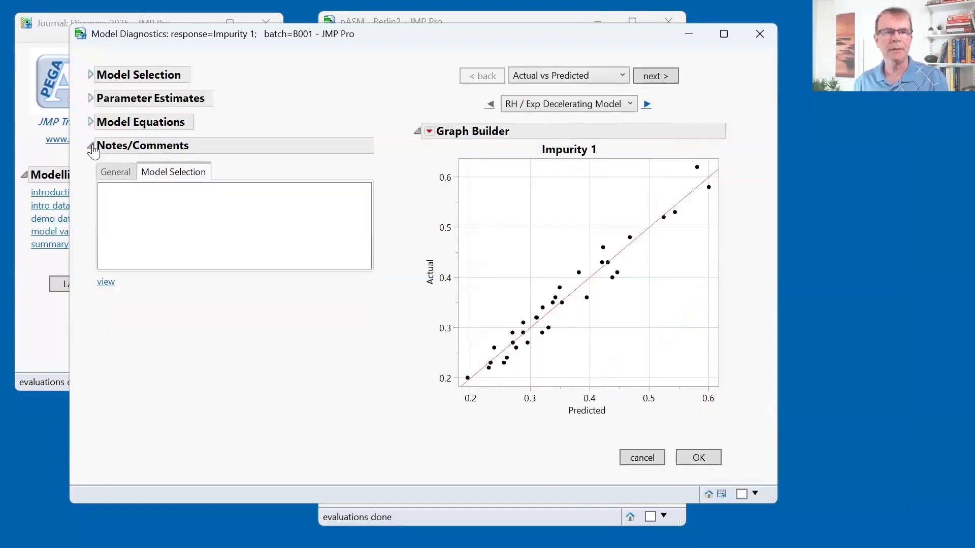
left_click(93, 147)
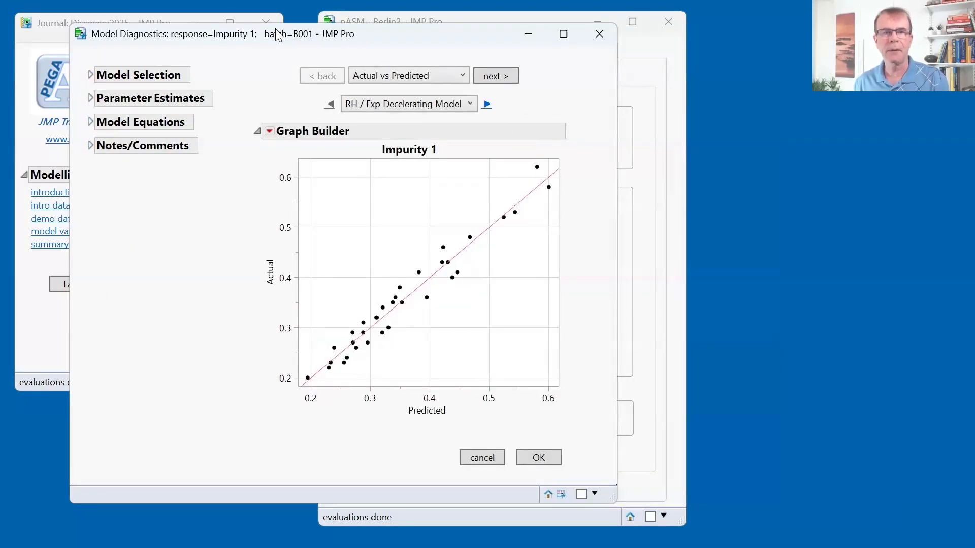
left_click_drag(276, 30, 359, 37)
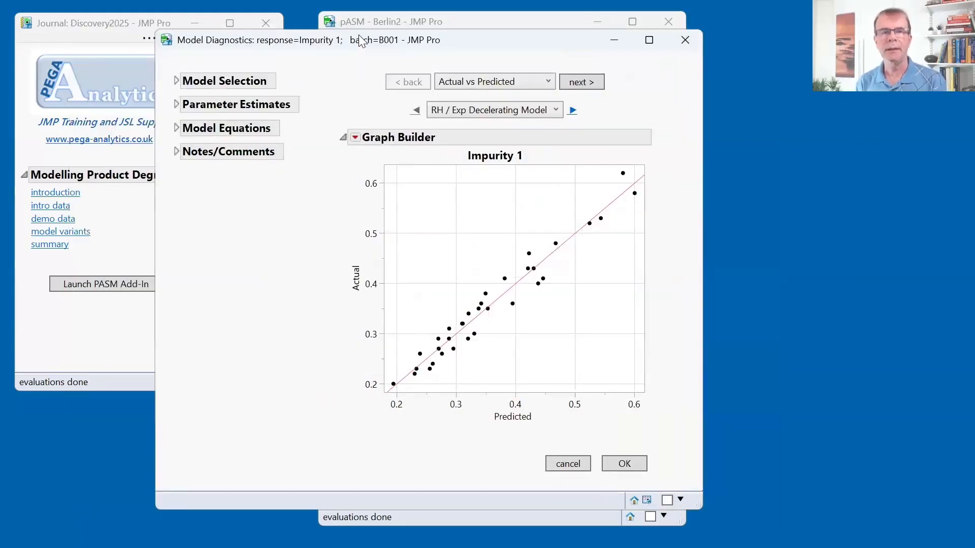
Show the Actual vs Predicted plots of all models side by side, briefly checking the Model Selection statistics.
left_click(491, 82)
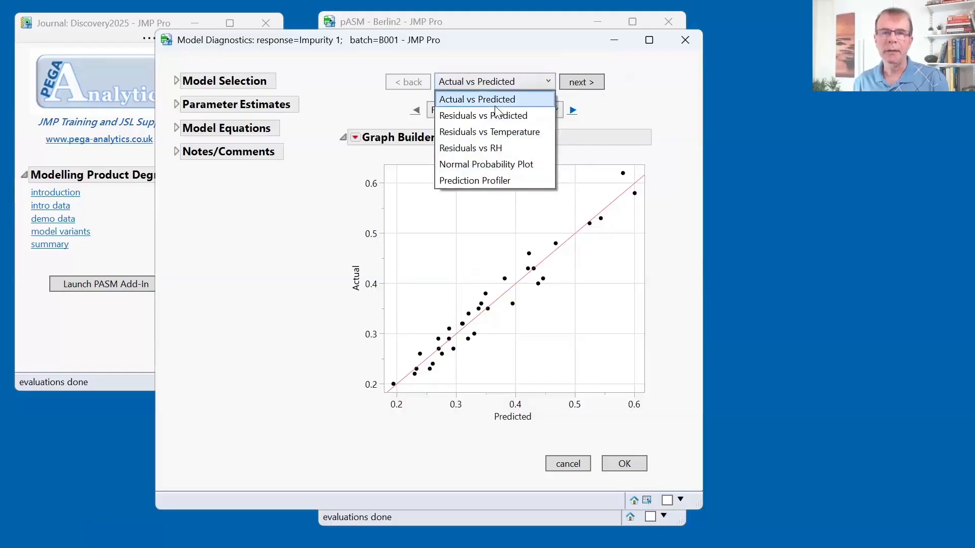
left_click(608, 108)
left_click(528, 110)
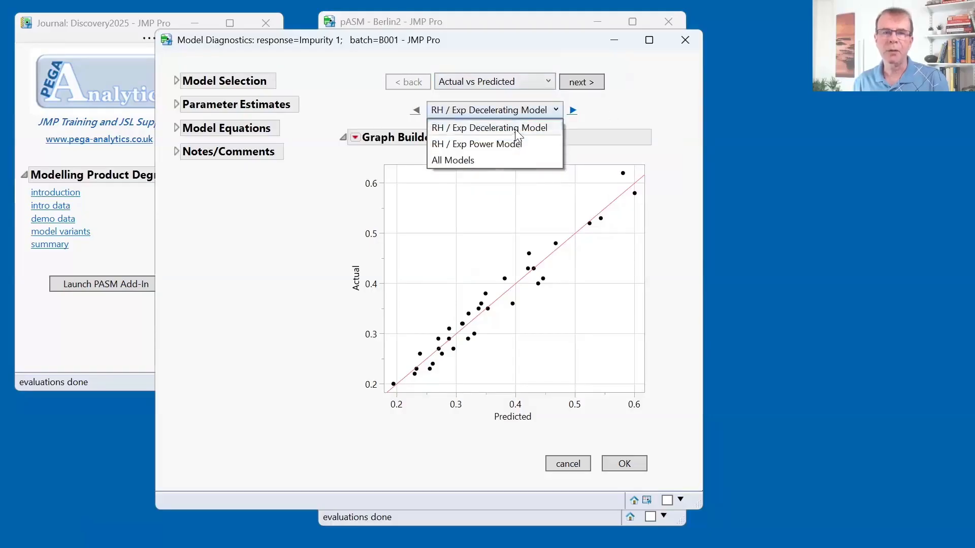
left_click(620, 113)
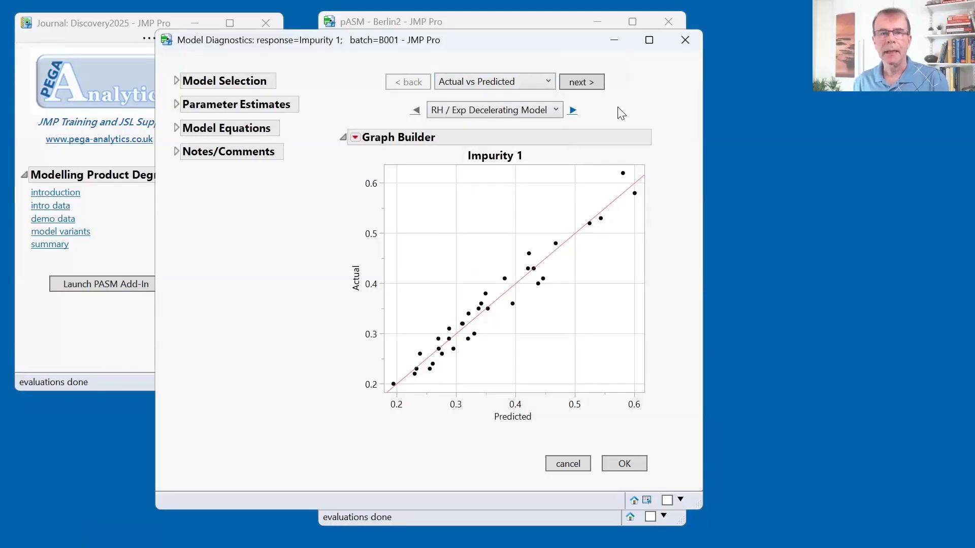
left_click(494, 111)
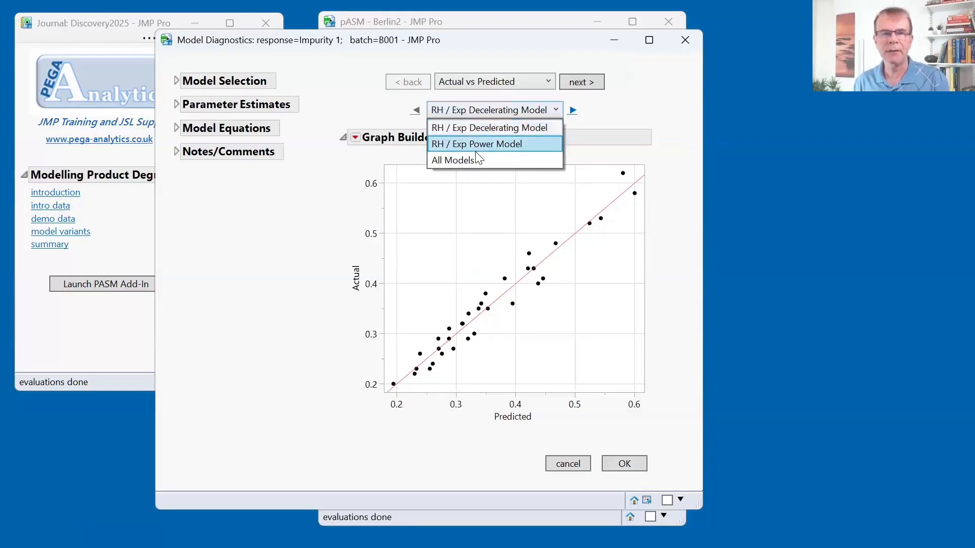
left_click(475, 160)
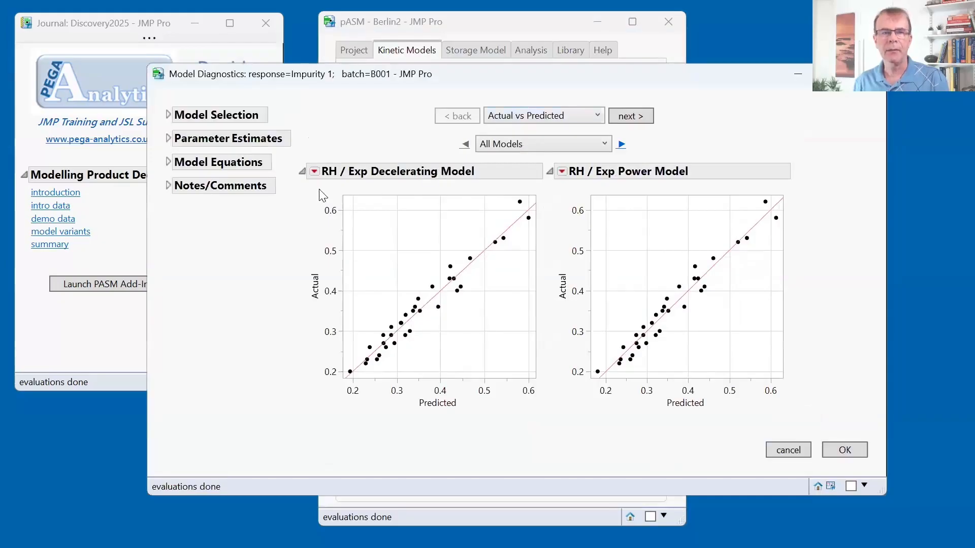
left_click(167, 117)
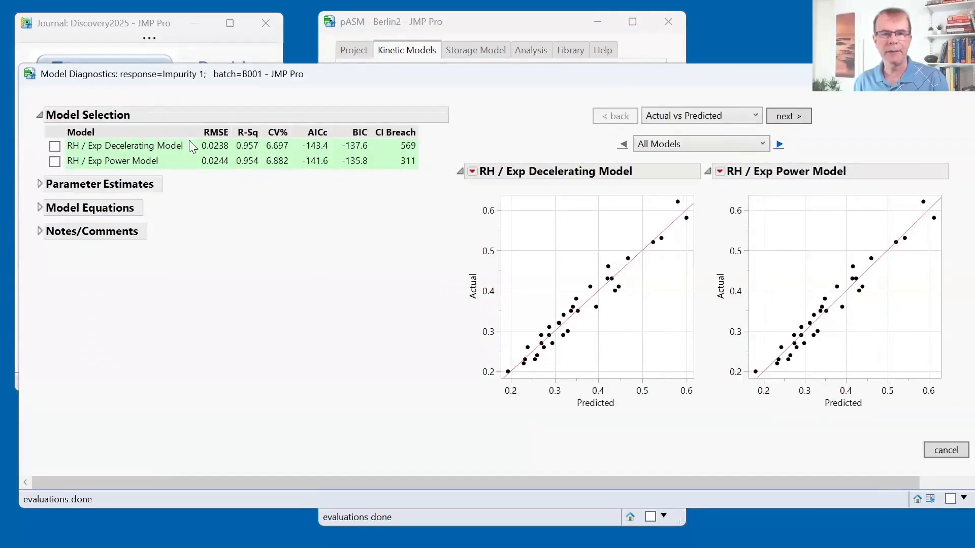
left_click(41, 118)
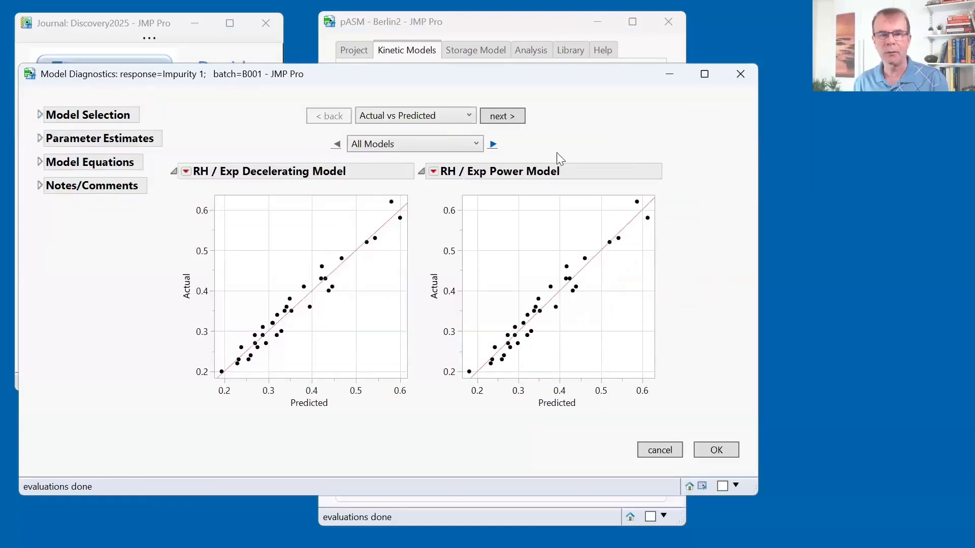
left_click_drag(570, 81, 600, 84)
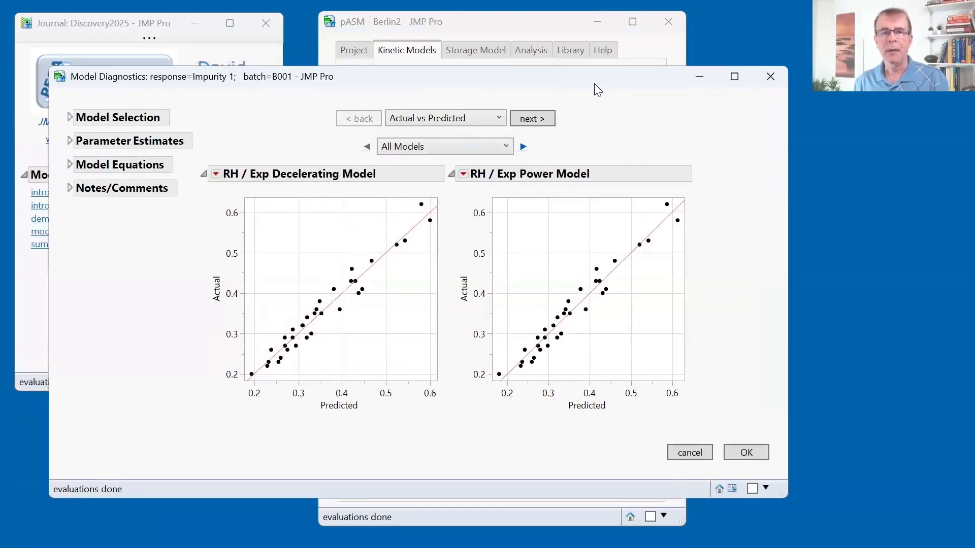
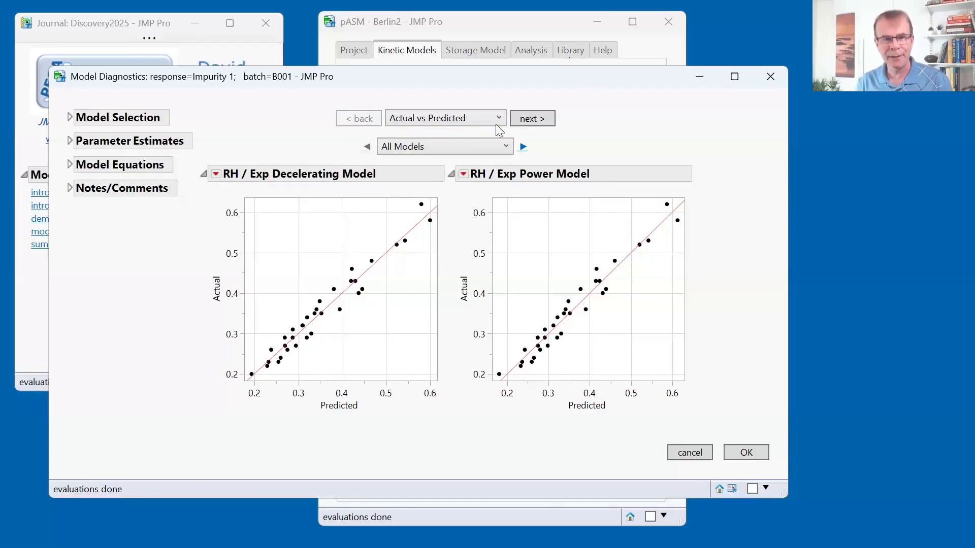
Highlight the lowest data point in both Actual vs Predicted plots, clear the highlight, and switch the diagnostics to the Normal Probability Plot.
left_click_drag(260, 356, 247, 387)
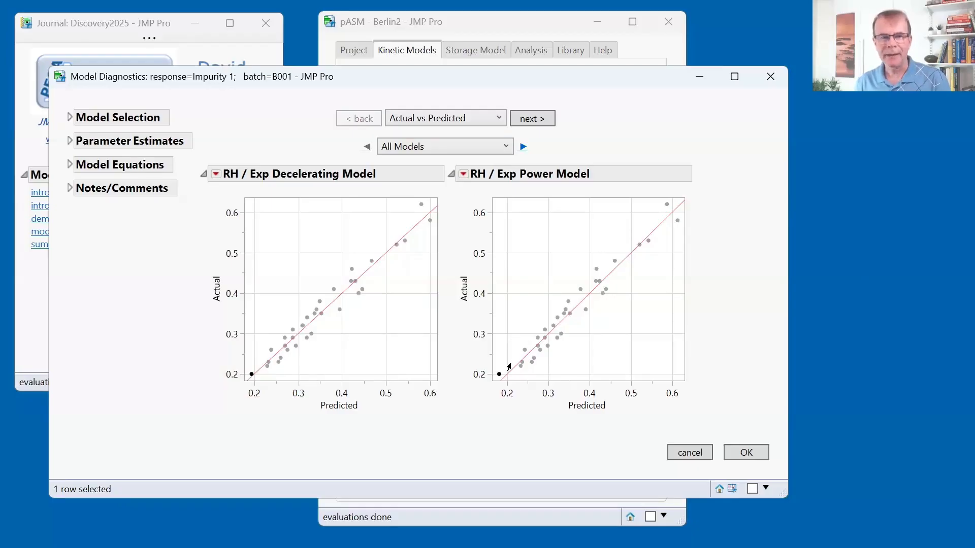
left_click(511, 332)
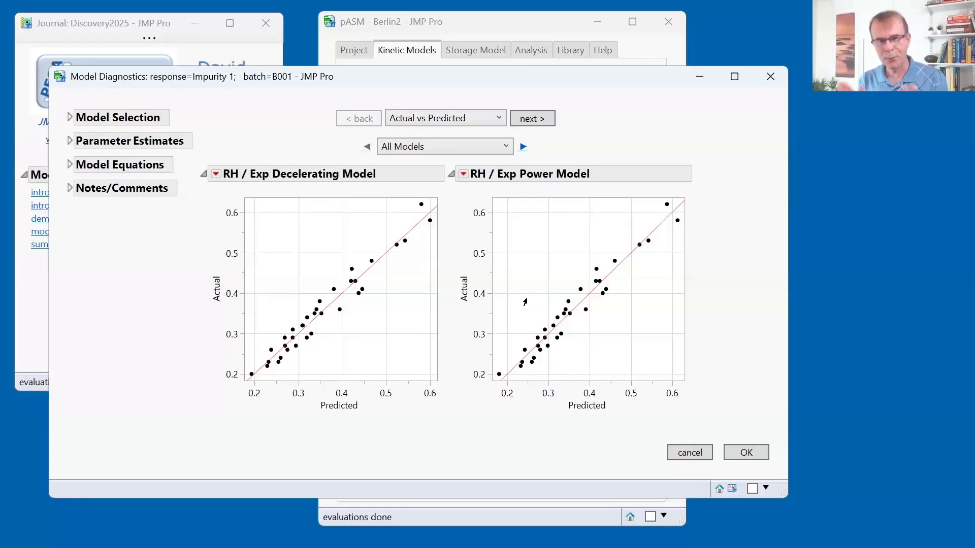
left_click(462, 121)
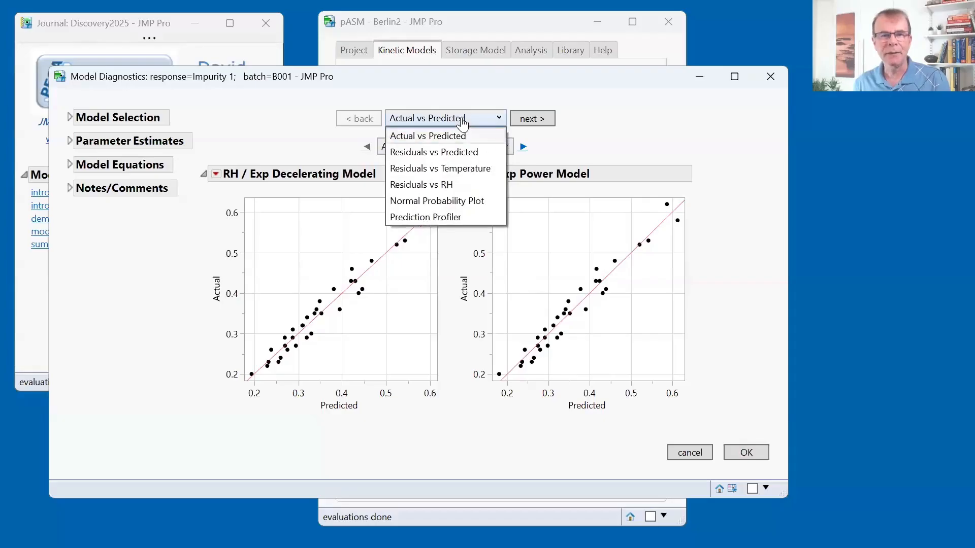
left_click(432, 201)
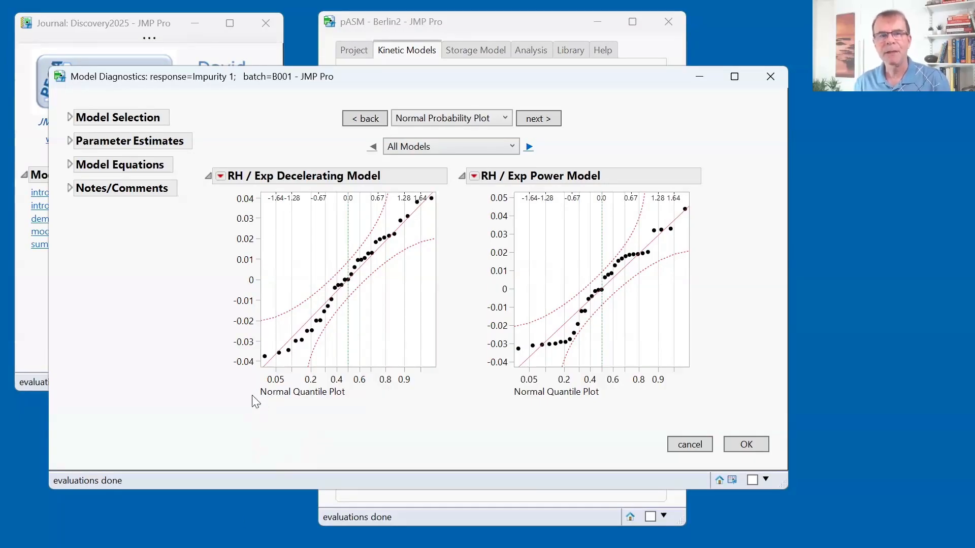
Show the Prediction Profiler for both models and set its conditions to 25 °C and 65 %RH.
left_click(431, 120)
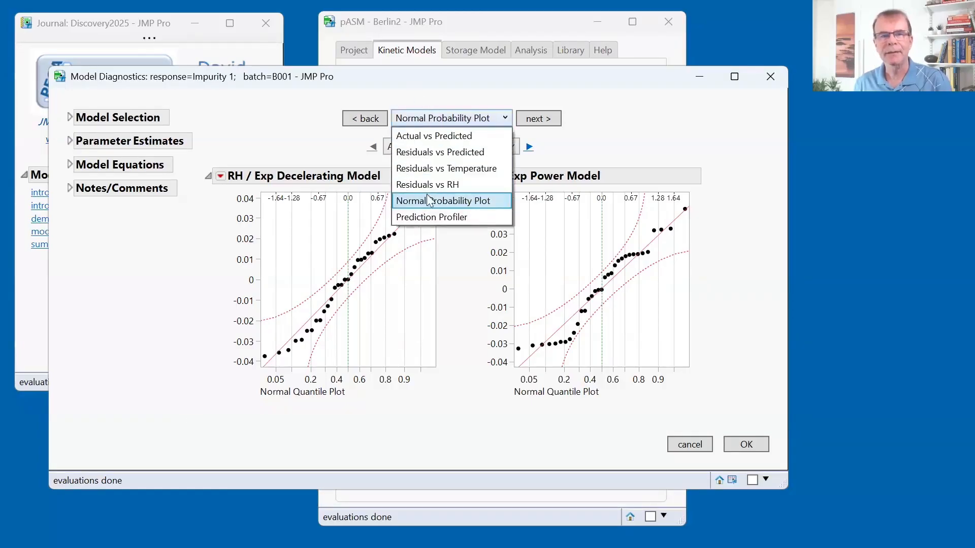
left_click(436, 216)
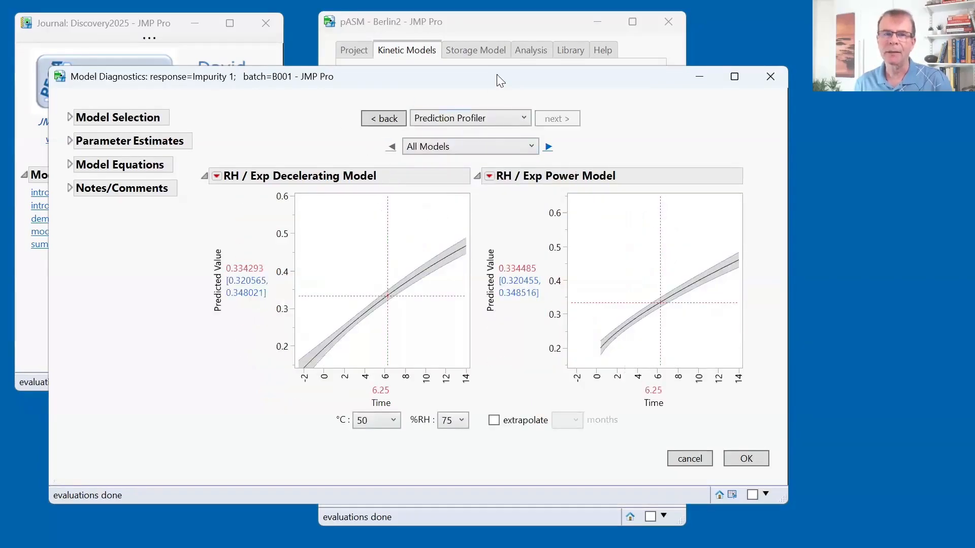
left_click_drag(496, 77, 509, 64)
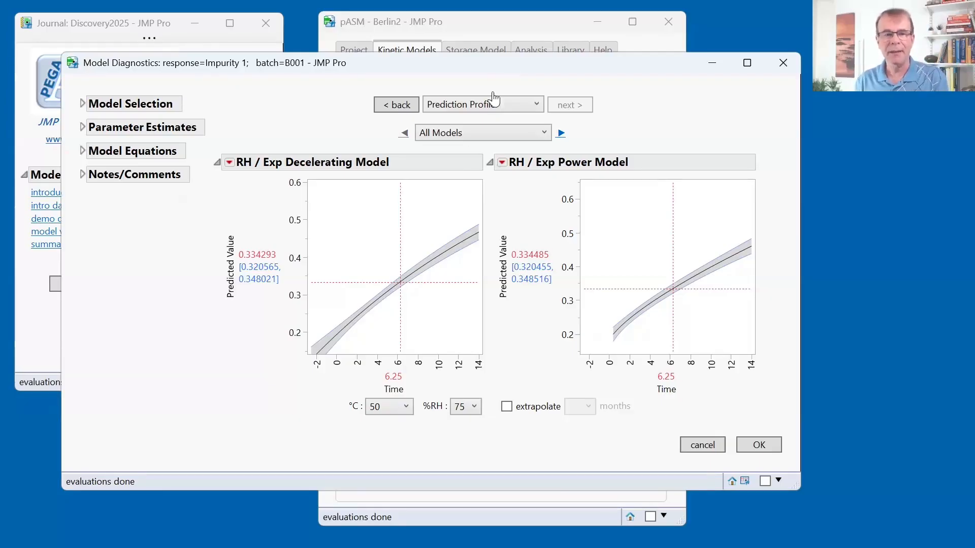
mouse_move(376, 438)
left_mouse_down()
mouse_move(419, 431)
mouse_move(402, 391)
mouse_move(359, 403)
mouse_move(366, 420)
left_mouse_up()
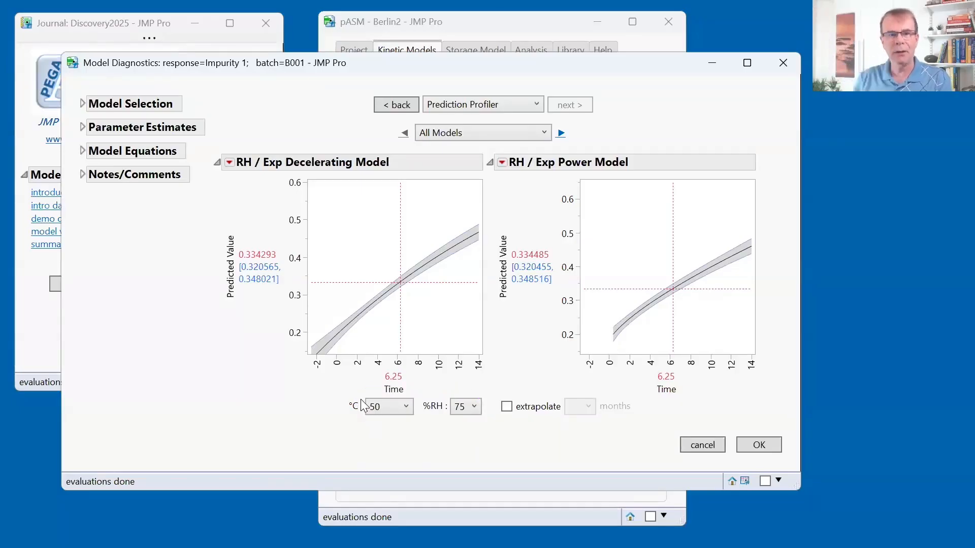
left_click(392, 415)
left_click(390, 424)
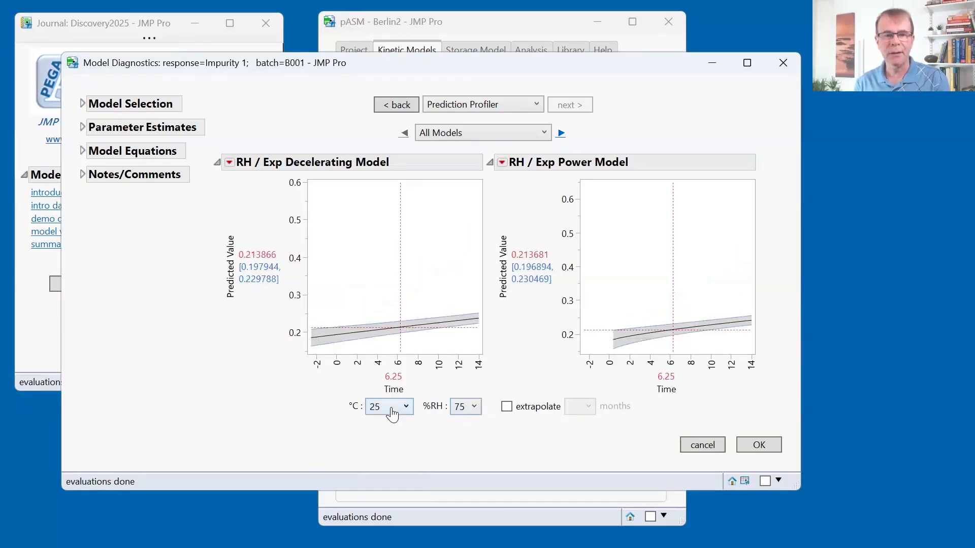
left_click(465, 408)
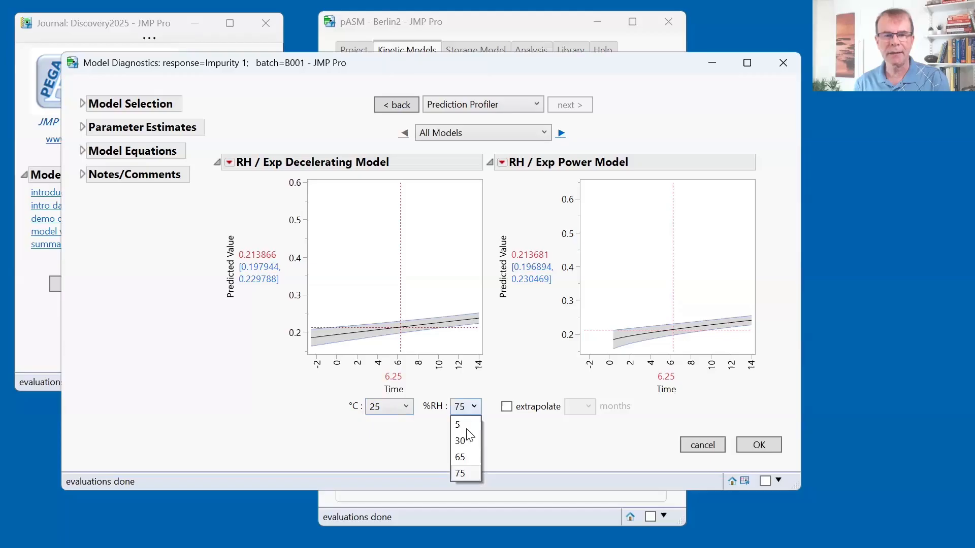
left_click(462, 456)
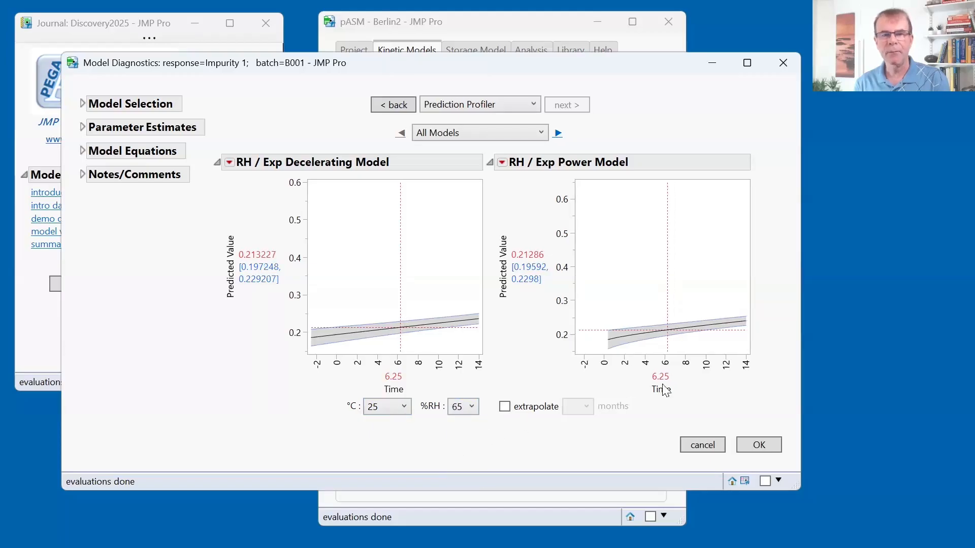
Extend the time axis of the RH / Exp Power Model profiler, and turn on extrapolation to 24 months.
left_click_drag(736, 358, 662, 359)
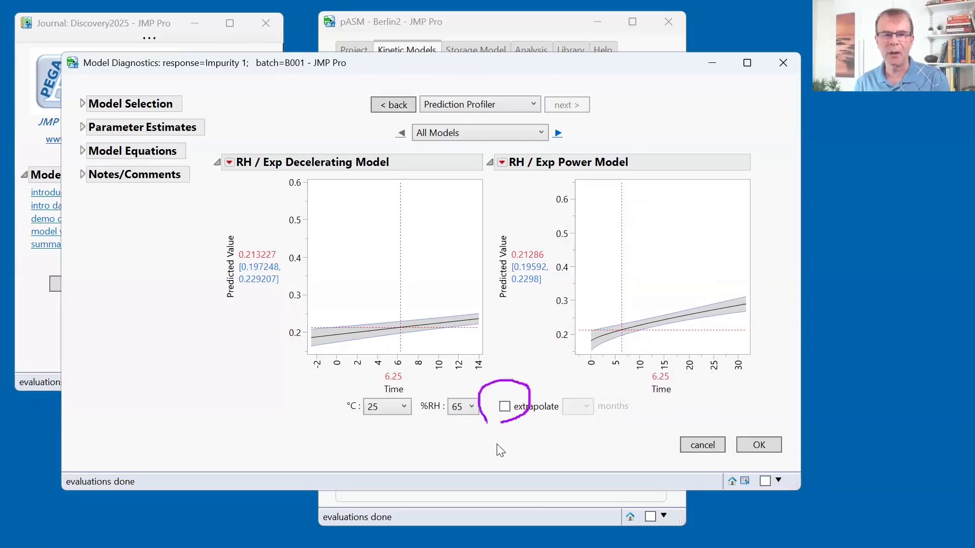
left_click(504, 406)
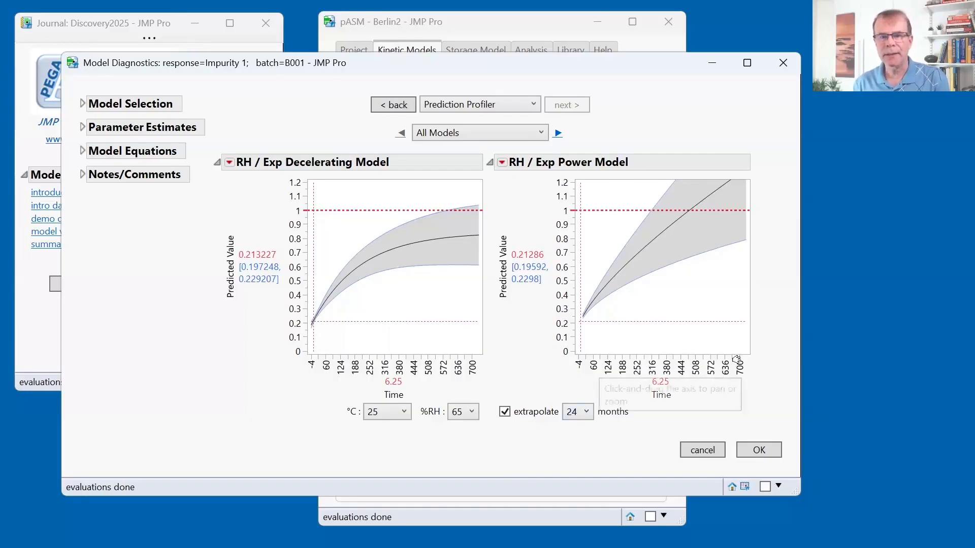
Shorten the time axes of both profilers so each upper confidence bound meets the limit of 1 at the plot's end.
left_click_drag(746, 357, 788, 358)
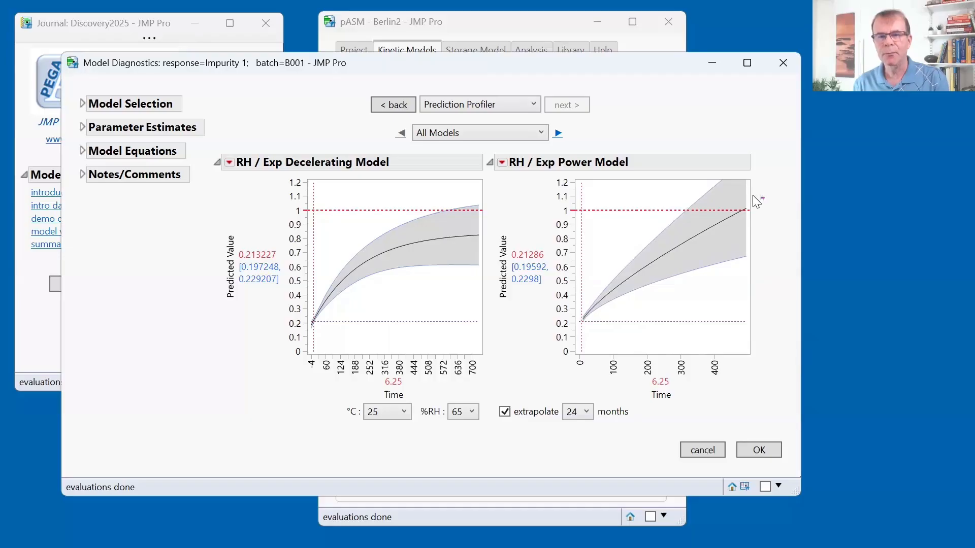
mouse_move(763, 197)
left_mouse_down()
mouse_move(740, 196)
mouse_move(784, 219)
mouse_move(758, 200)
left_mouse_up()
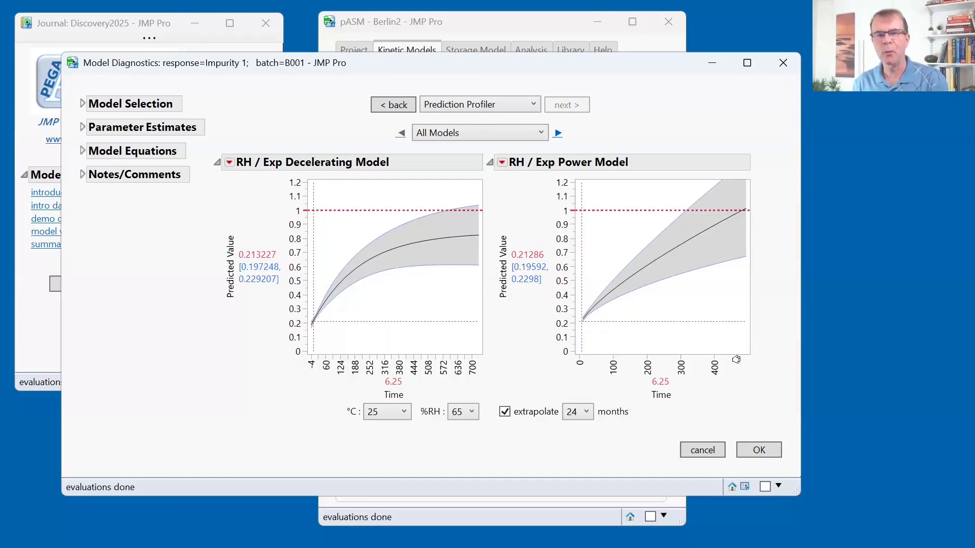
left_click_drag(743, 356, 799, 354)
mouse_move(760, 201)
left_mouse_down()
mouse_move(729, 213)
mouse_move(766, 223)
mouse_move(759, 195)
left_mouse_up()
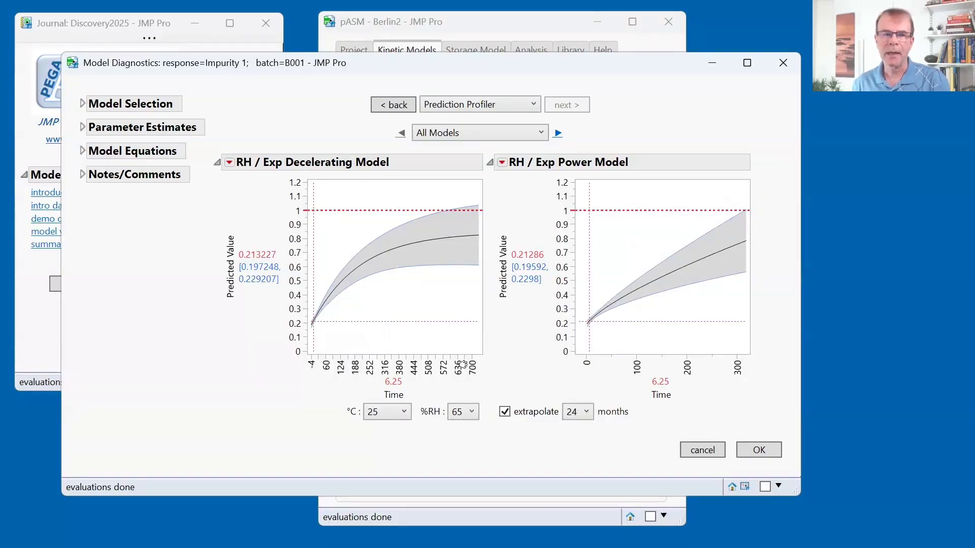
left_click_drag(468, 363, 500, 361)
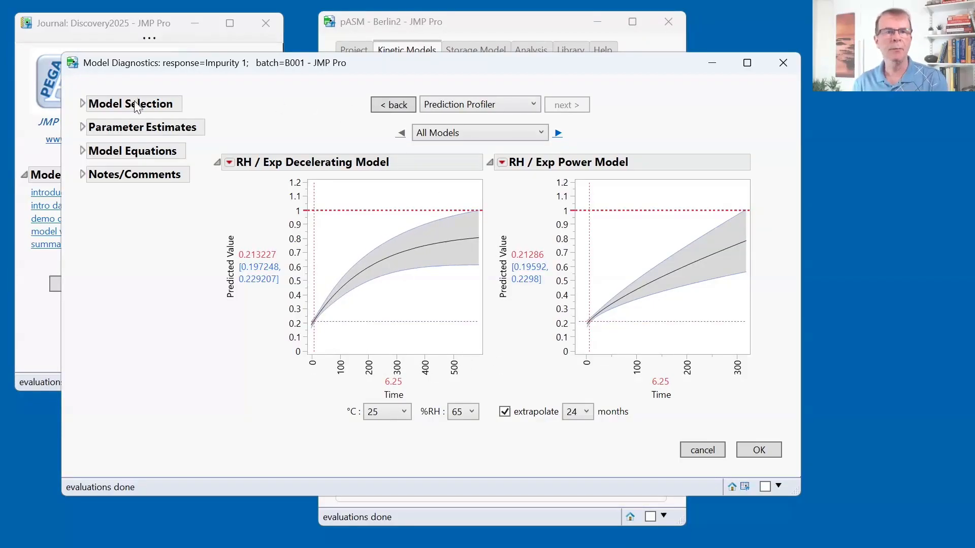
Expand the Model Selection statistics and compare both models' CI Breach values with their profiler curves.
left_click(83, 103)
left_click_drag(384, 169, 438, 124)
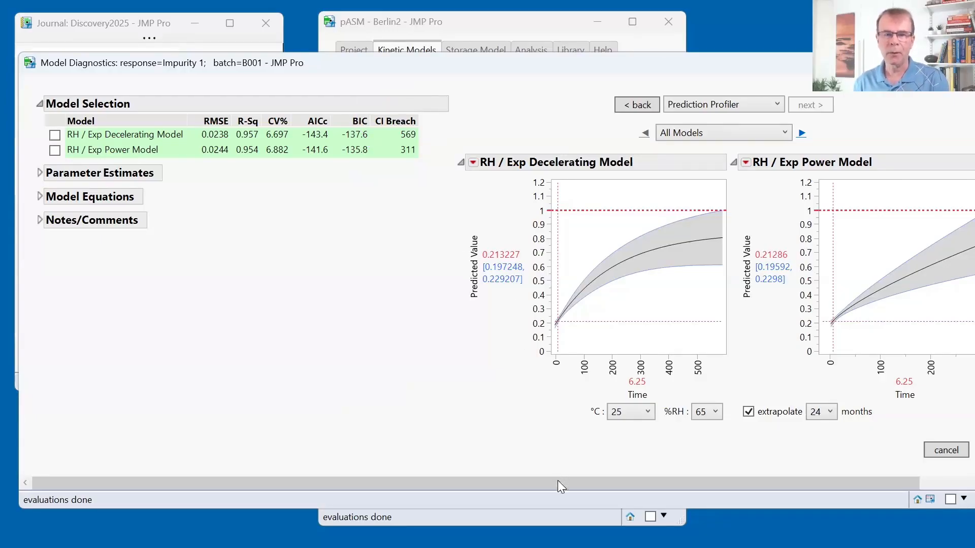
left_click_drag(558, 480, 653, 489)
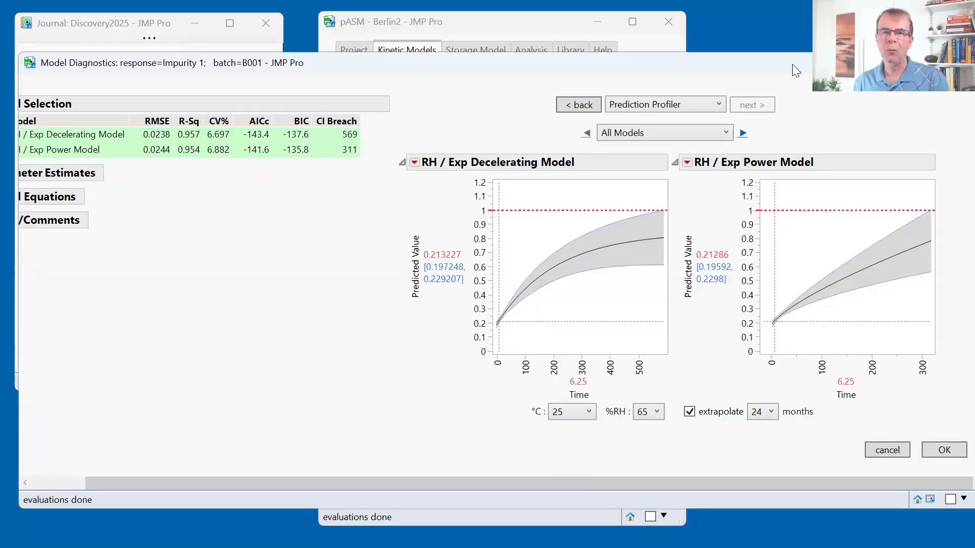
left_click_drag(805, 64, 792, 64)
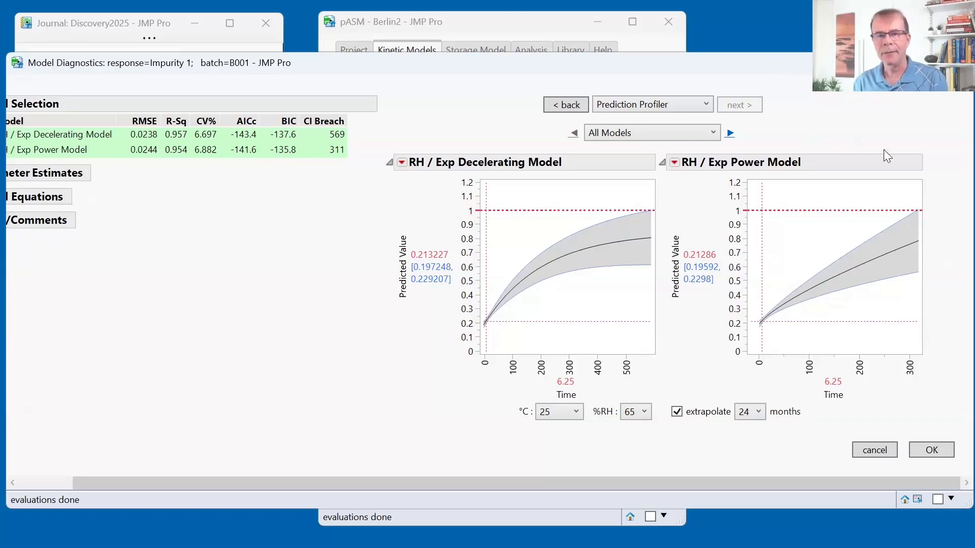
left_click_drag(937, 204, 893, 208)
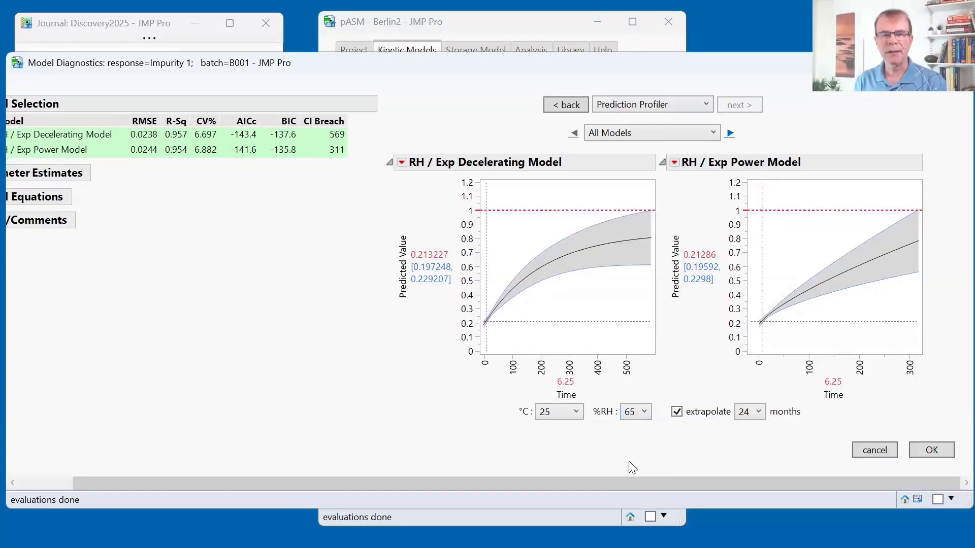
left_click_drag(641, 483, 488, 477)
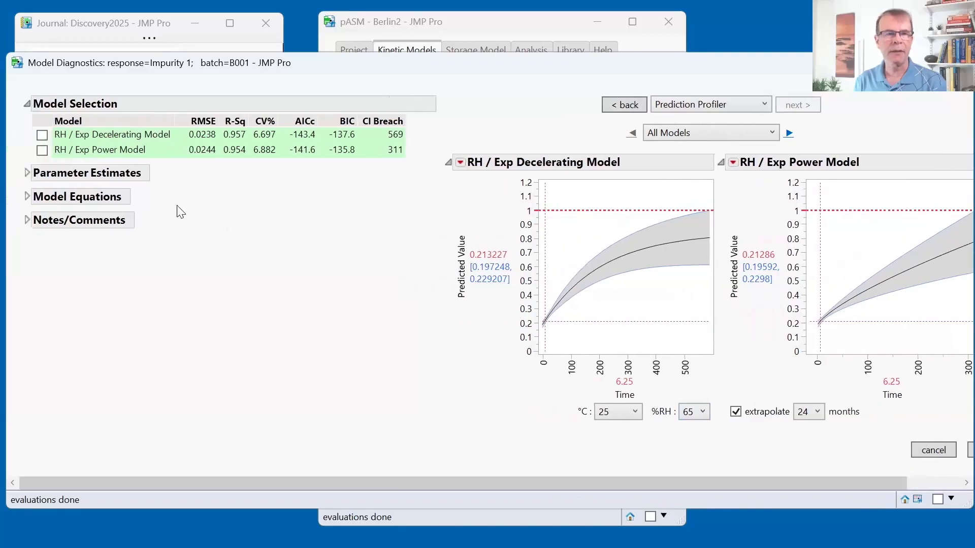
Choose the RH / Exp Power Model and review the explanation for the rationale Risk-based assessment of 'green-zone' models.
left_click(42, 150)
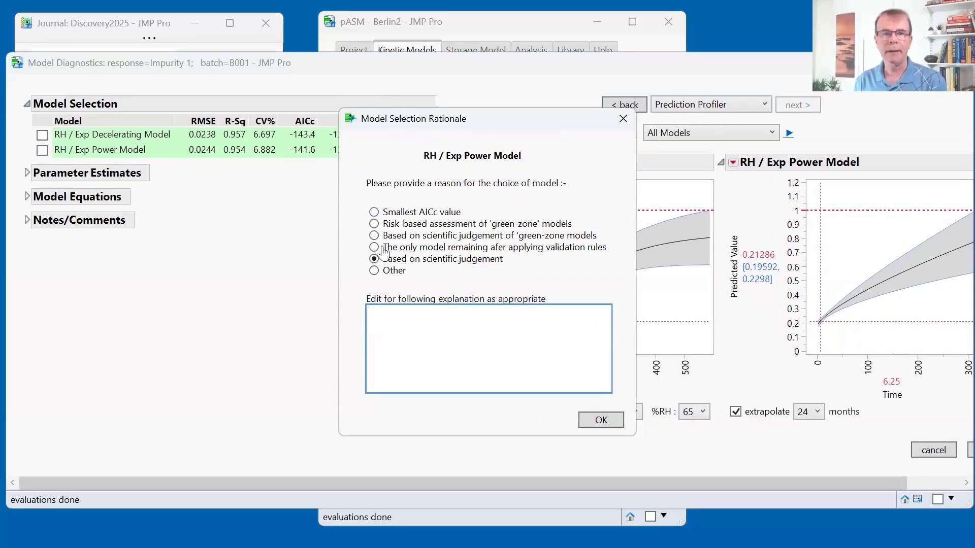
left_click(375, 224)
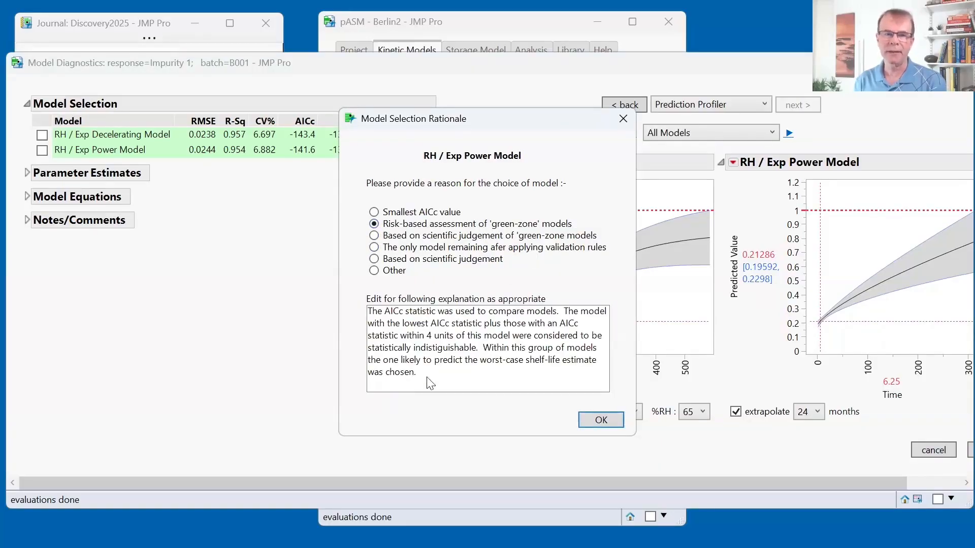
left_click(480, 380)
left_click(481, 380)
left_click_drag(481, 379, 365, 314)
left_click(450, 337)
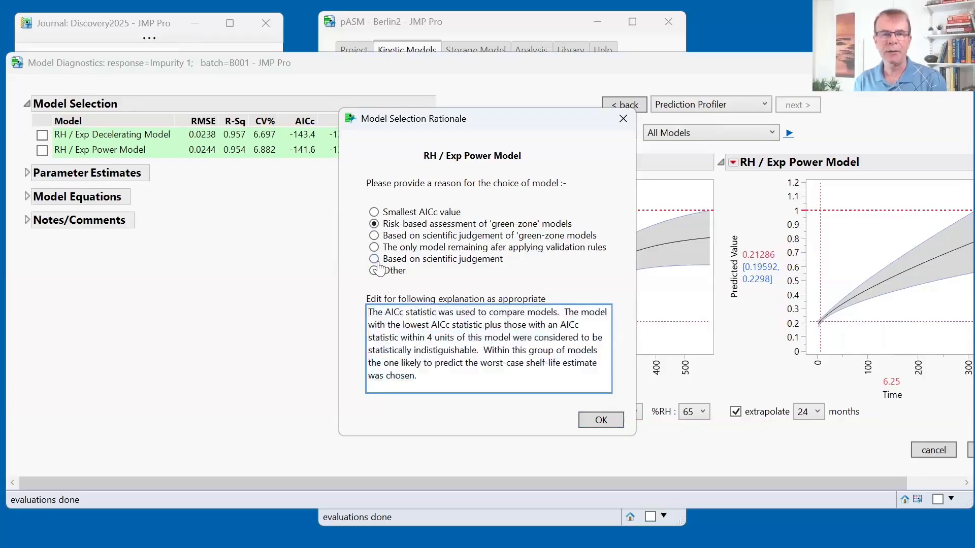
Try the rationale Based on scientific judgement, and try Other with the explanation "i like it".
left_click(374, 260)
left_click(374, 269)
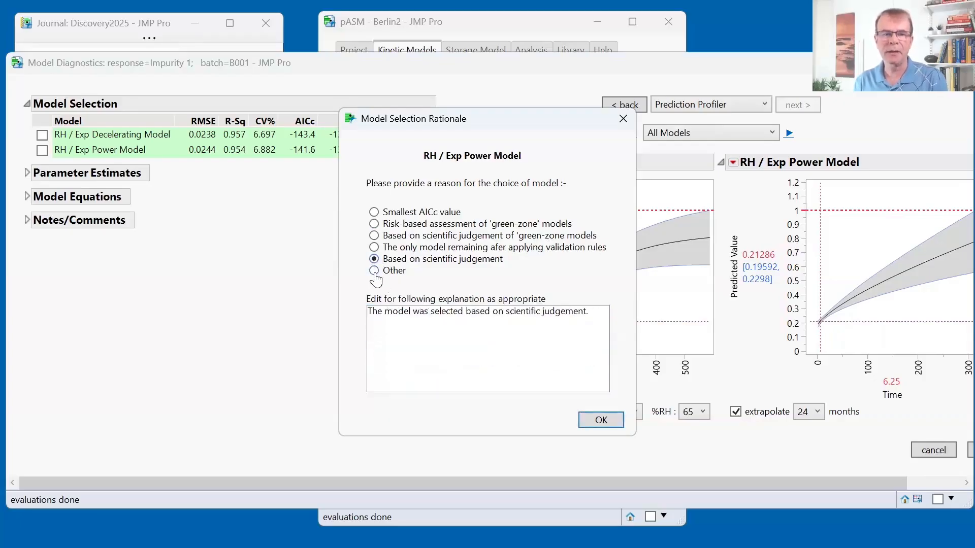
left_click(433, 323)
type("i l")
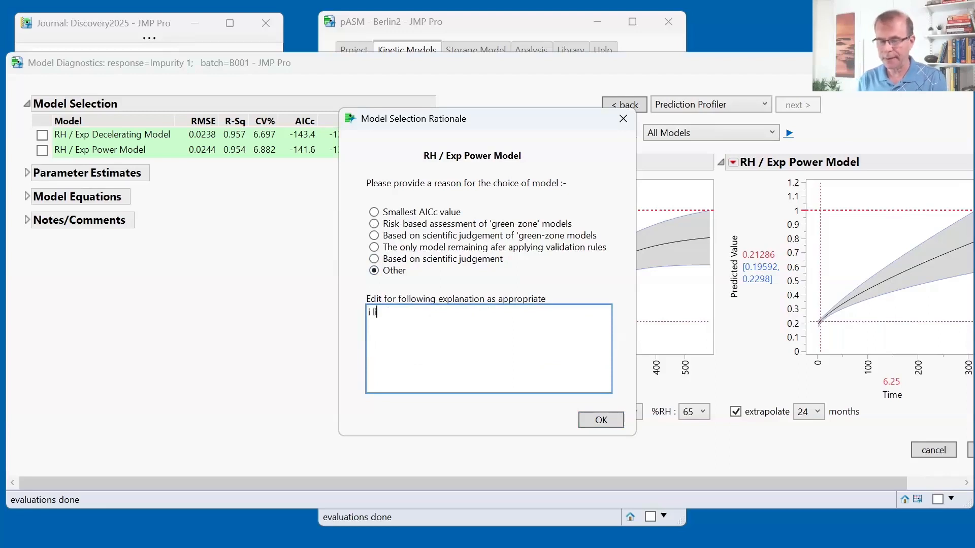
type("ike it")
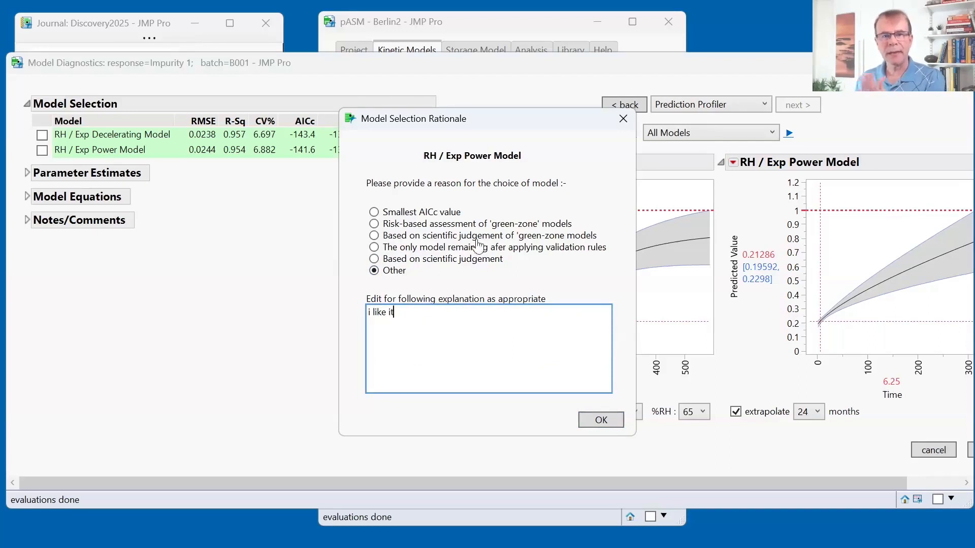
Try the rationale Smallest AICc value and review its standard explanation text.
left_click(374, 212)
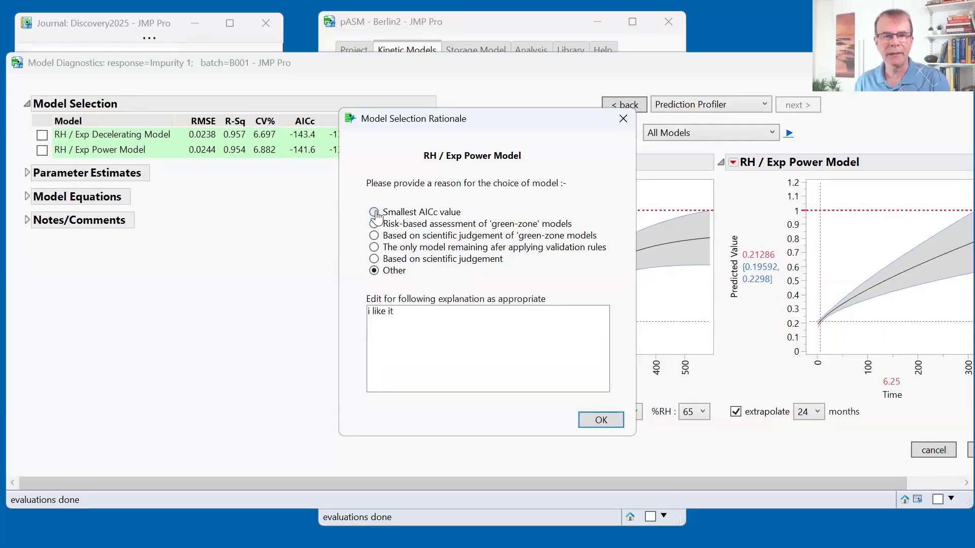
triple_click(563, 330)
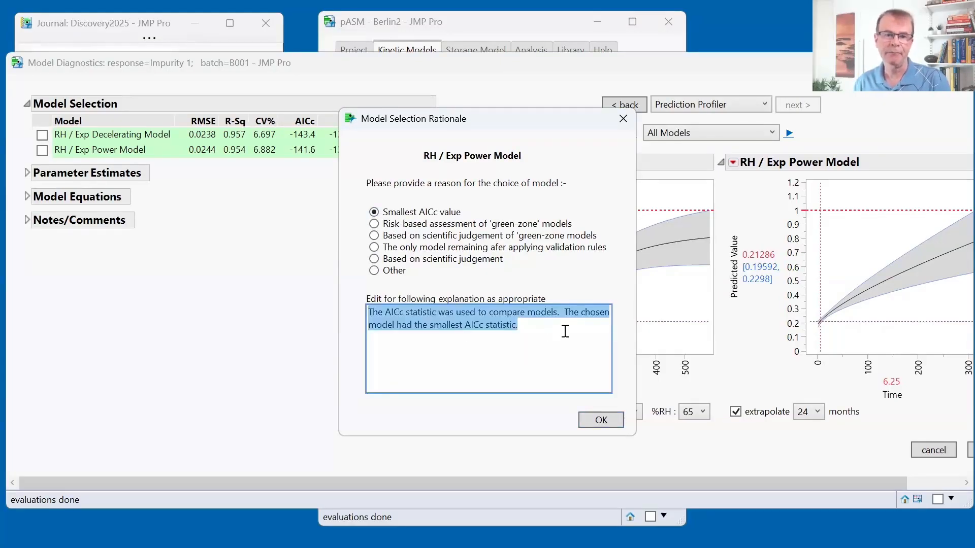
left_click(566, 331)
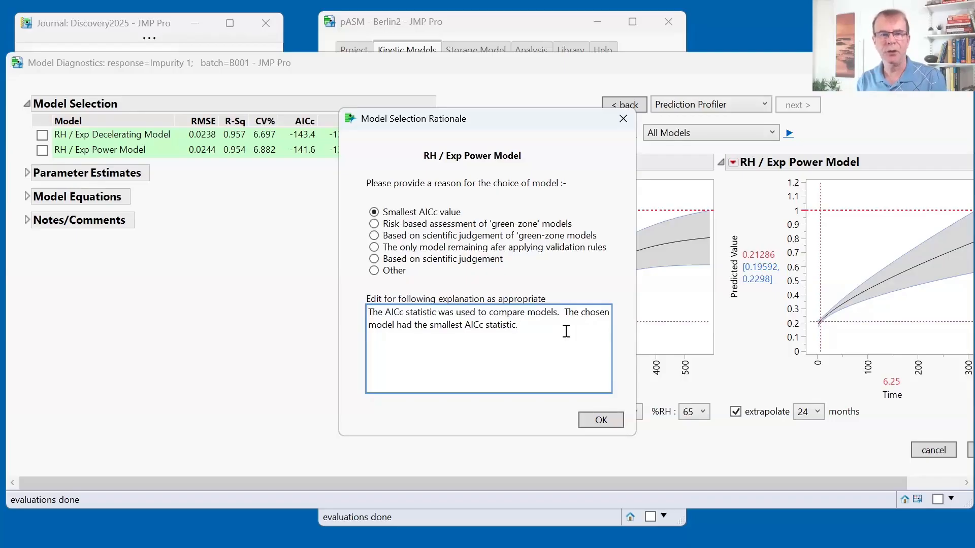
Set the rationale to Risk-based assessment of 'green-zone' models, and accept the RH / Exp Power Model as the preferred Impurity 1 model.
left_click(375, 224)
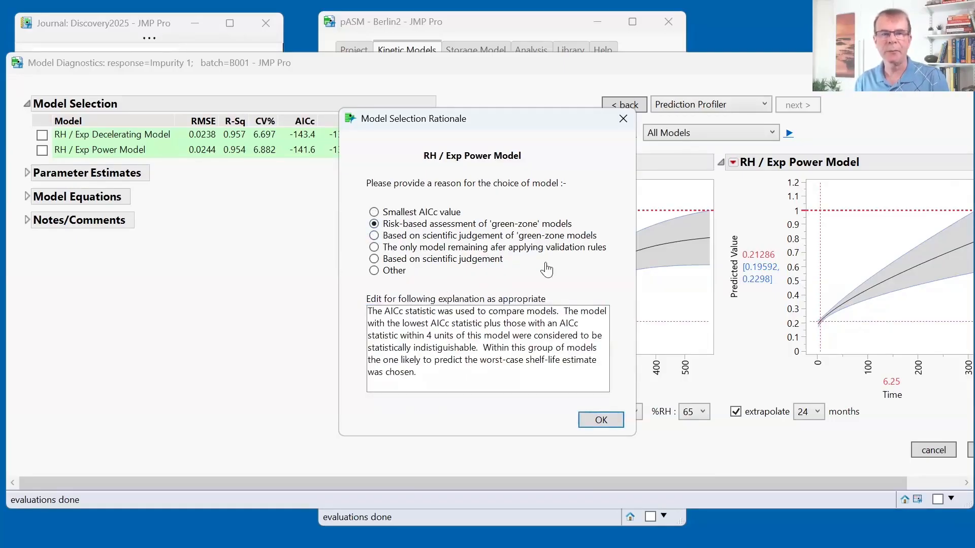
left_click(602, 421)
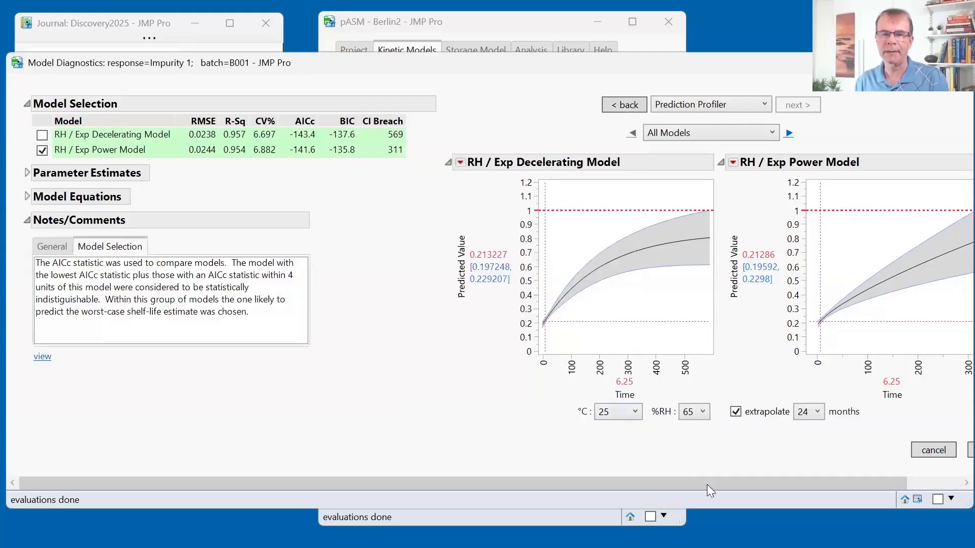
left_click_drag(706, 484, 893, 482)
left_click(924, 449)
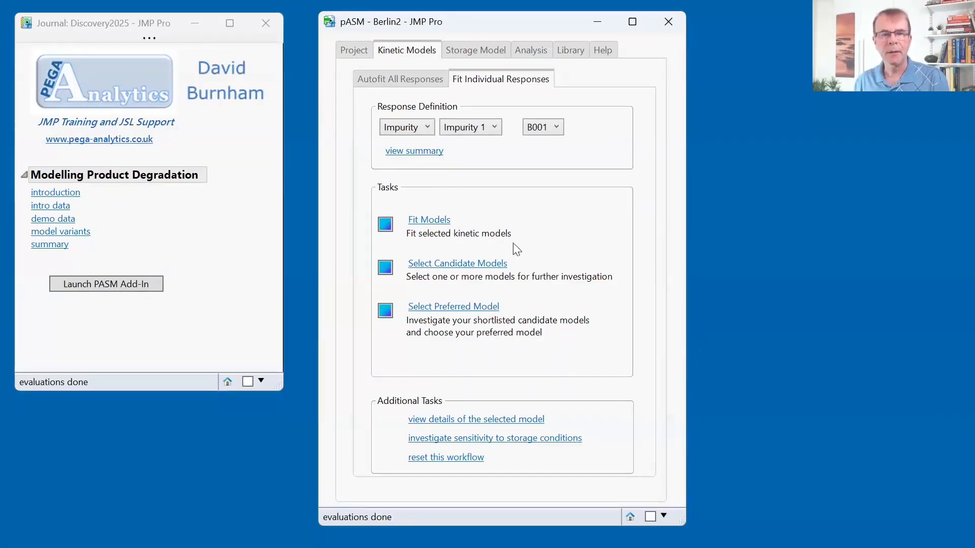
Review the task status of each impurity response in the Model Development Summary and close it.
left_click_drag(361, 215, 362, 336)
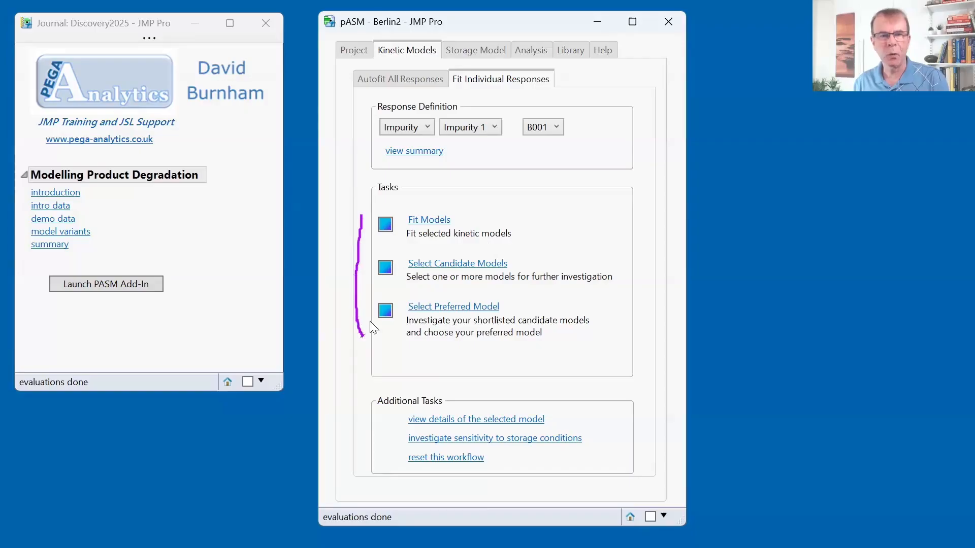
left_click(414, 152)
mouse_move(542, 250)
left_mouse_down()
mouse_move(382, 254)
mouse_move(365, 267)
mouse_move(545, 269)
mouse_move(536, 254)
left_mouse_up()
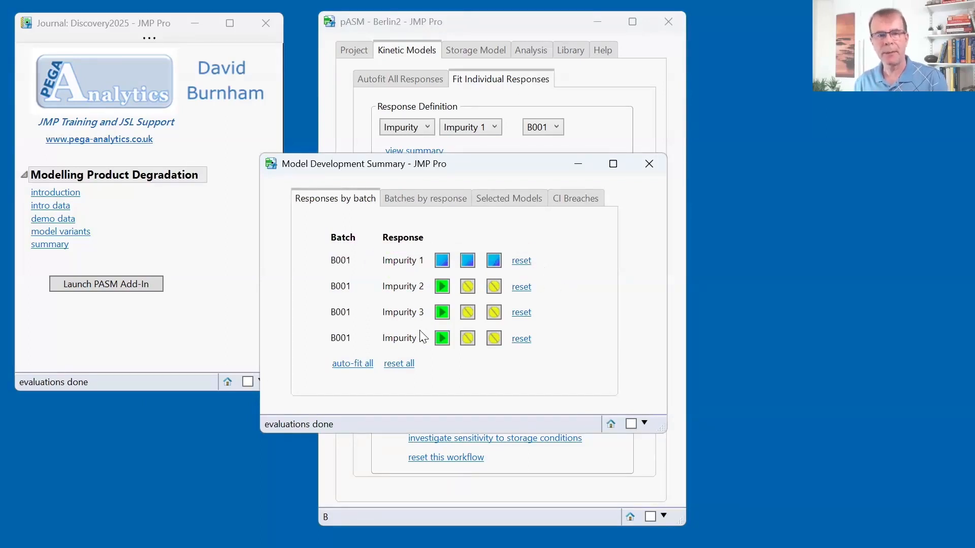
left_click(643, 165)
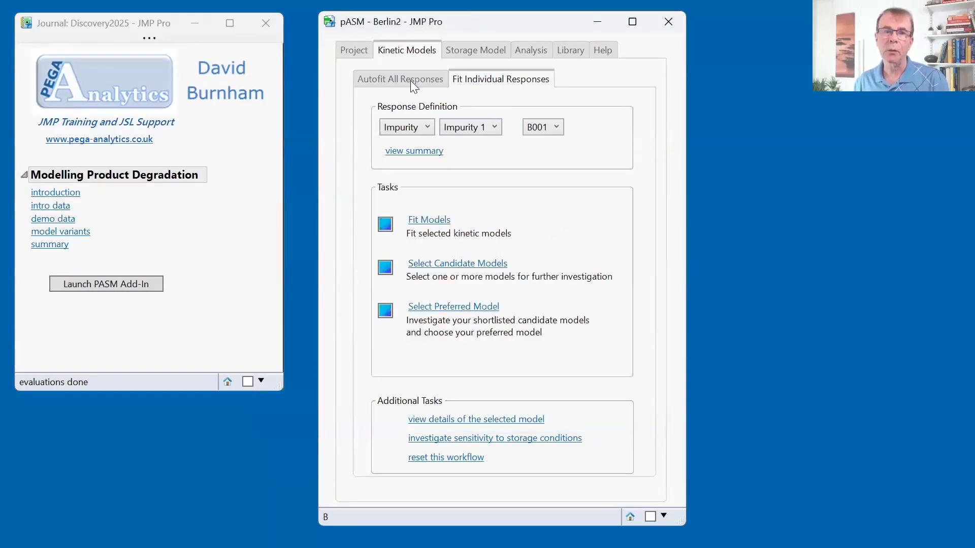
Examine the Autofit Models options for fitting all responses, and dismiss them without running the autofit.
left_click(410, 78)
left_click_drag(366, 122, 418, 119)
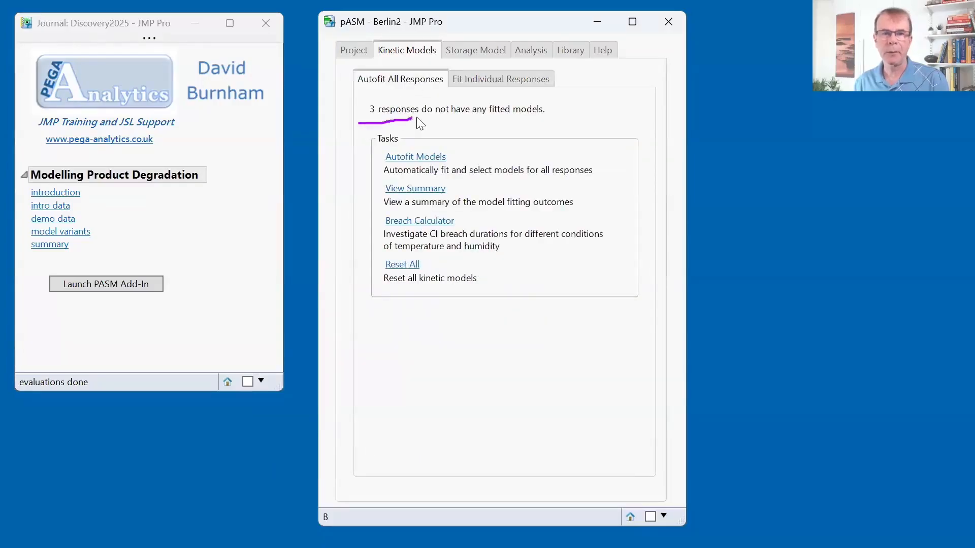
left_click(417, 158)
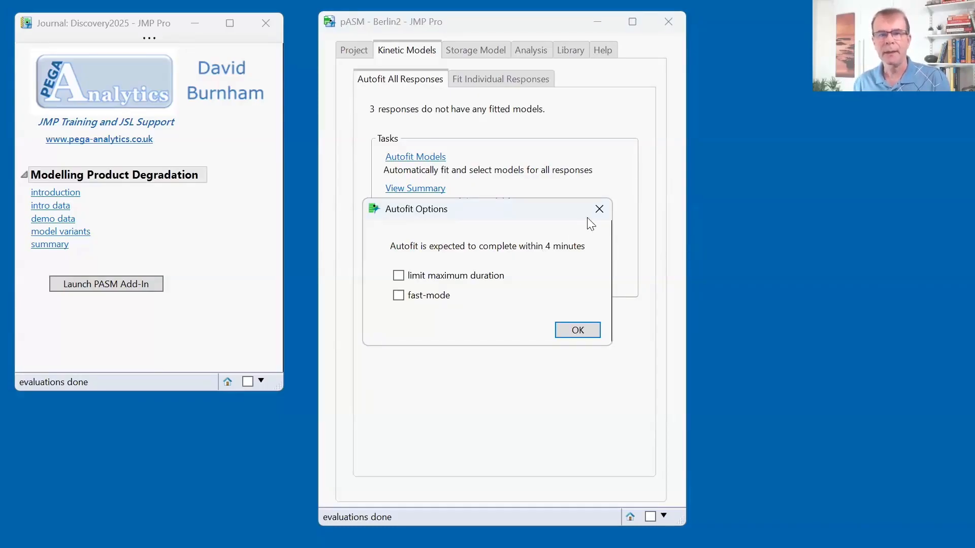
left_click(599, 209)
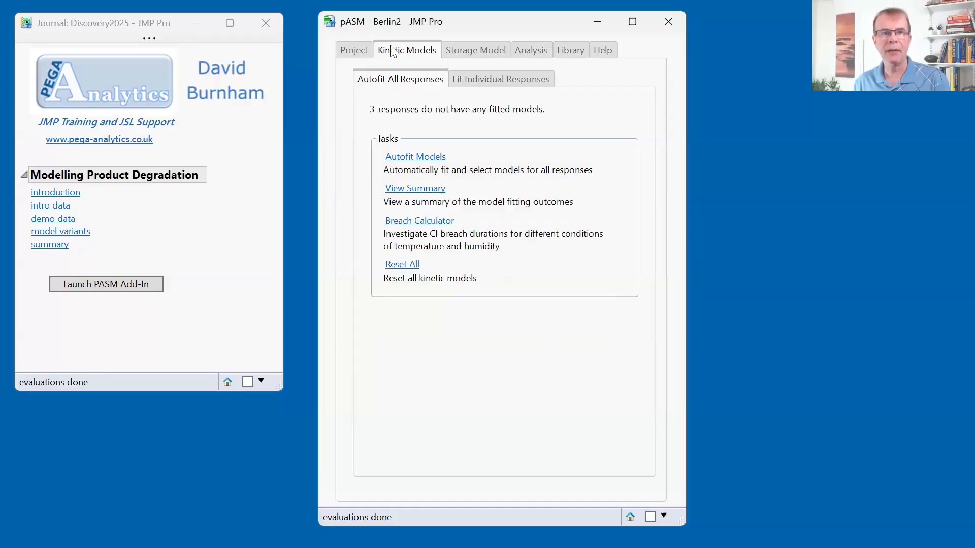
Switch the current project to Berlin.
left_click(366, 51)
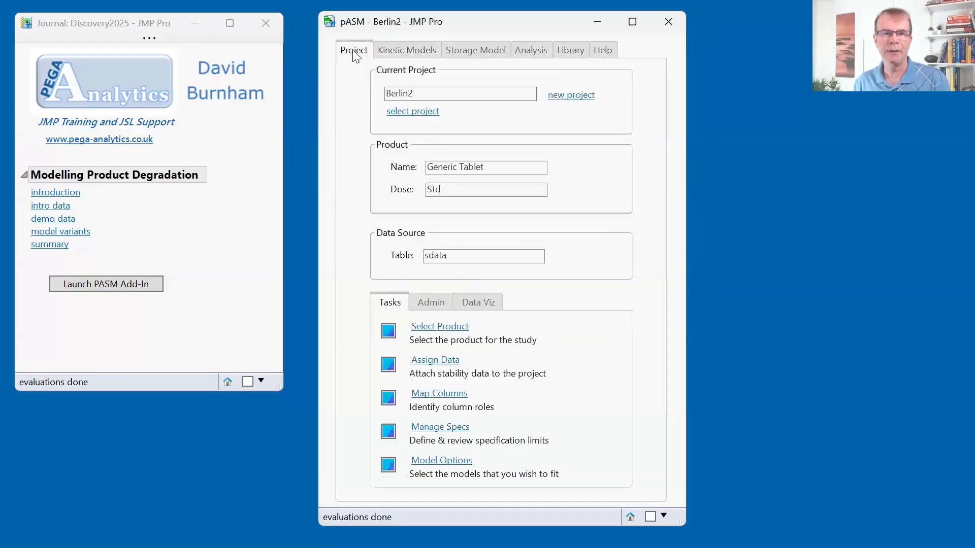
left_click(428, 115)
left_click(427, 154)
left_click(426, 154)
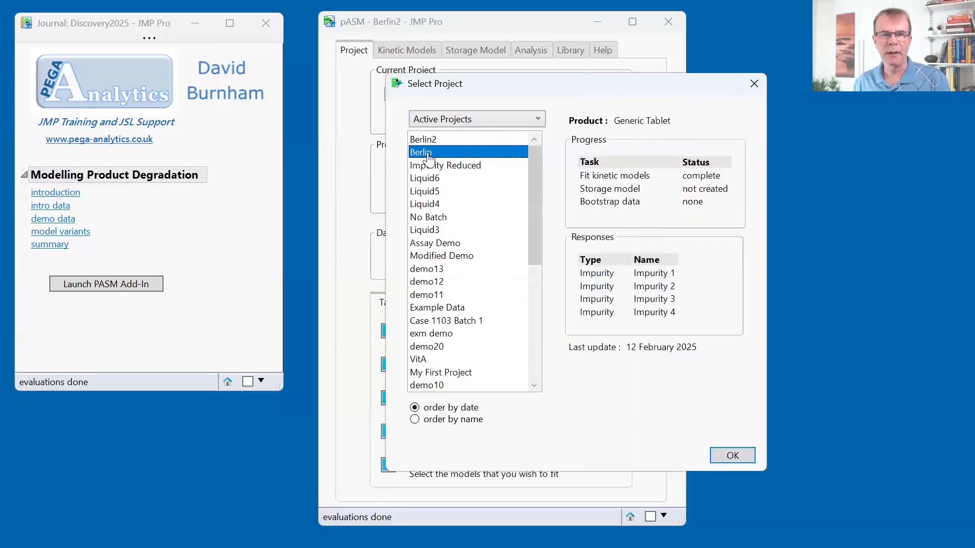
left_click(727, 455)
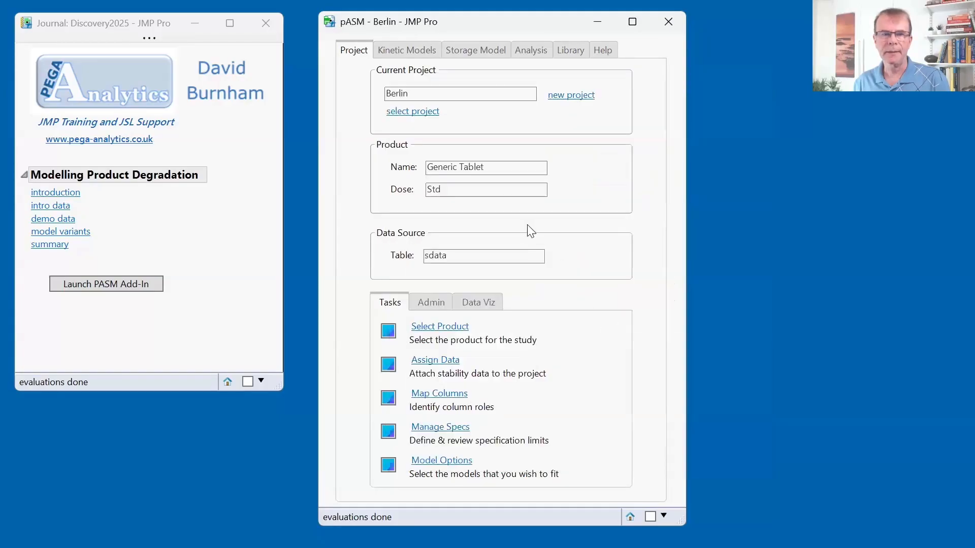
Show the project's autofit summary and examine the CI breach durations, the selected models and the status explanation for Impurity 1.
left_click(422, 50)
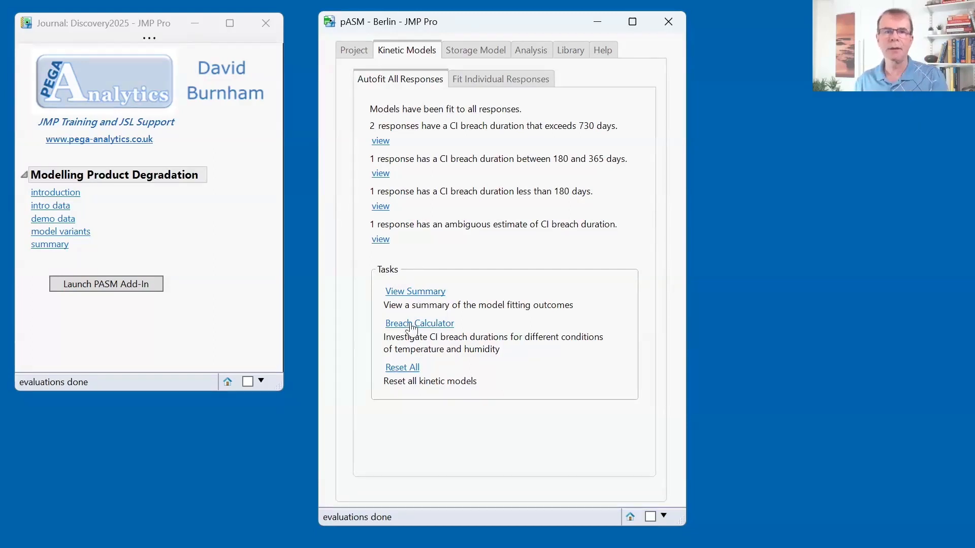
left_click(411, 292)
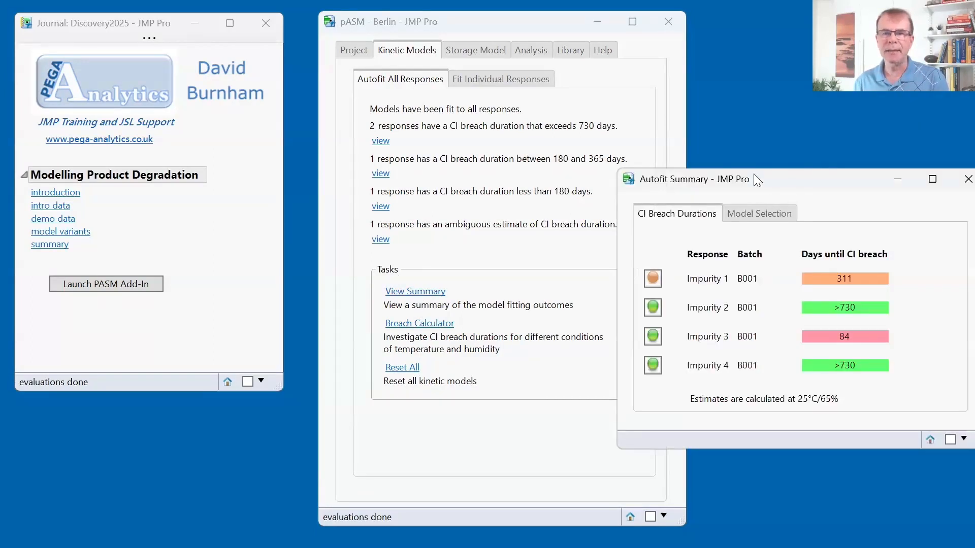
left_click_drag(757, 181, 475, 137)
left_click(488, 171)
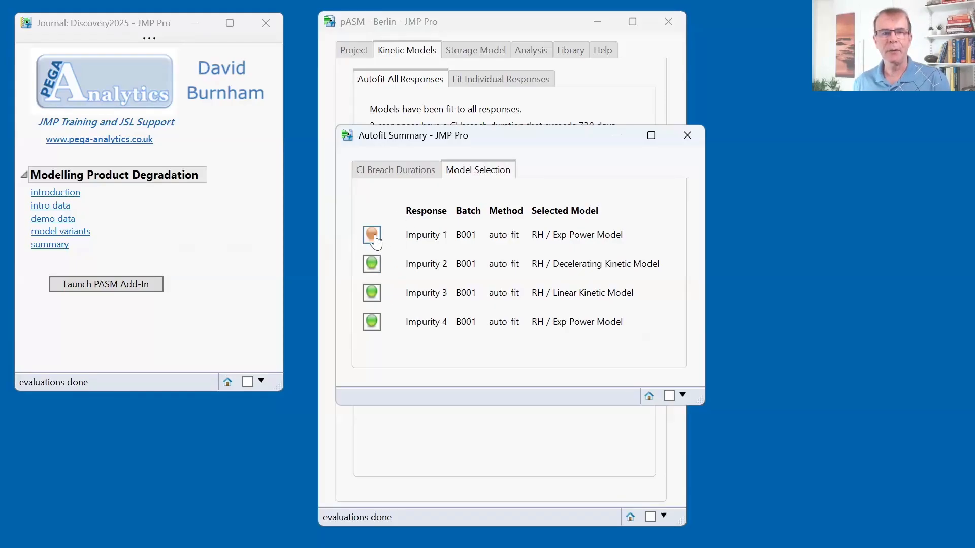
mouse_move(374, 241)
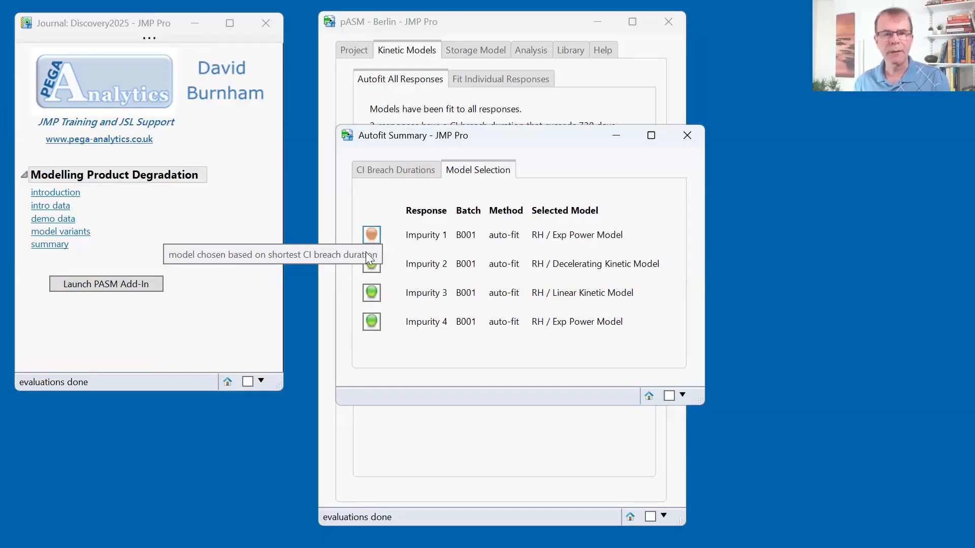
mouse_move(372, 269)
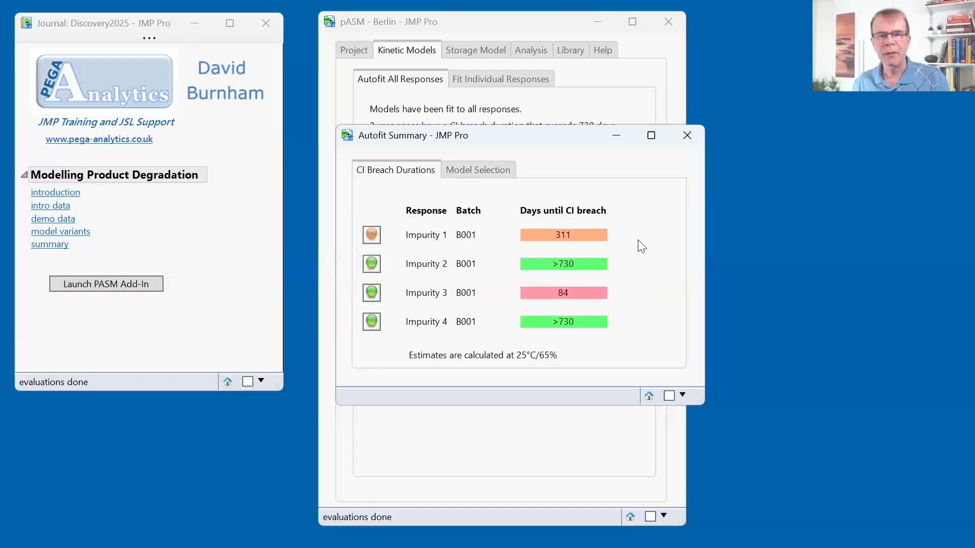
Open the detailed autofit view for Impurity 1, examine the CI breach estimate of the selected model, and close the view.
mouse_move(639, 238)
left_mouse_down()
mouse_move(629, 227)
mouse_move(523, 221)
left_mouse_up()
left_click_drag(585, 249, 614, 241)
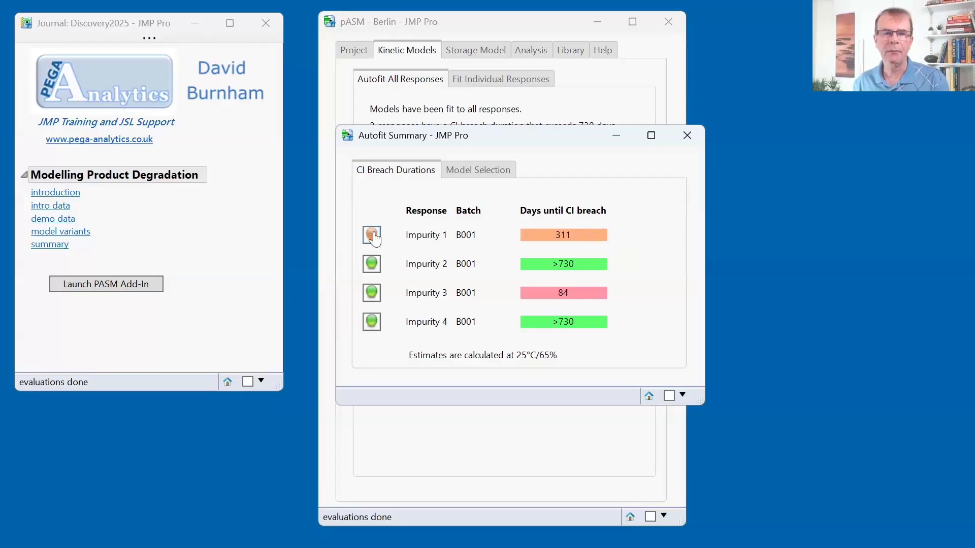
mouse_move(373, 238)
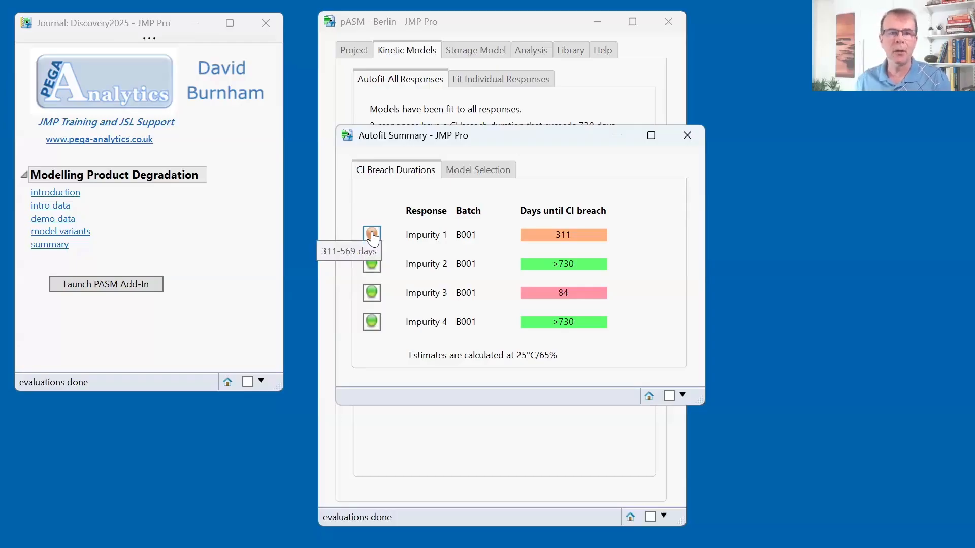
left_click(372, 236)
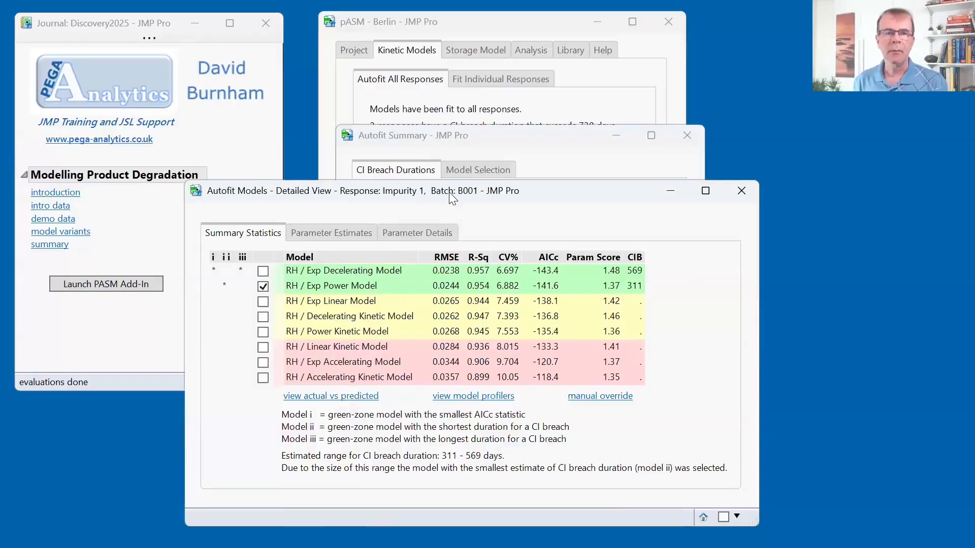
left_click_drag(449, 192, 461, 149)
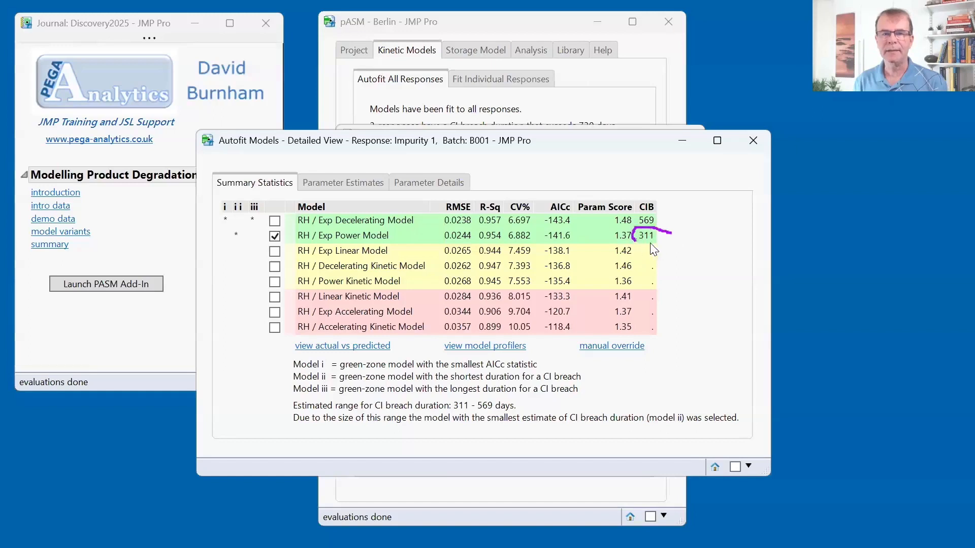
left_click_drag(653, 249, 664, 237)
left_click(753, 141)
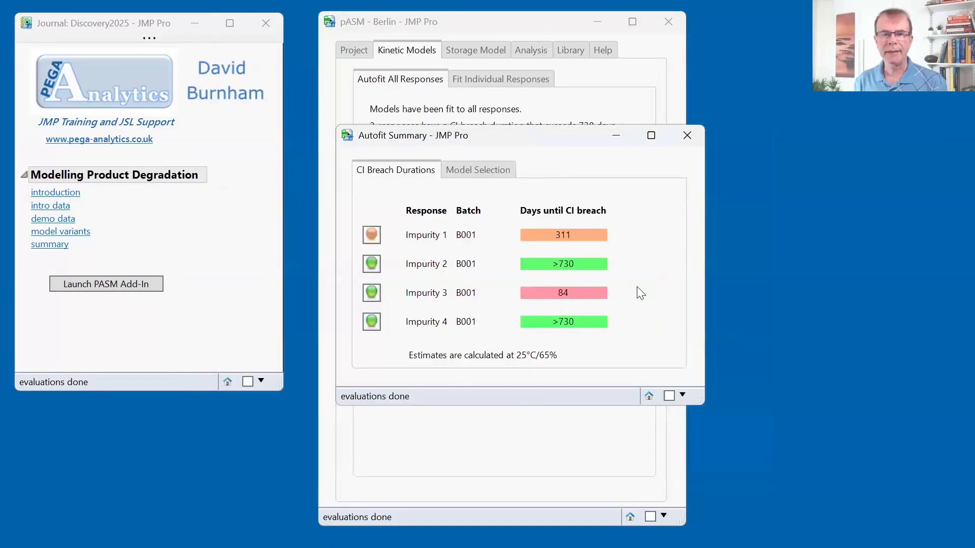
Examine the CI breach estimates of the green-zone models in Impurity 3's detailed autofit view, and close it with the autofit summary.
left_click_drag(637, 287, 603, 281)
mouse_move(525, 277)
left_mouse_down()
mouse_move(514, 285)
mouse_move(620, 308)
mouse_move(646, 294)
left_mouse_up()
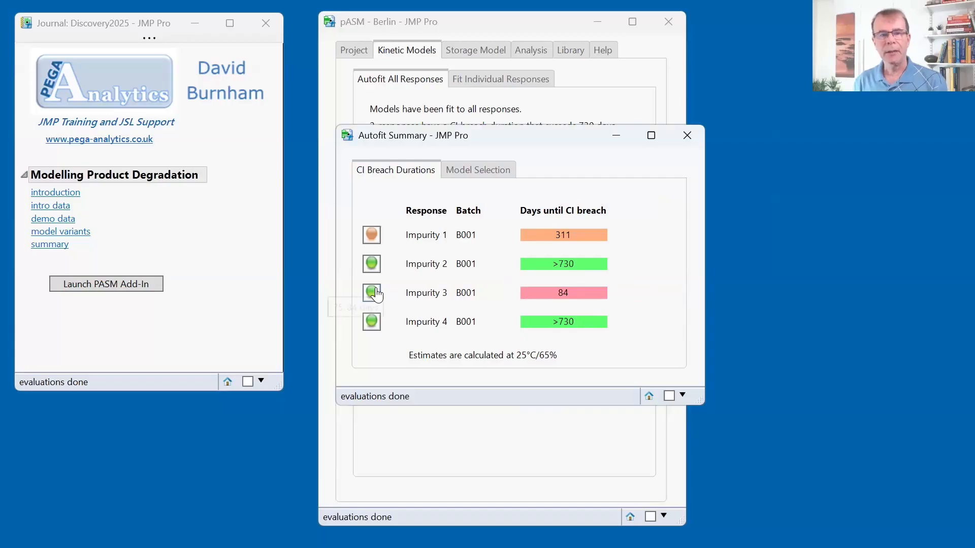
mouse_move(376, 294)
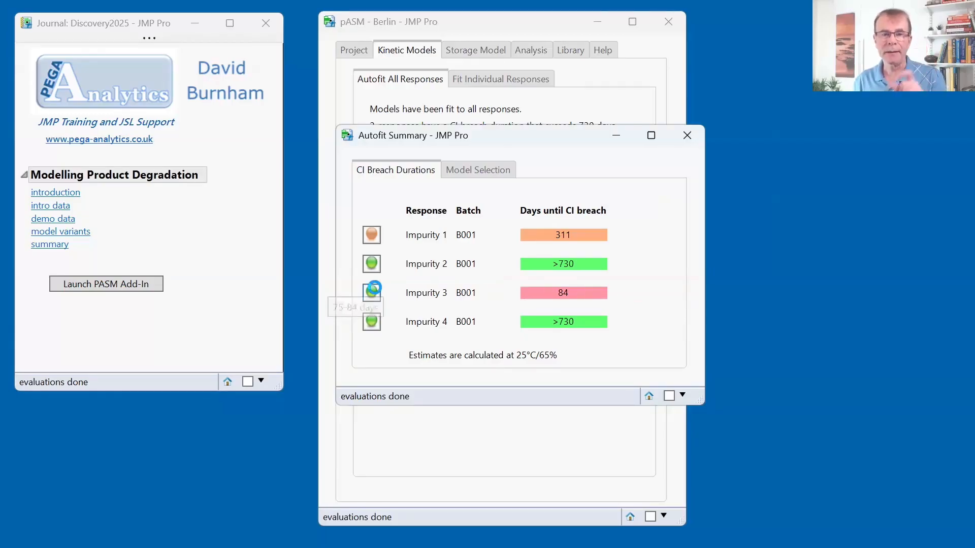
left_click(375, 289)
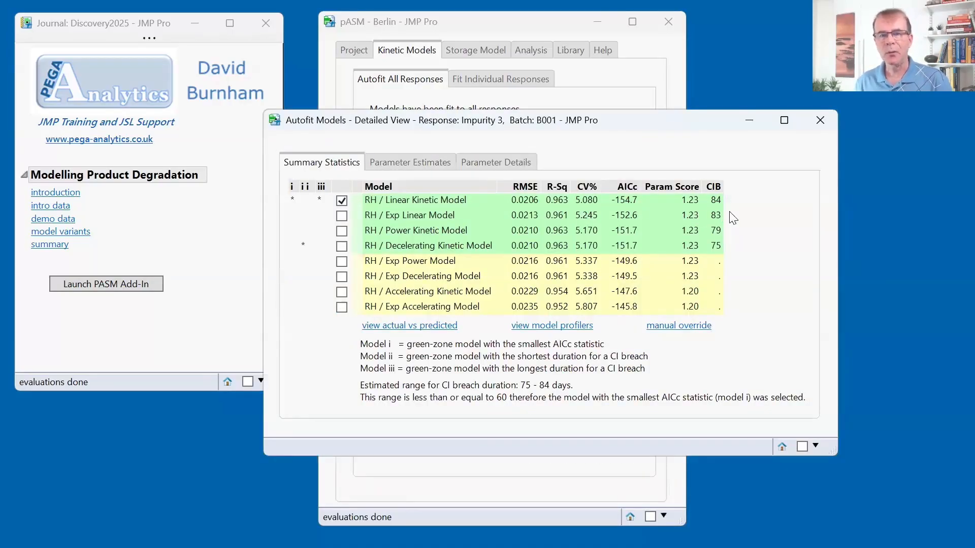
mouse_move(740, 212)
left_mouse_down()
mouse_move(721, 180)
mouse_move(709, 182)
left_mouse_up()
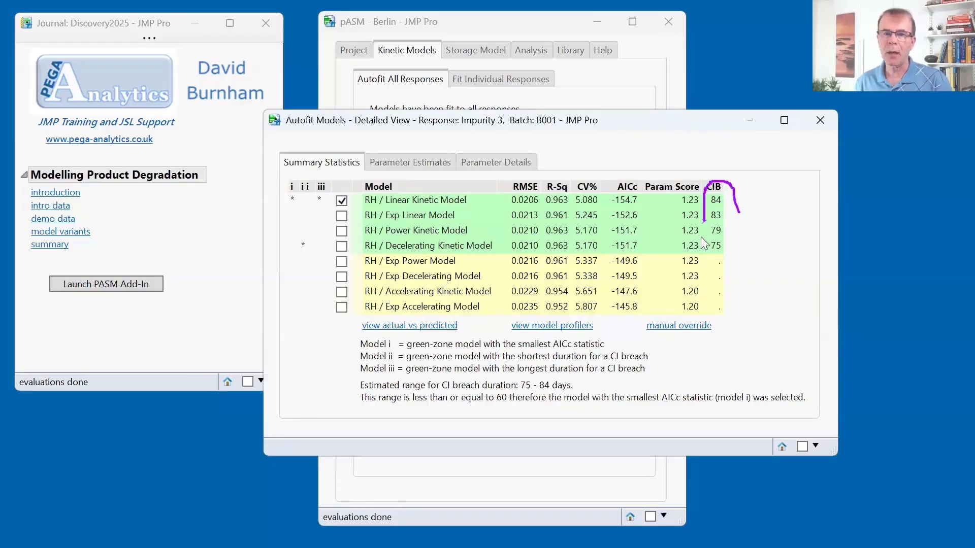
mouse_move(703, 243)
left_mouse_down()
mouse_move(730, 265)
mouse_move(734, 211)
left_mouse_up()
key("Escape")
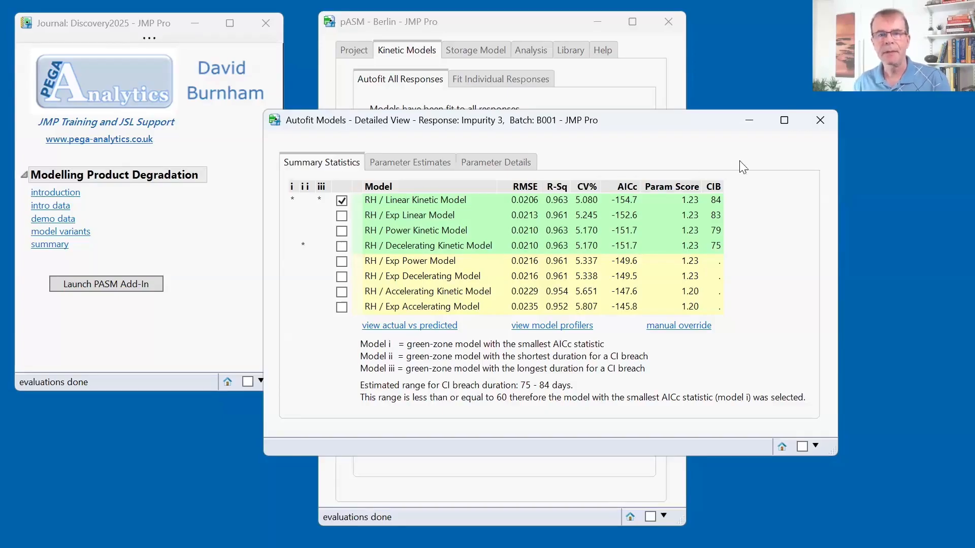
left_click(819, 122)
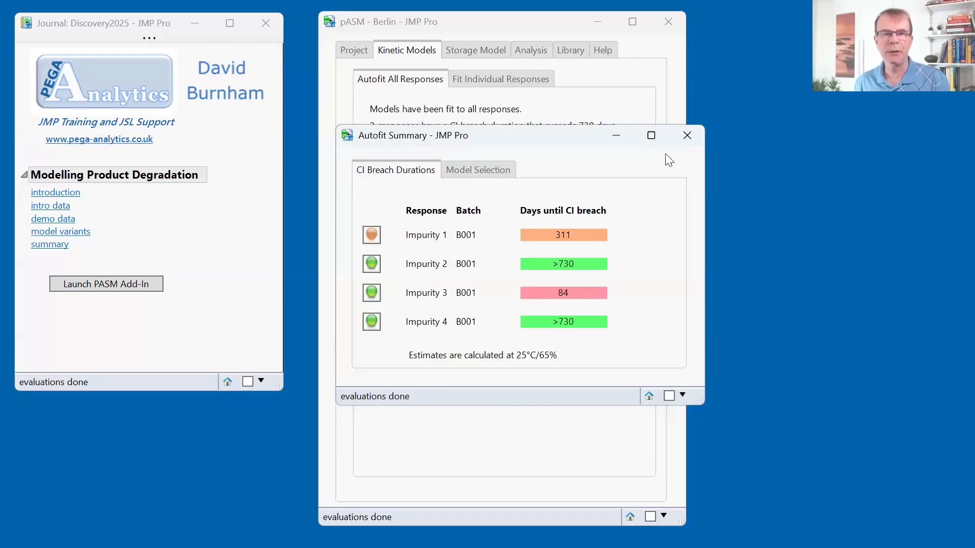
left_click(694, 137)
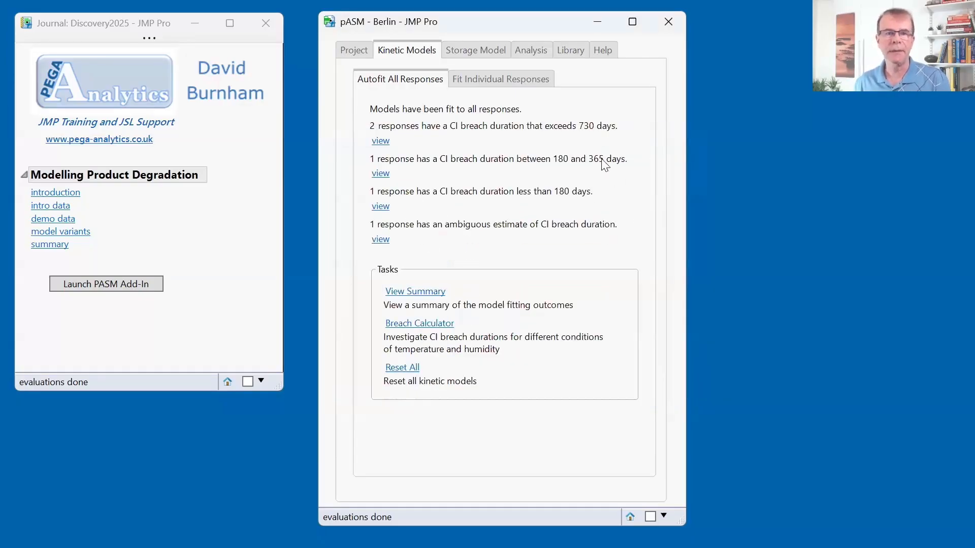
Open the Open Container Dashboard and display the kinetic models for Impurity 2 and Impurity 3 of batch B001.
left_click(535, 49)
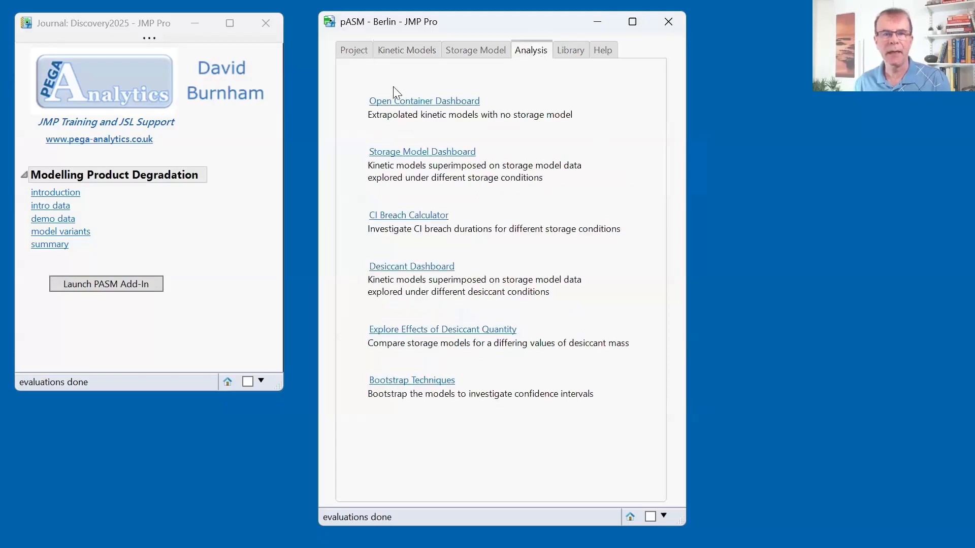
left_click(431, 100)
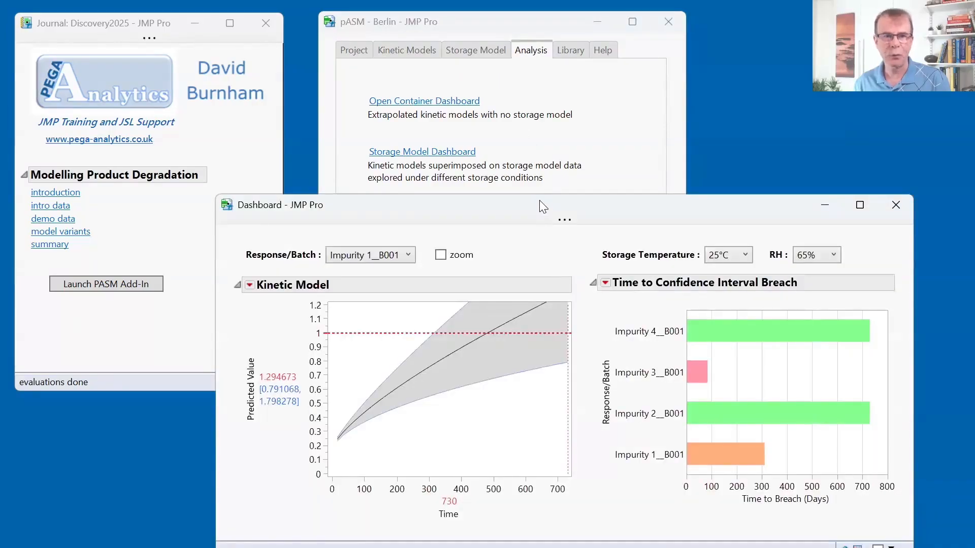
left_click_drag(544, 204, 497, 125)
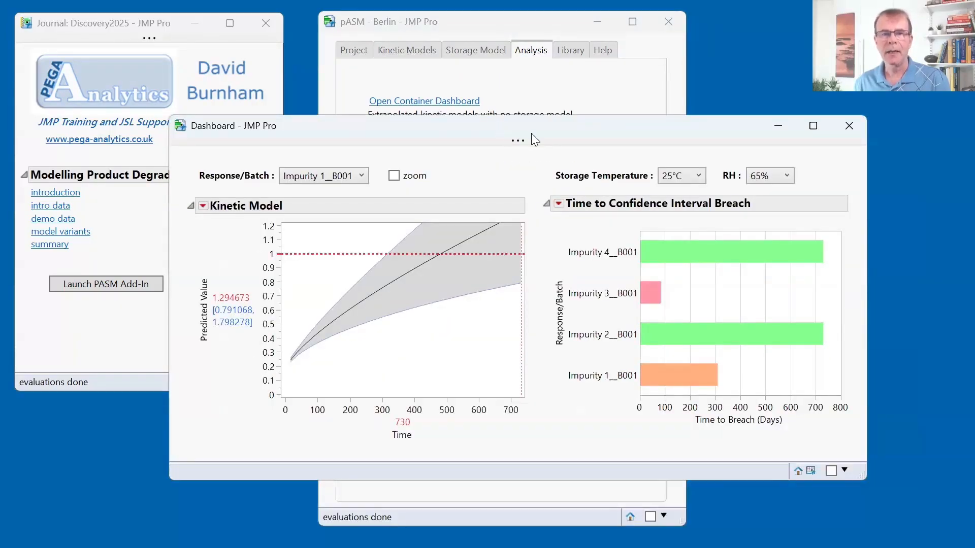
left_click(355, 178)
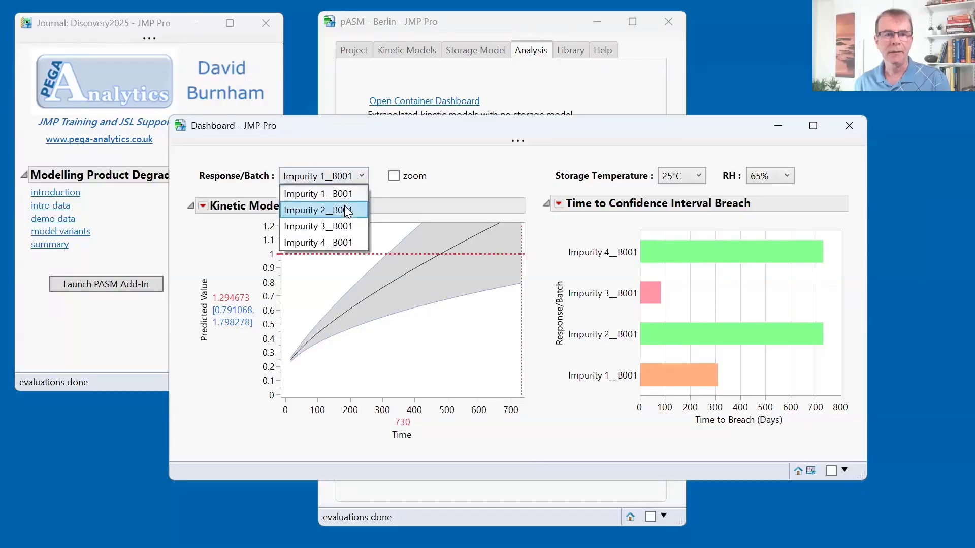
left_click(345, 210)
left_click(345, 178)
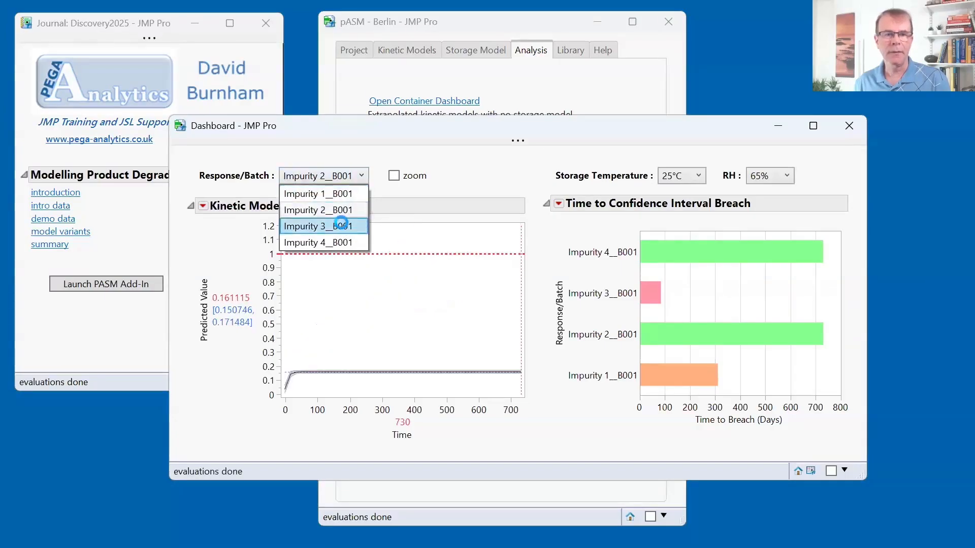
left_click(340, 222)
Review the dashboard's storage temperature and RH settings, zoom the Impurity 3 kinetic model plot, and close the dashboard.
mouse_move(739, 159)
left_mouse_down()
mouse_move(568, 157)
mouse_move(536, 180)
mouse_move(795, 197)
left_mouse_up()
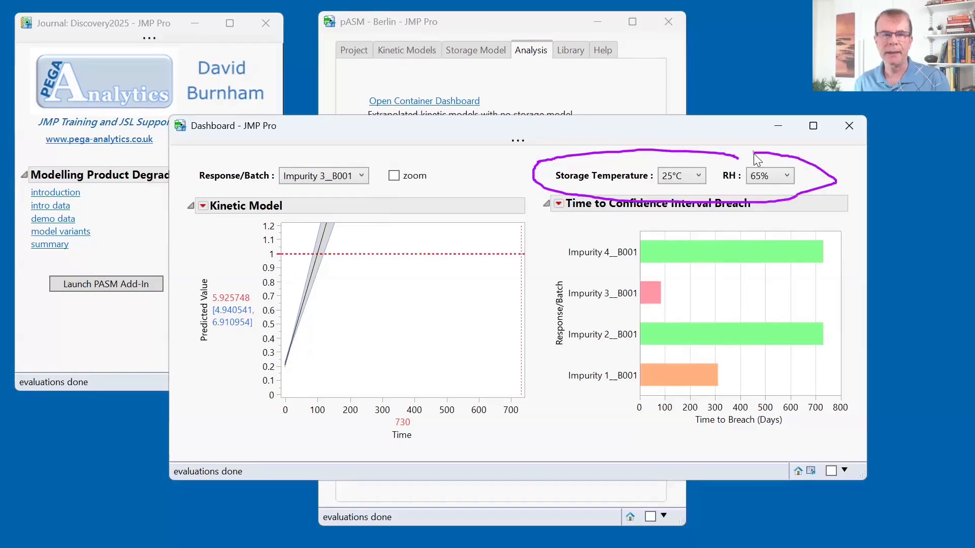
key("Escape")
left_click(396, 177)
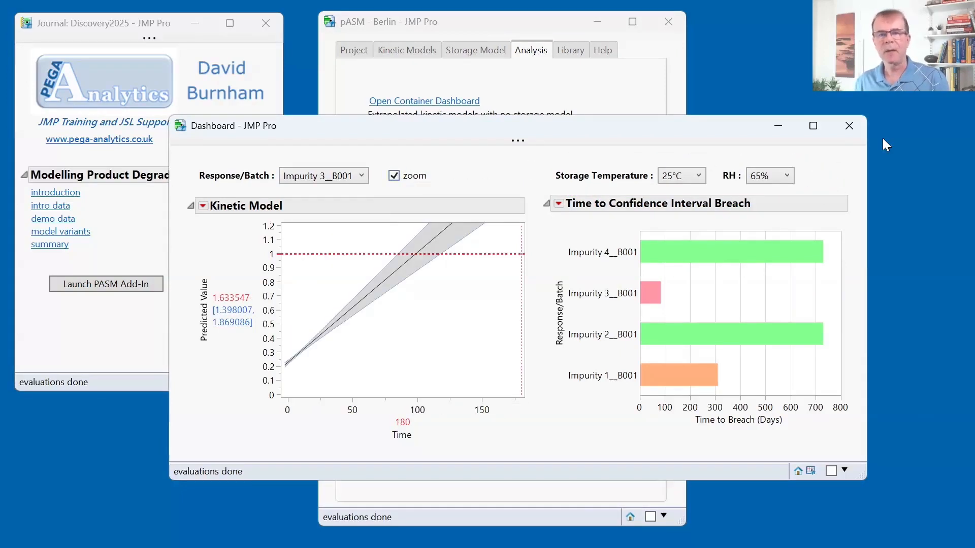
left_click(854, 127)
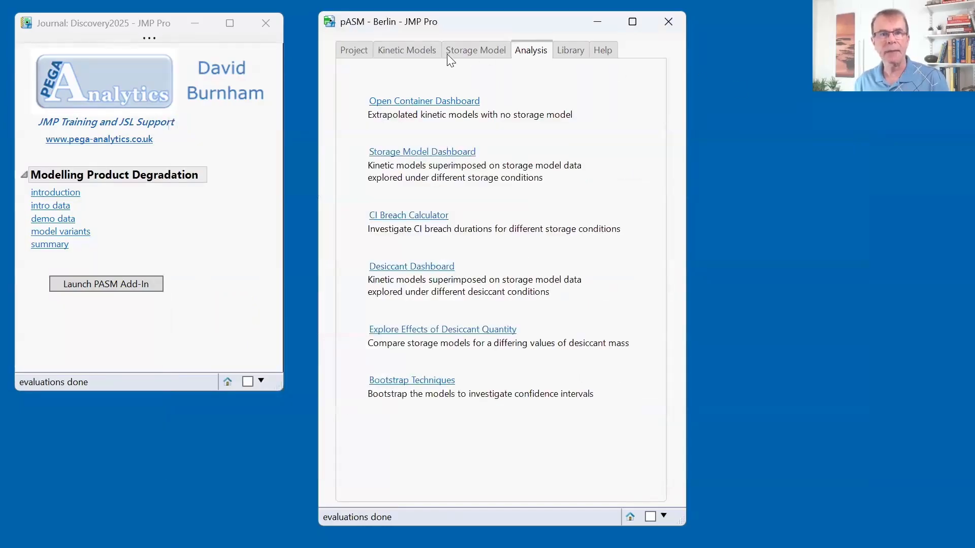
Look over the storage model settings, view the G-Series Round bottle with code G070I1 in the Bottle Library, and close the library.
left_click(416, 49)
left_click(461, 48)
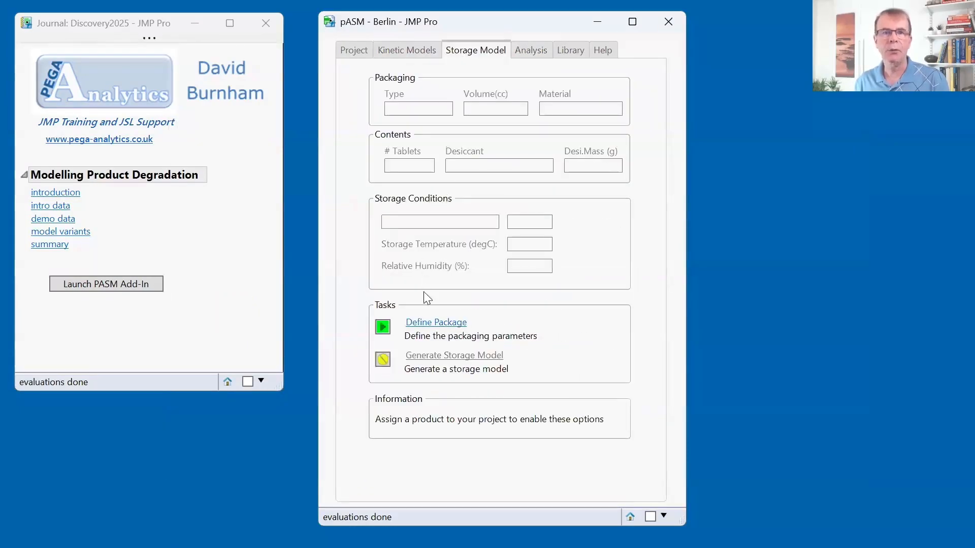
left_click(570, 49)
left_click(409, 261)
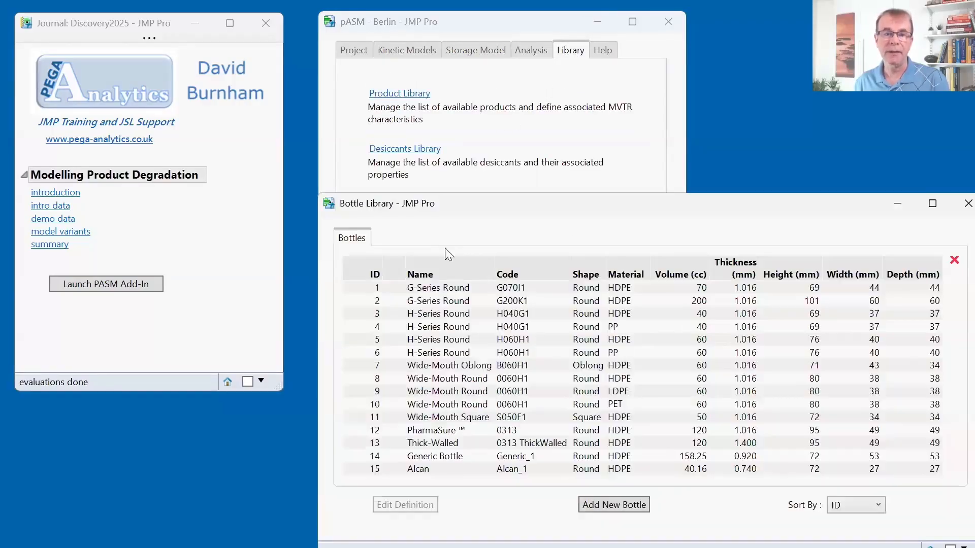
left_click(590, 288)
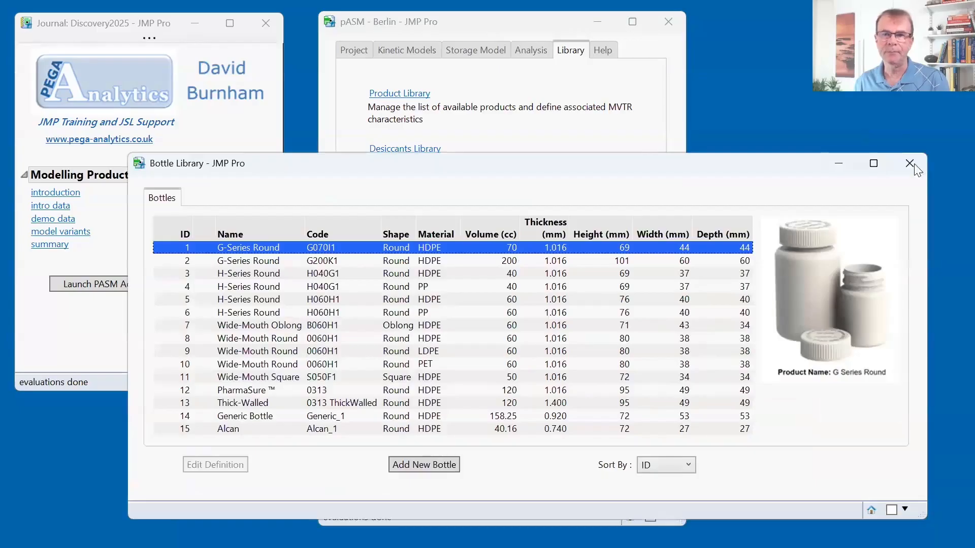
left_click(911, 164)
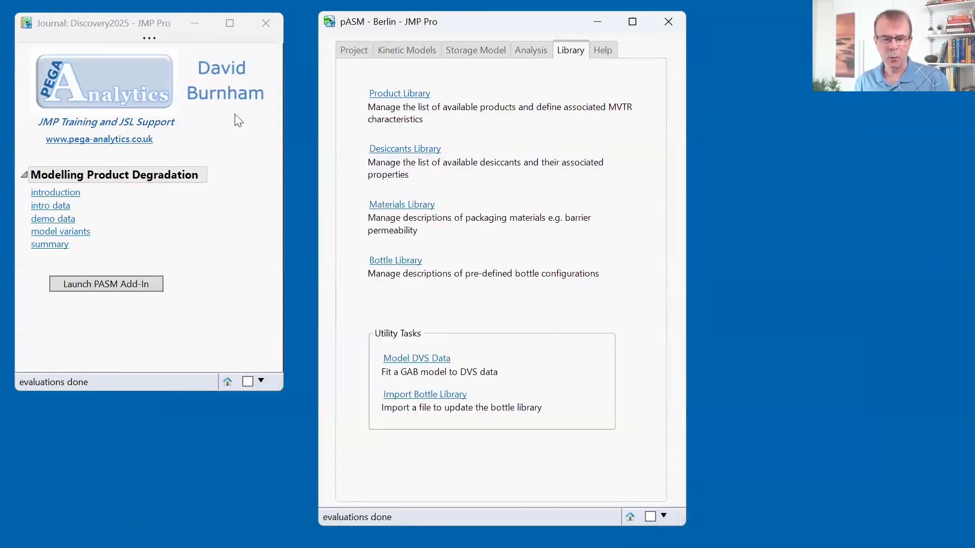
Open the journal's summary data table, run its Summary script, review the product, model and packaging pages, and close the Introduction window.
left_click(53, 245)
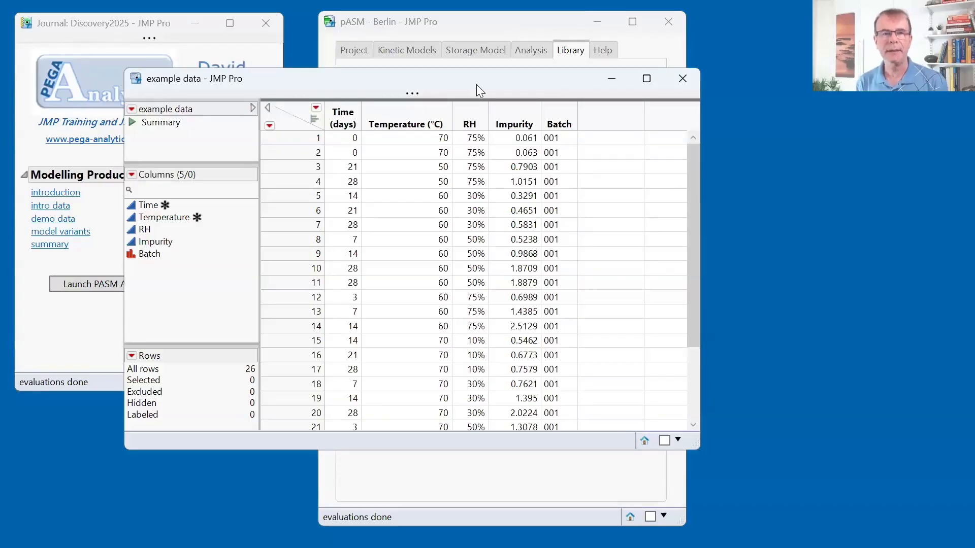
left_click(135, 125)
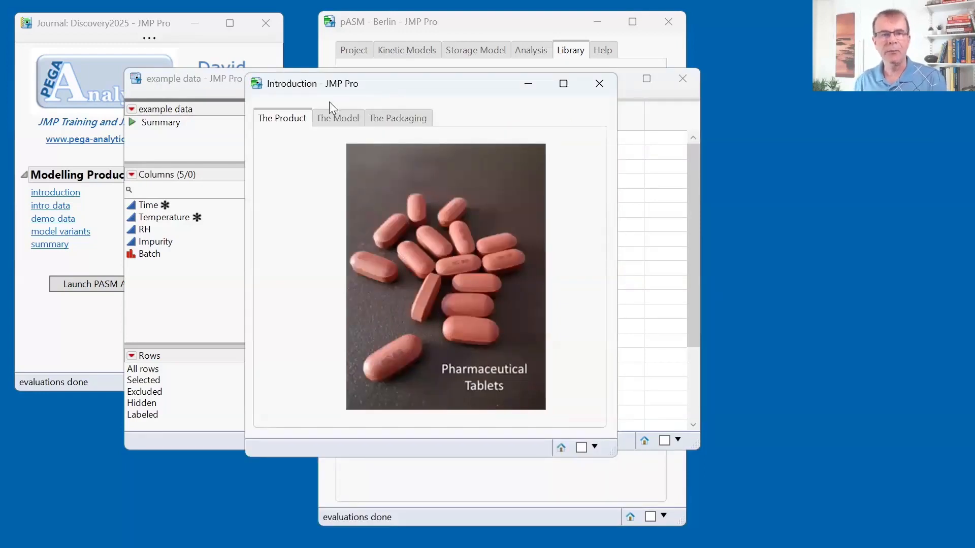
left_click(340, 120)
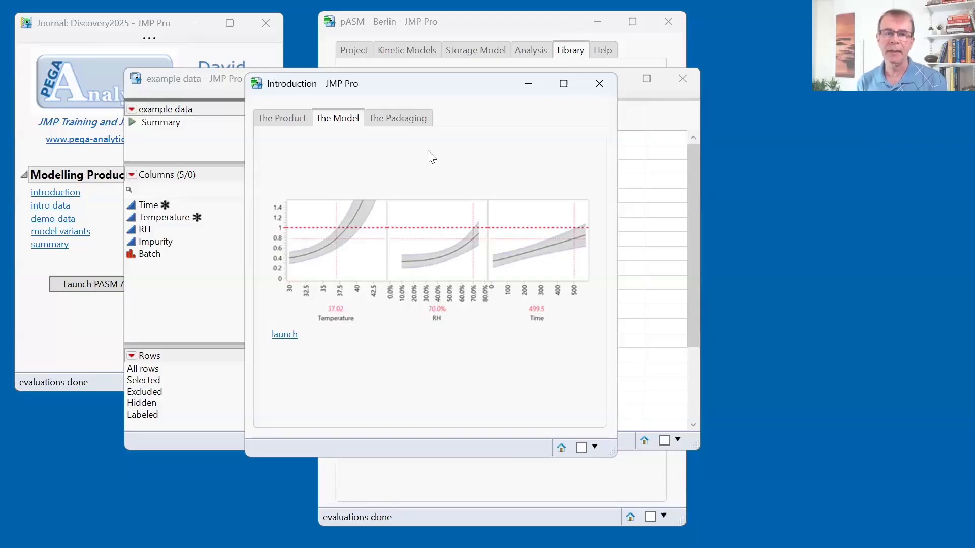
left_click(413, 118)
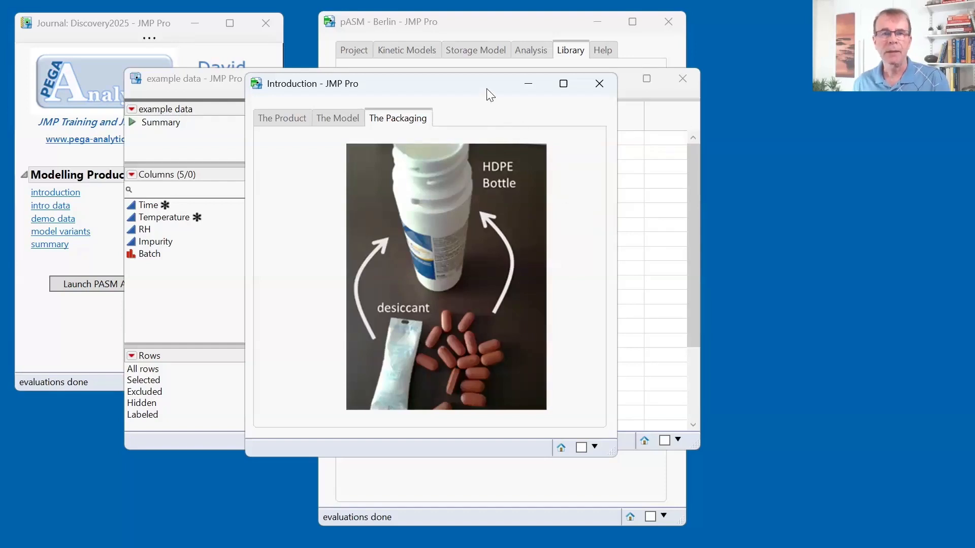
left_click_drag(491, 97, 703, 146)
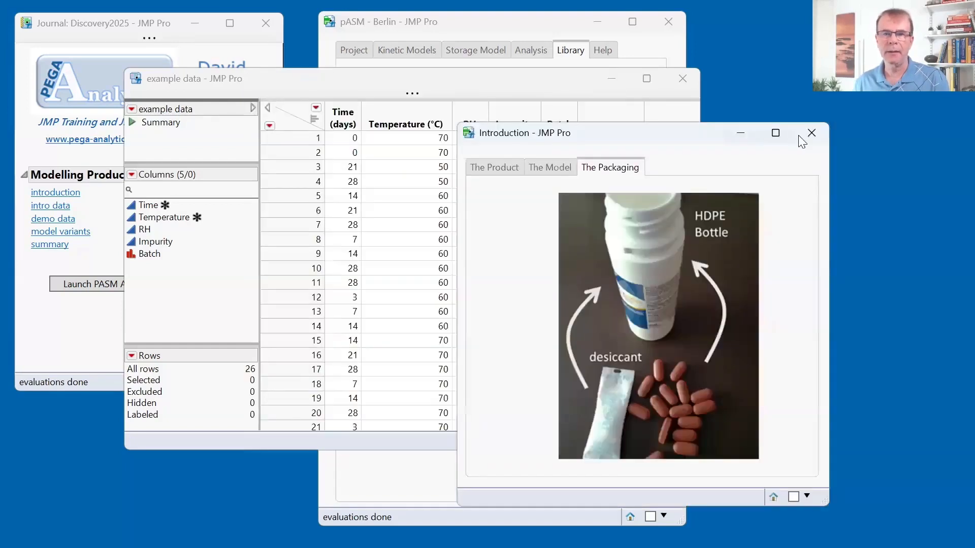
left_click(812, 134)
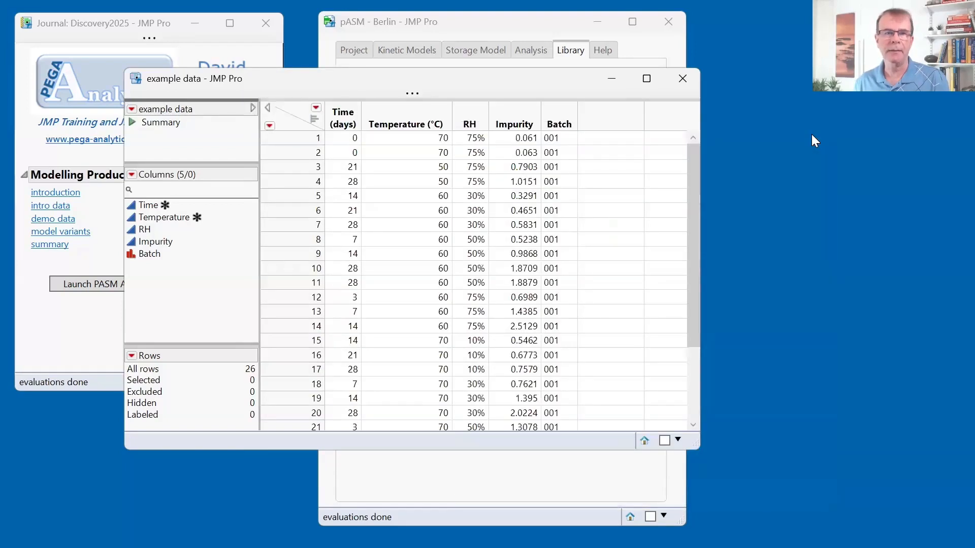